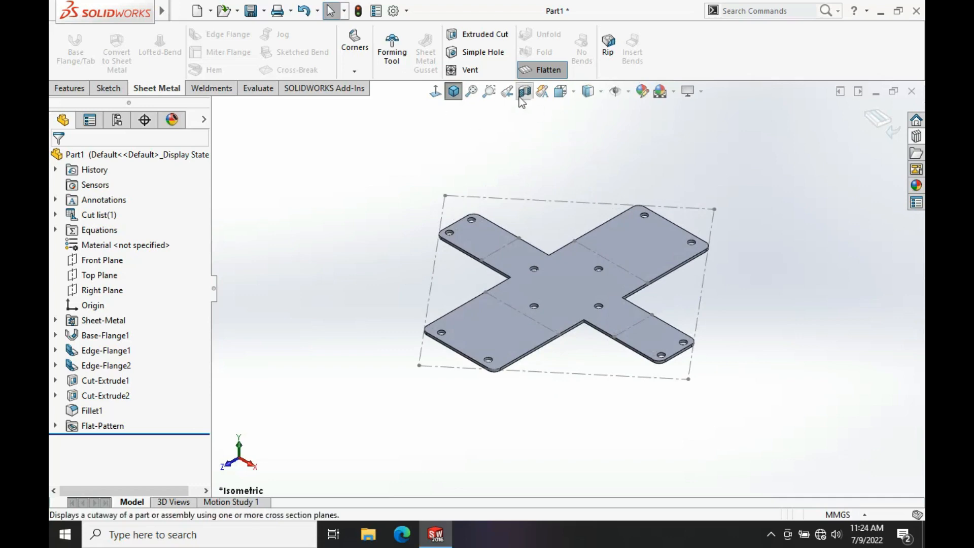
Step: Return the flattened cross-shaped sheet-metal bracket to its folded state and view it
left_click(551, 71)
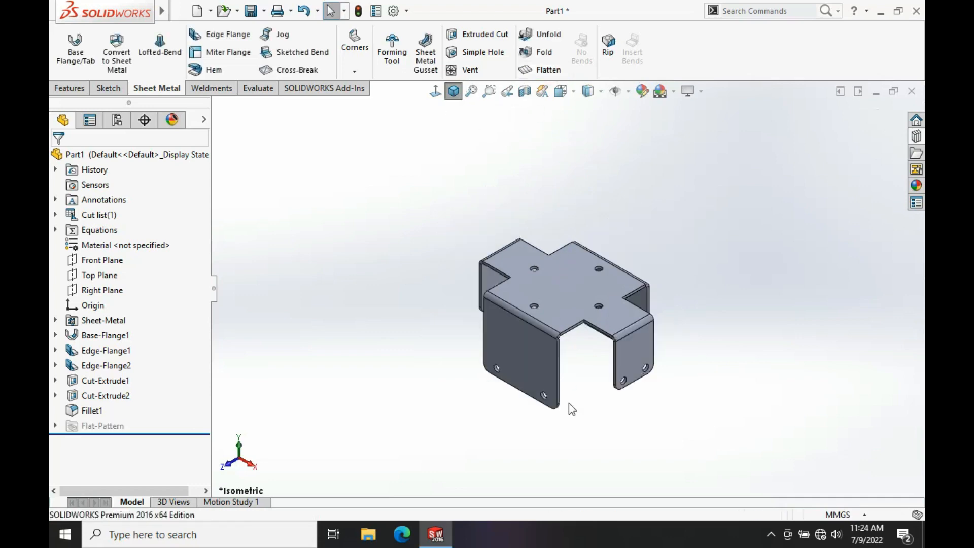
mouse_move(561, 337)
middle_mouse_down()
mouse_move(548, 255)
mouse_move(589, 357)
mouse_move(565, 339)
mouse_move(569, 347)
middle_mouse_up()
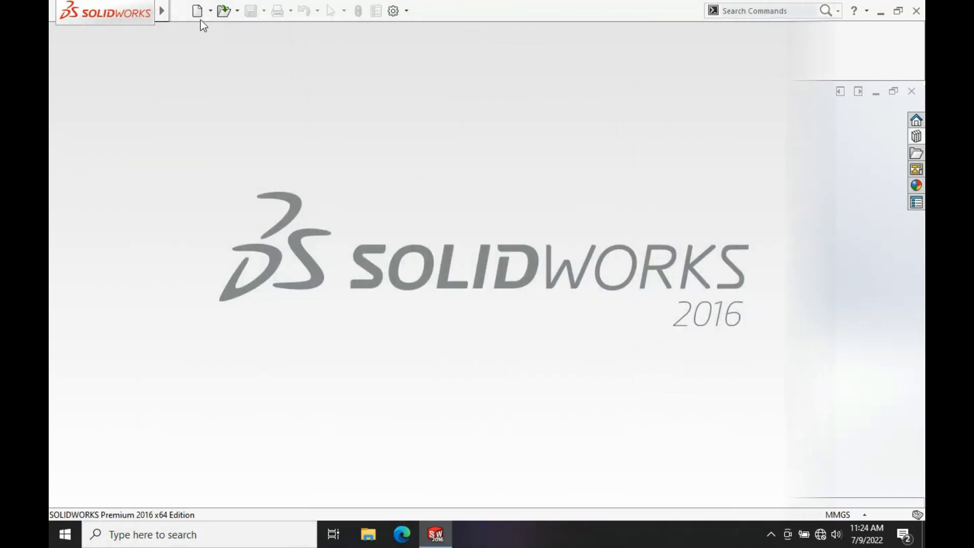
Step: Create a new part document and start a sketch on the Top Plane
left_click(199, 14)
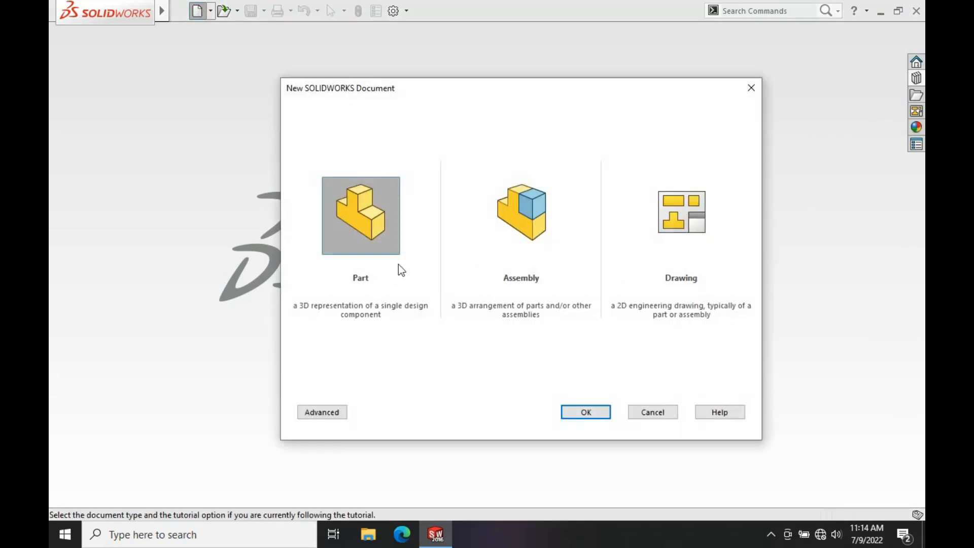
left_click(588, 411)
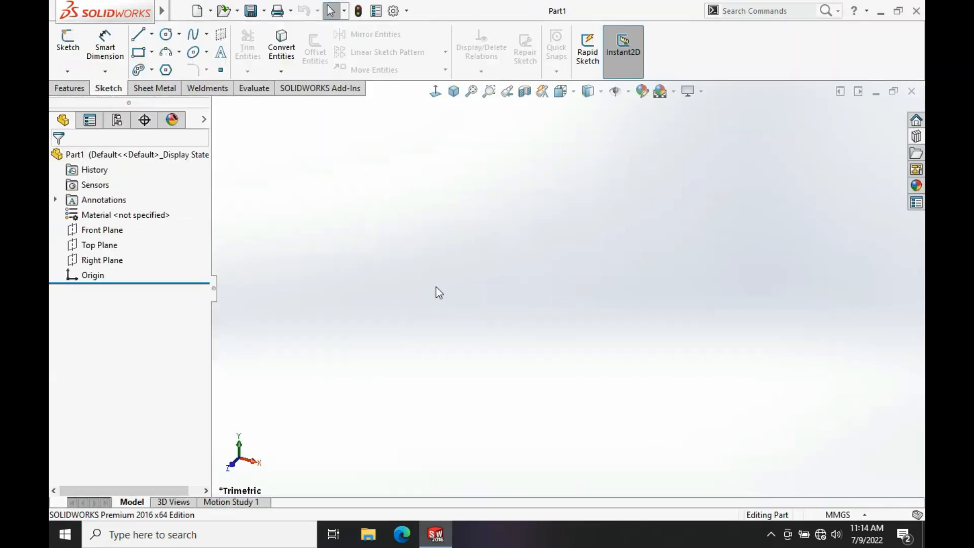
left_click(104, 247)
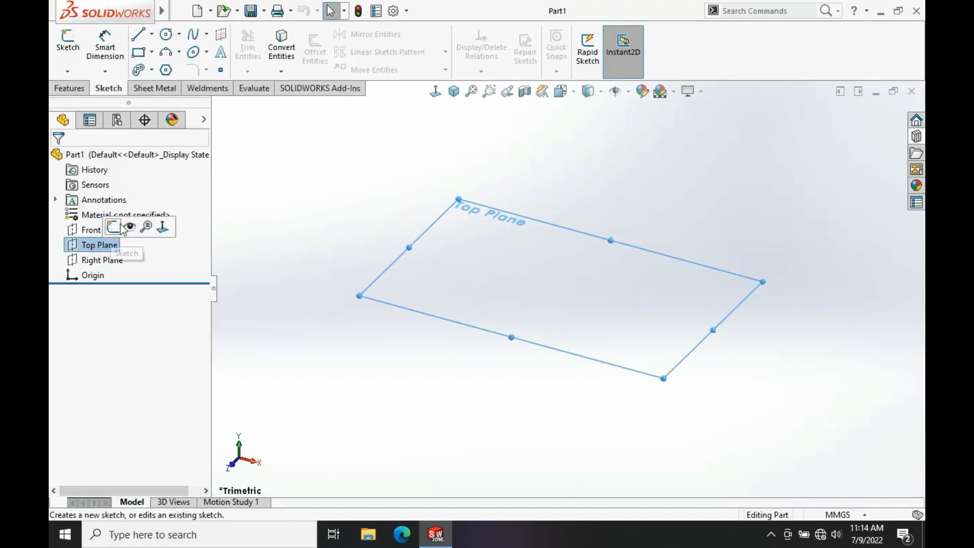
left_click(119, 223)
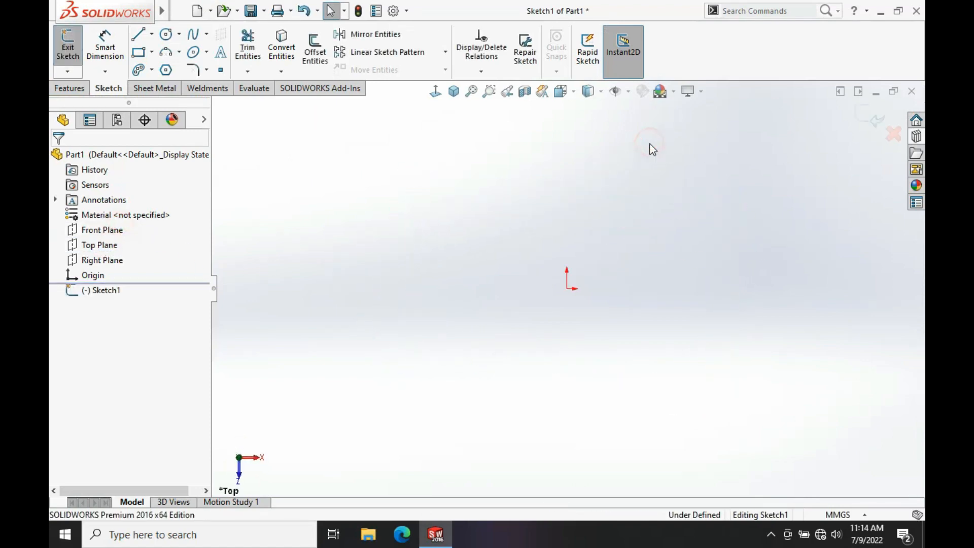
Step: Sketch a vertical centerline about 175 mm long passing through the origin
key("s")
left_click(695, 190)
left_click(685, 220)
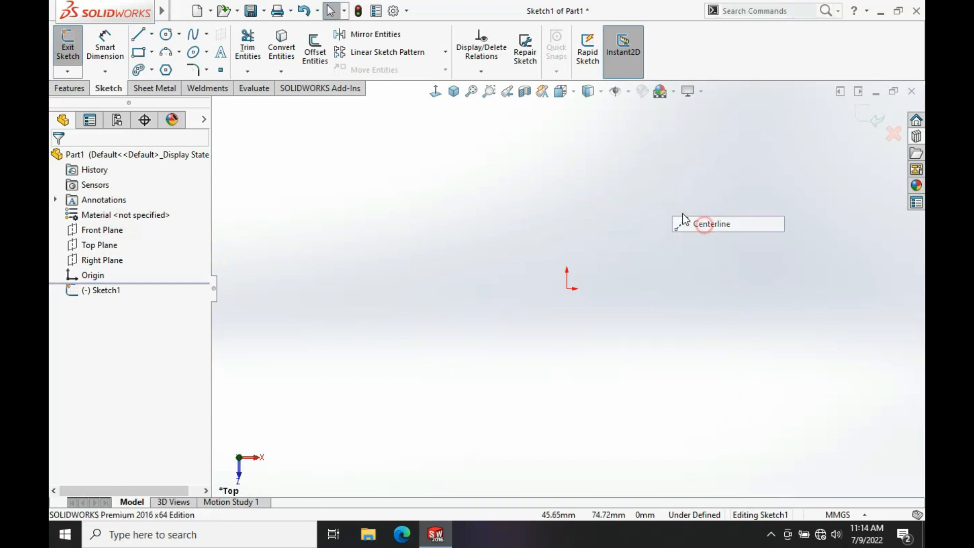
left_click(566, 112)
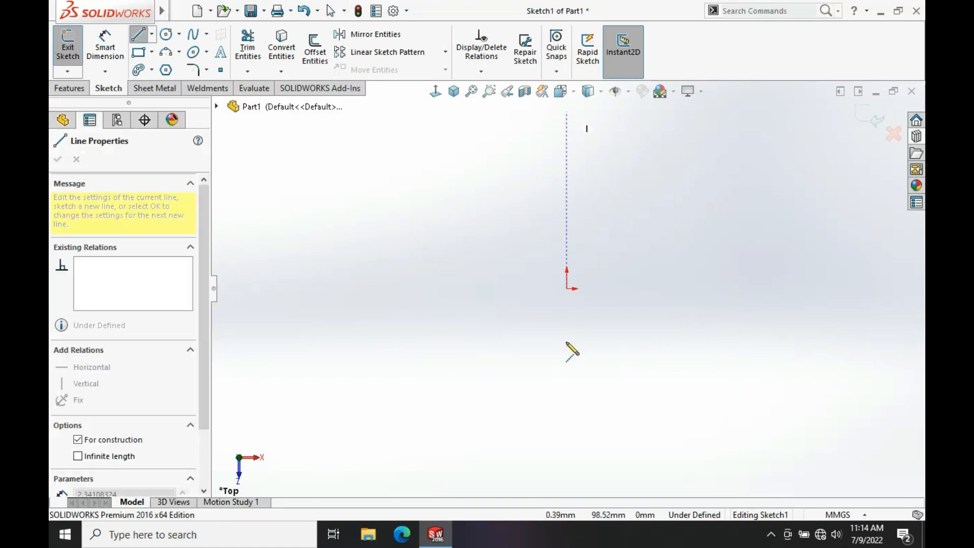
left_click(567, 417)
key("Escape")
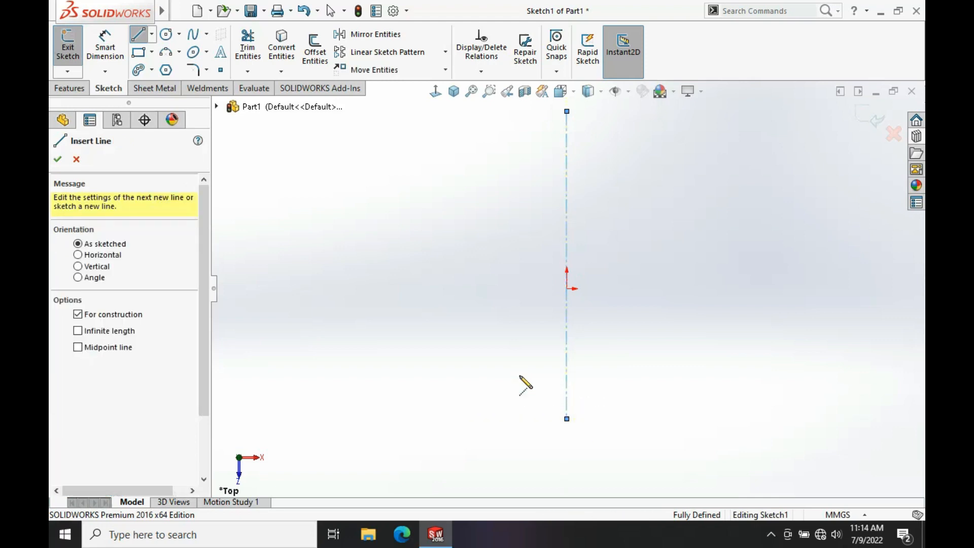
key("Escape")
Step: Sketch a horizontal centerline about 249 mm long passing through the origin
key("s")
left_click(562, 404)
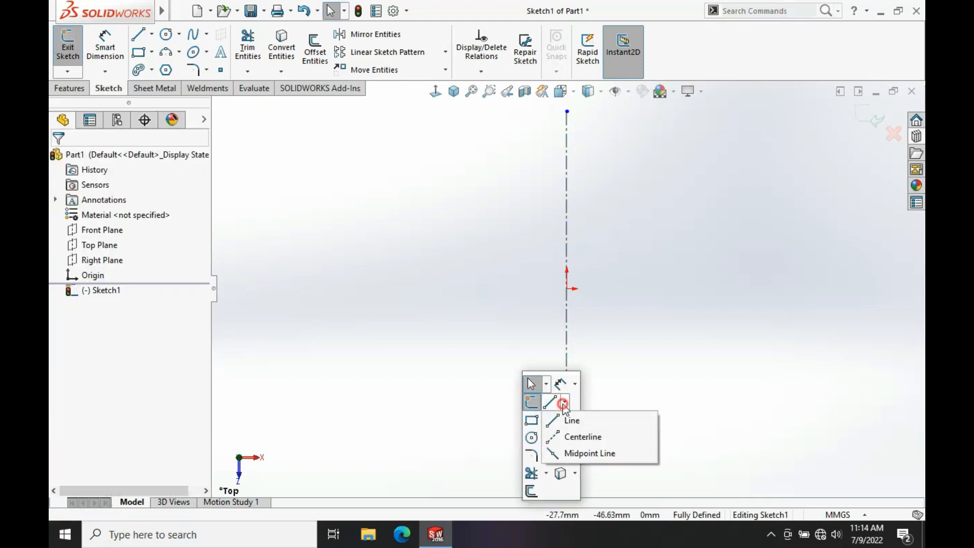
left_click(579, 435)
left_click(351, 289)
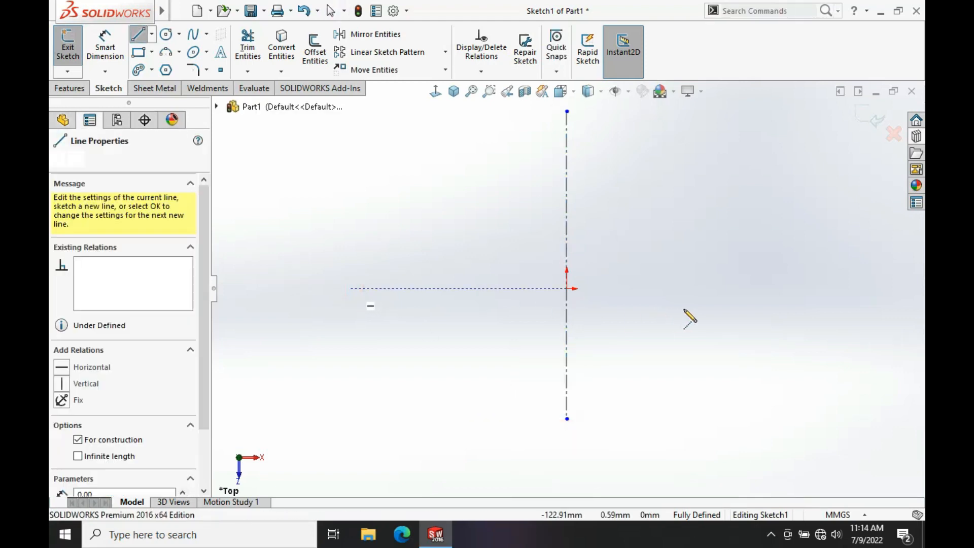
left_click(786, 288)
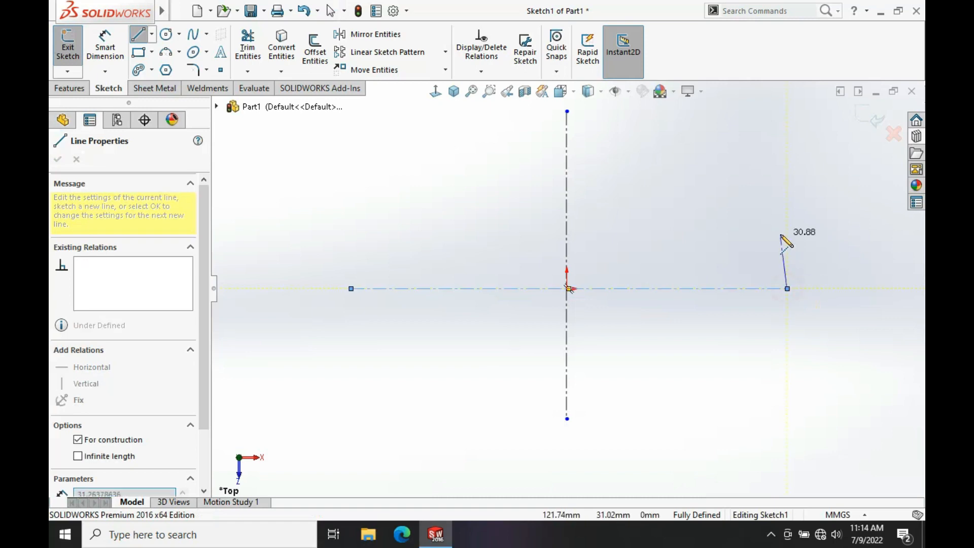
key("Escape")
left_click(567, 207)
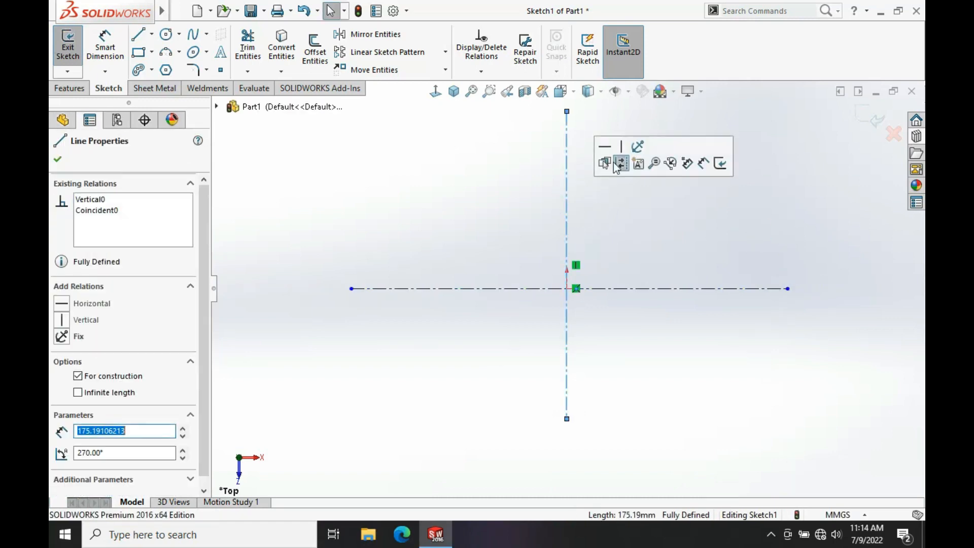
left_click(627, 291)
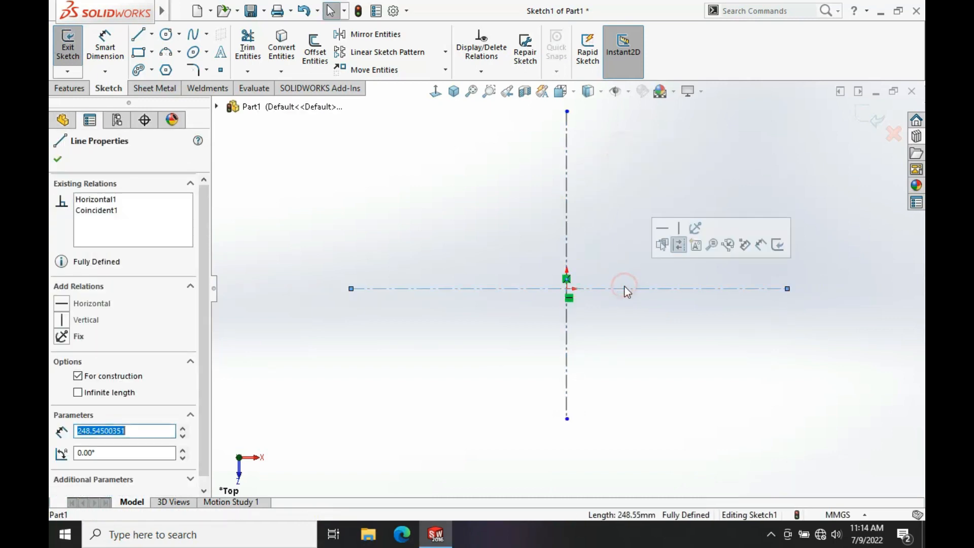
left_click(617, 200)
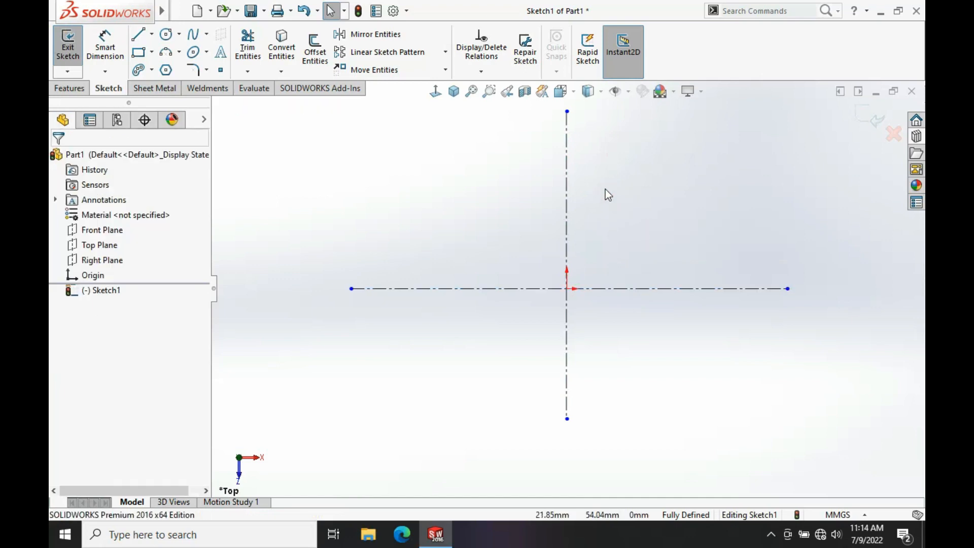
Step: Sketch a stepped four-line quarter profile from the horizontal centerline to the vertical centerline, ending in a horizontal top line about 21 mm long
key("s")
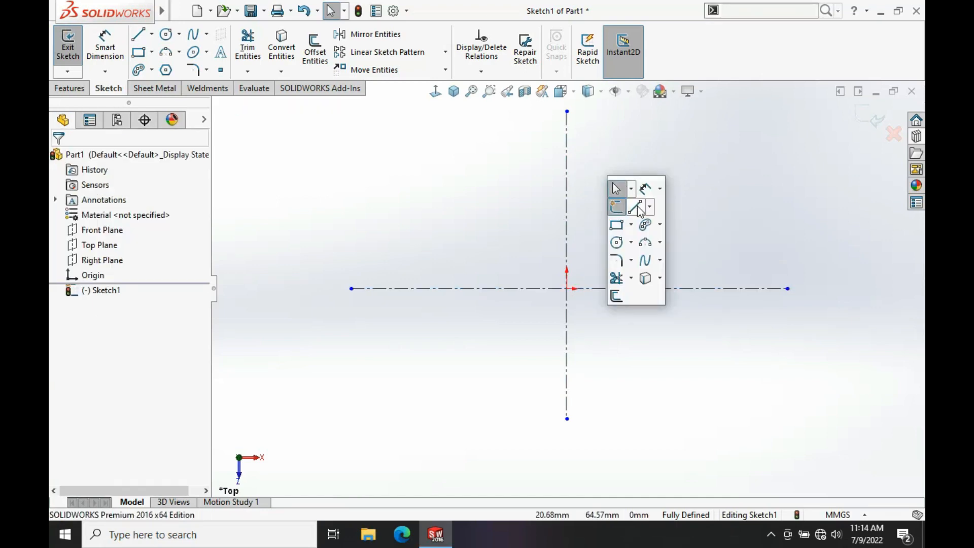
key("l")
left_click(438, 288)
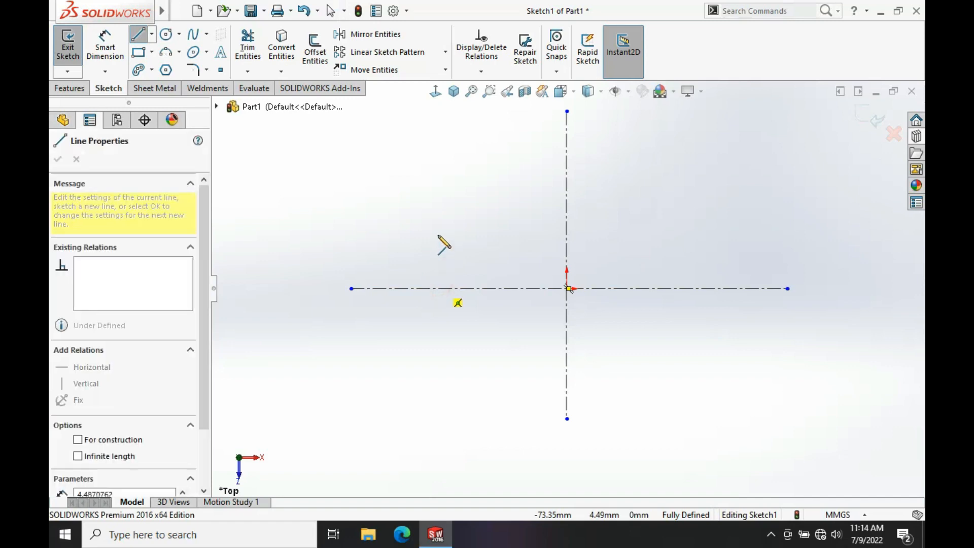
left_click(437, 234)
left_click(529, 234)
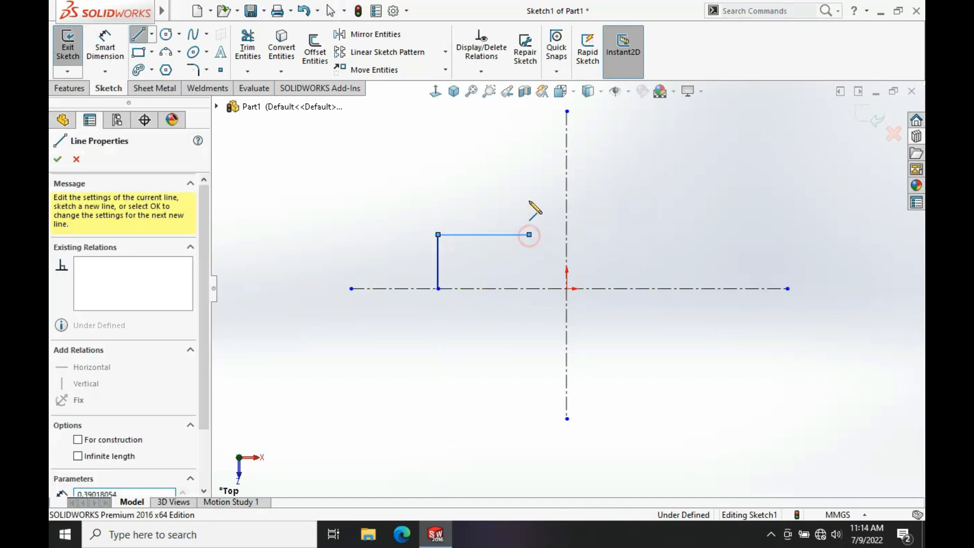
left_click(529, 160)
left_click(567, 160)
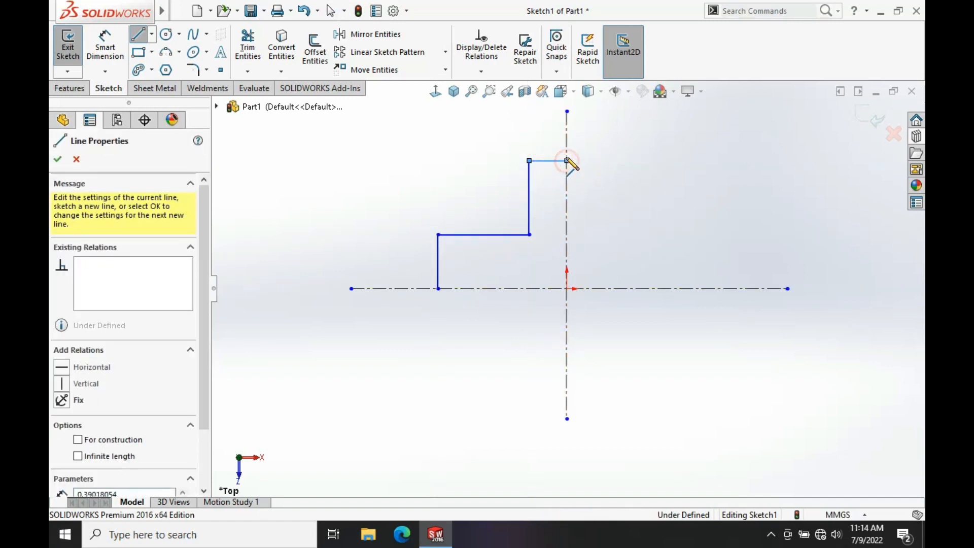
key("Escape")
Step: Add a doubled 50 mm dimension from the top line's outer endpoint across the vertical centerline
key("s")
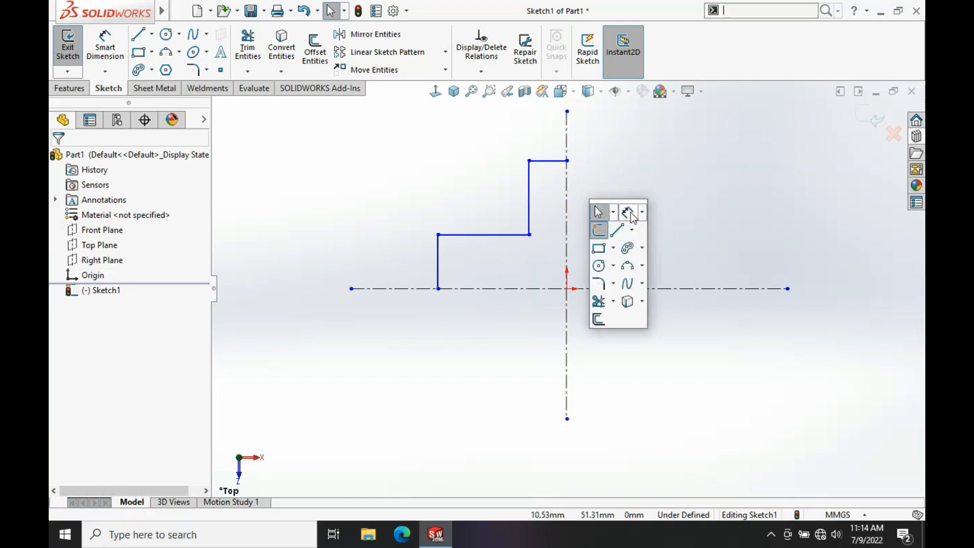
left_click(628, 213)
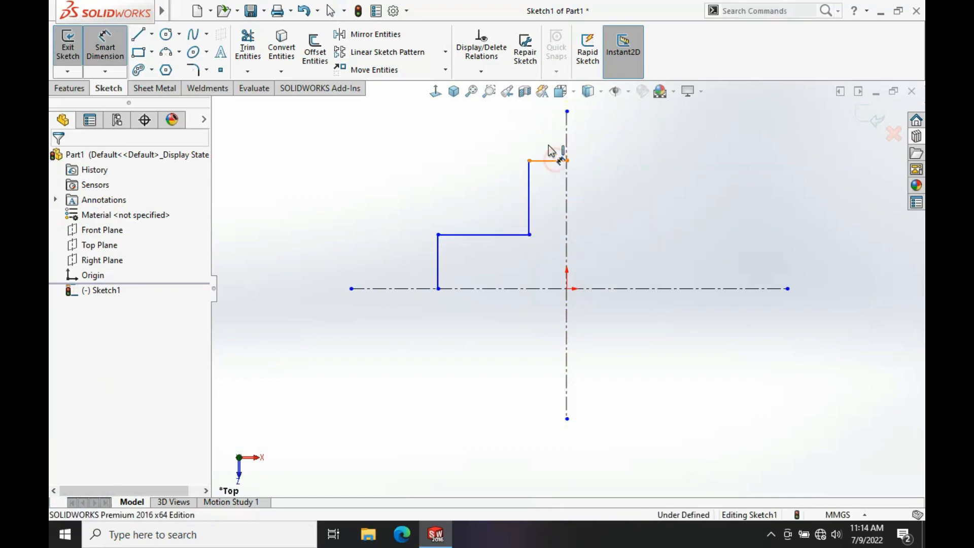
left_click(552, 160)
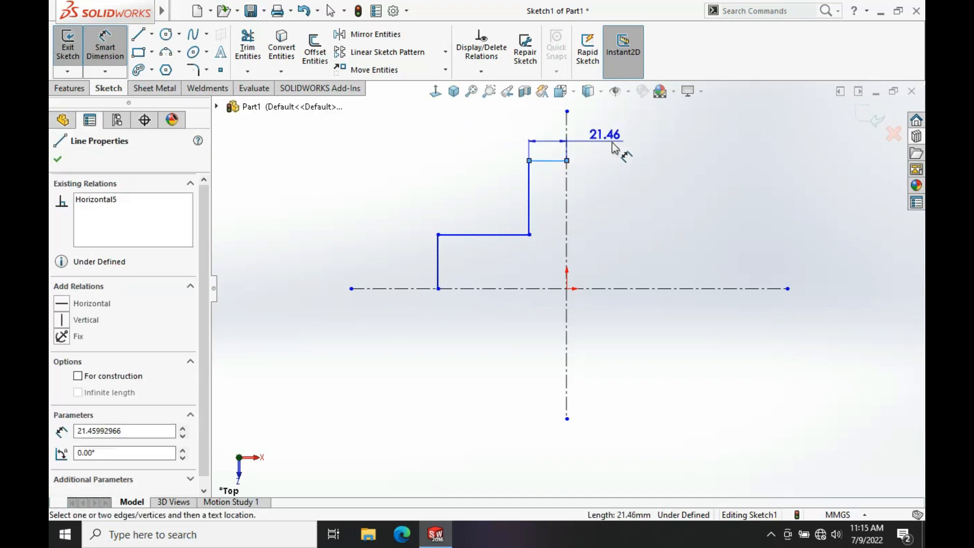
key("Escape")
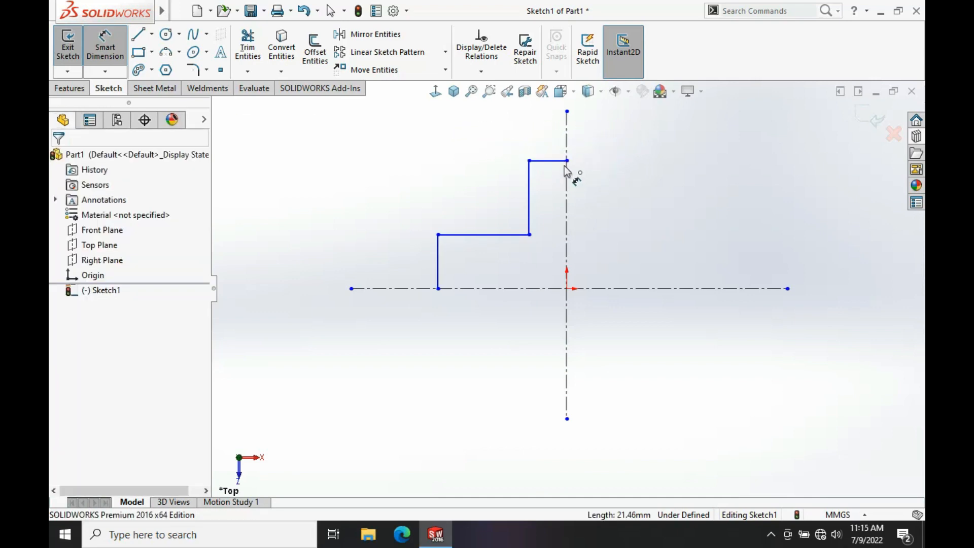
left_click(528, 160)
left_click(567, 148)
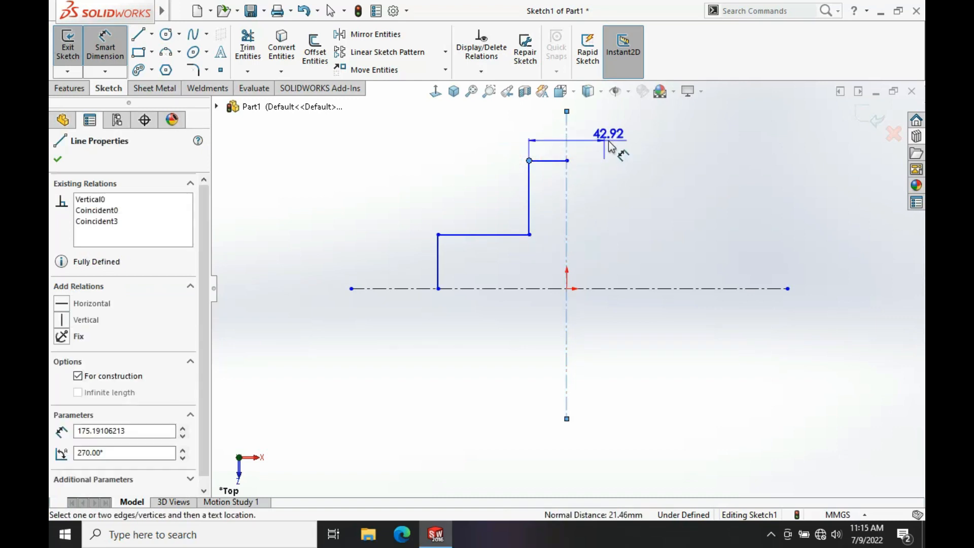
left_click(586, 139)
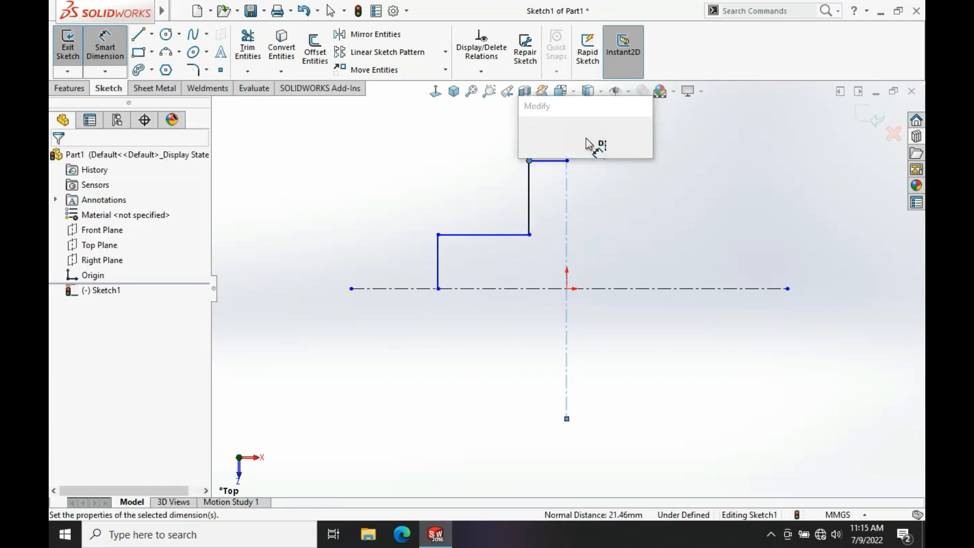
type("50")
key("Return")
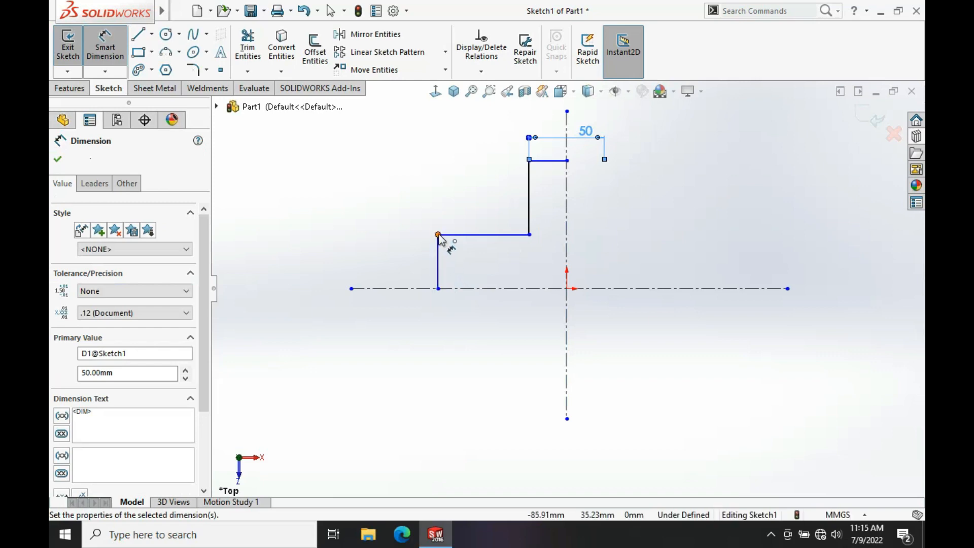
Step: Add a doubled 26 mm dimension from the side arm's outer corner across the horizontal centerline
left_click(409, 288)
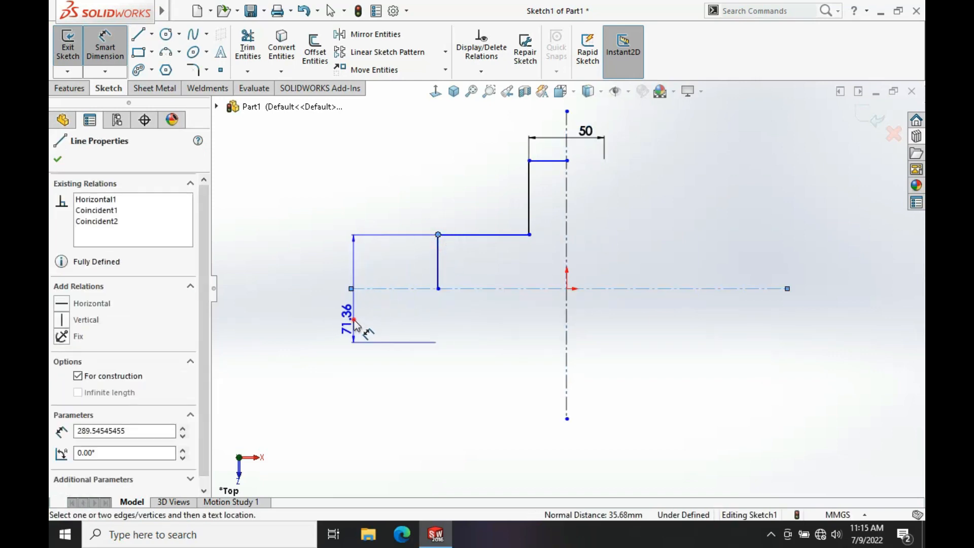
left_click(354, 319)
type("26")
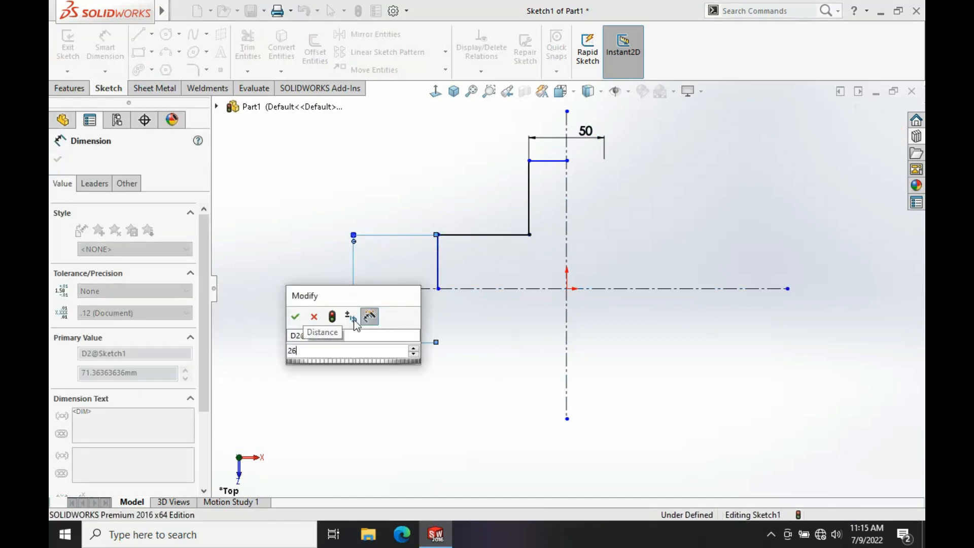
key("Return")
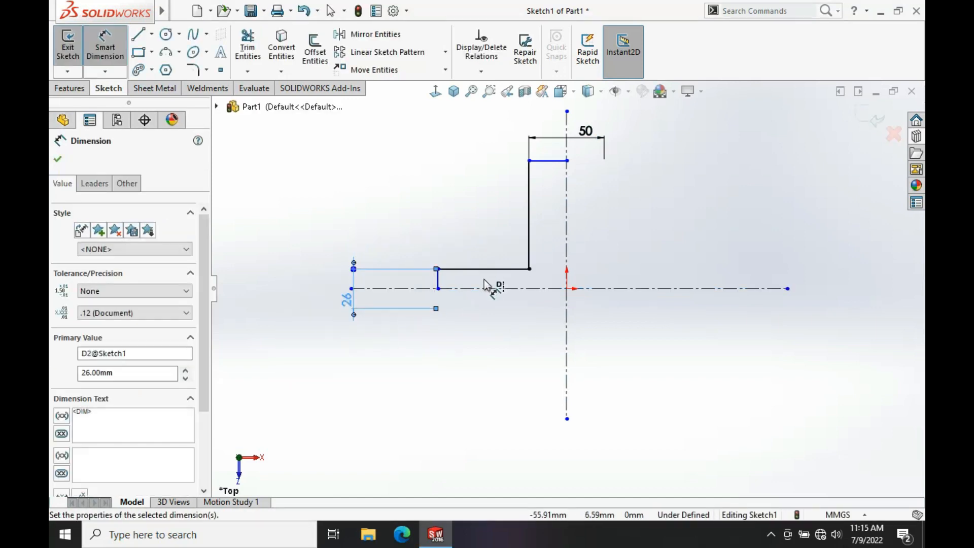
Step: Add a doubled 90 mm dimension from the arm's short vertical end line across the vertical centerline
left_click(436, 278)
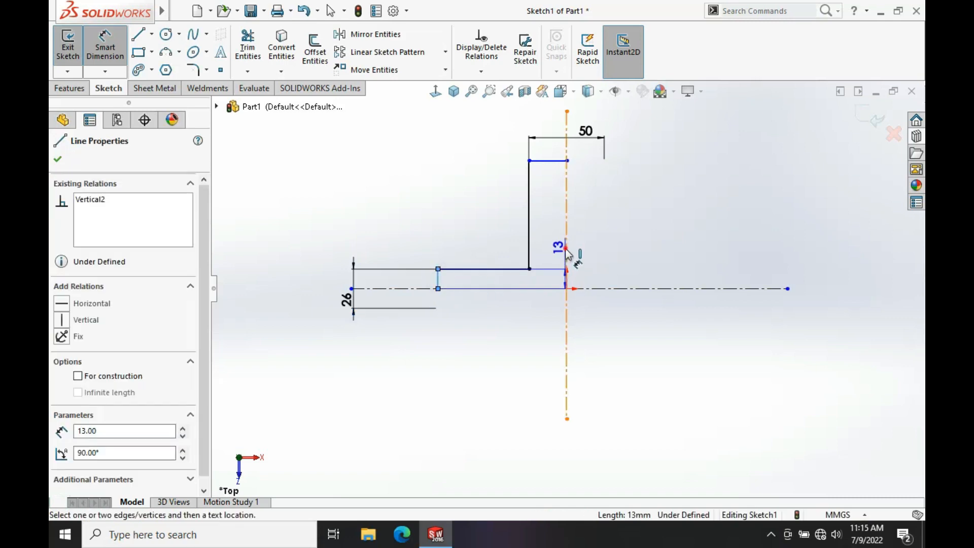
left_click(567, 254)
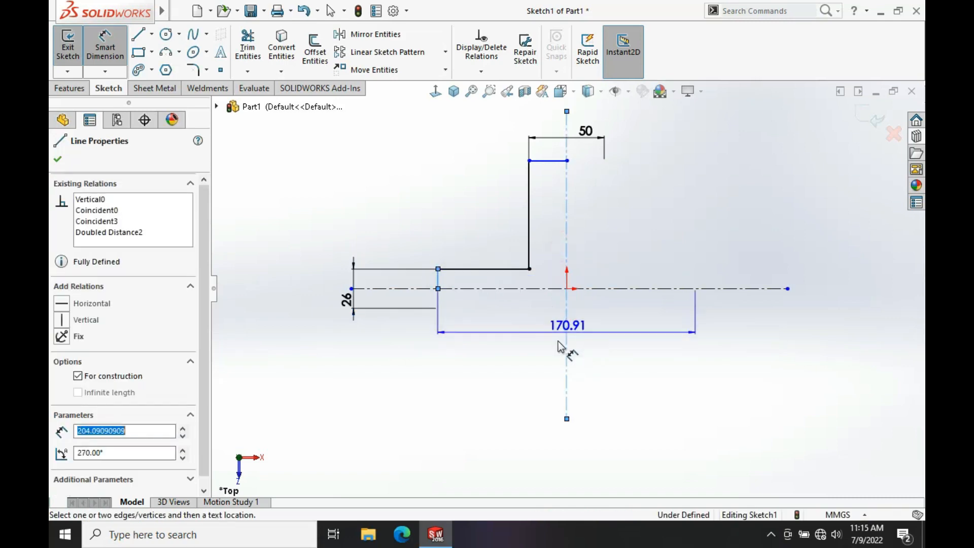
left_click(591, 355)
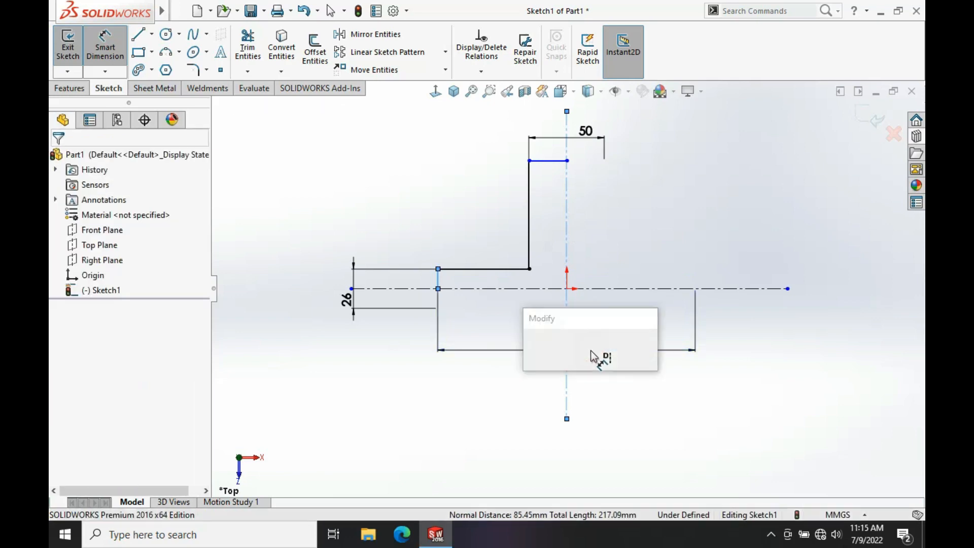
type("90")
key("Return")
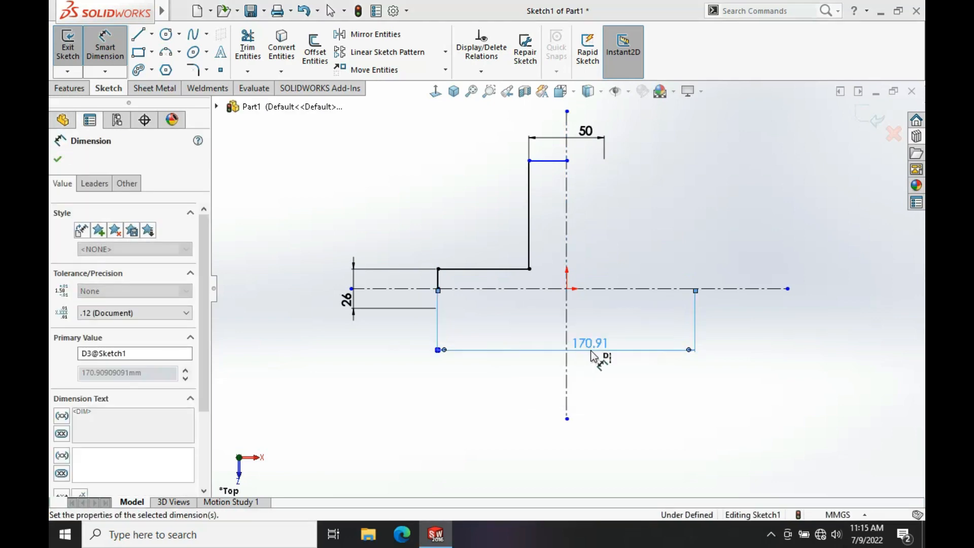
Step: Add a doubled 60 mm dimension from the profile's top line across the horizontal centerline
left_click(550, 161)
left_click(567, 278)
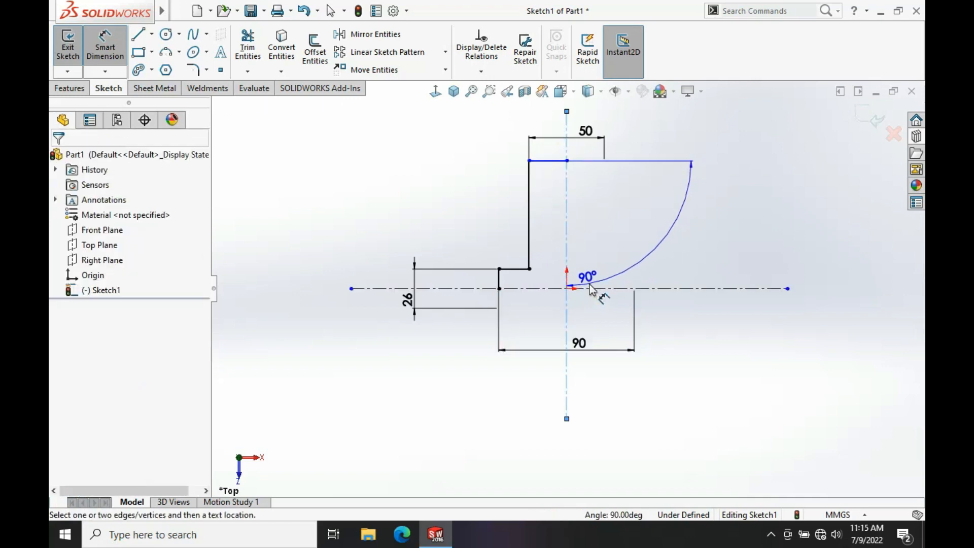
left_click(590, 288)
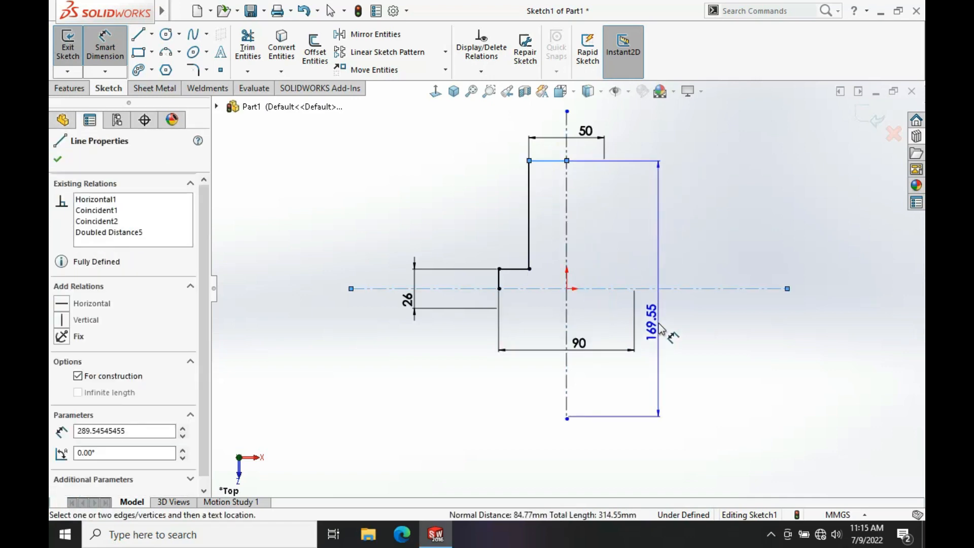
left_click(658, 324)
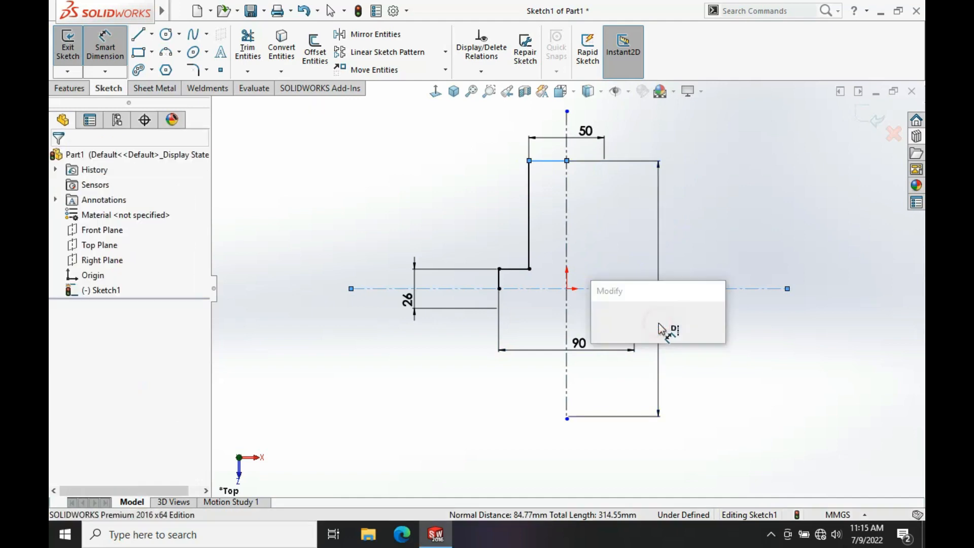
type("60")
key("Return")
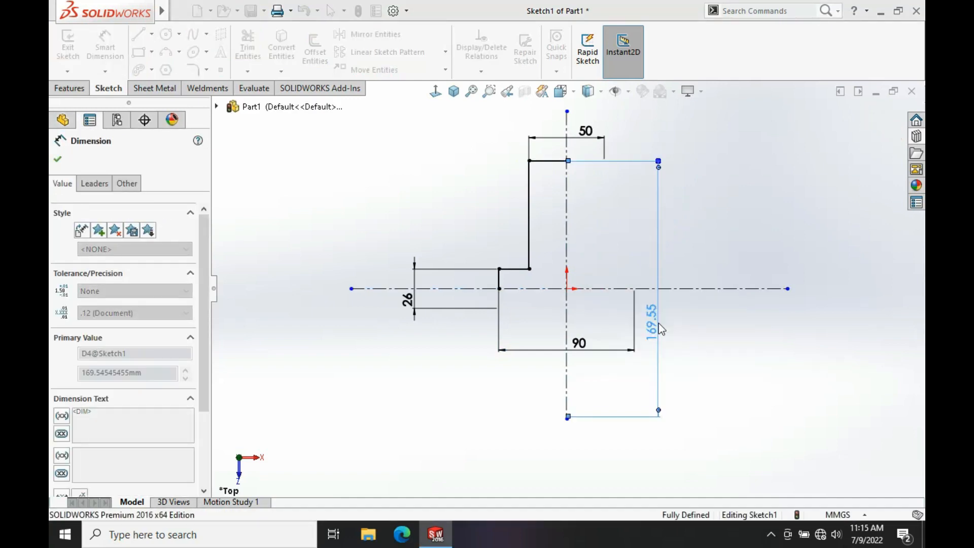
Step: Reposition the 26, 60, 50 and 90 mm dimensions closer to the quarter profile
scroll(576, 288, "down", 4)
scroll(576, 288, "up", 3)
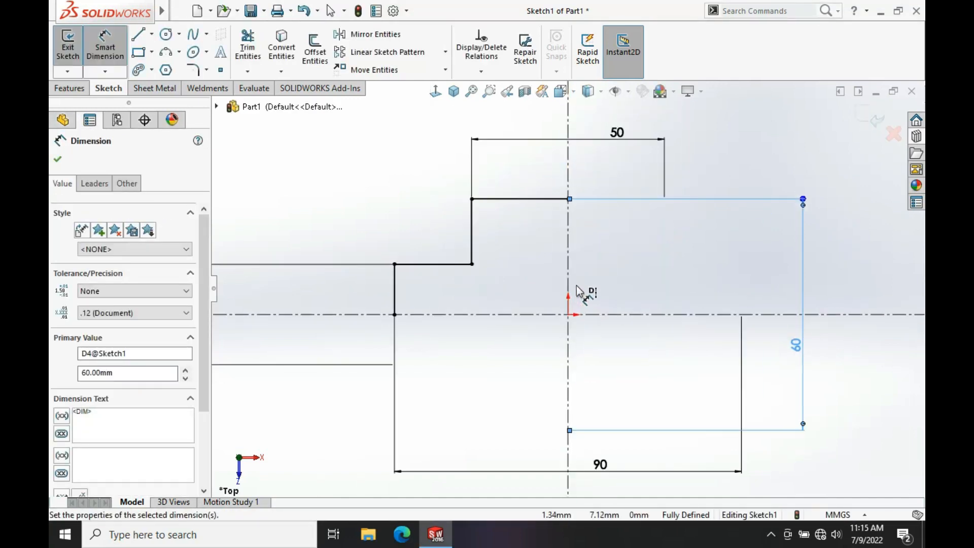
scroll(634, 306, "up", 2)
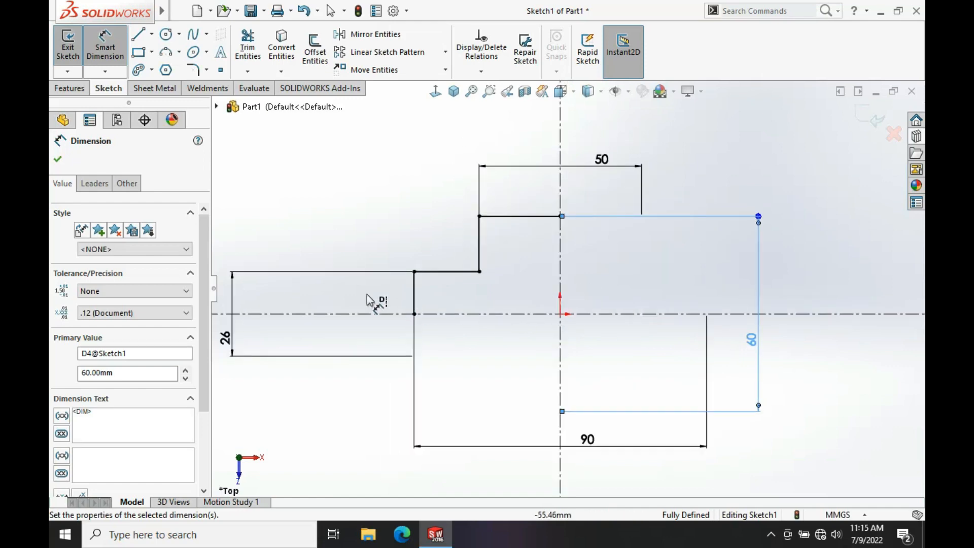
left_click_drag(282, 332, 411, 333)
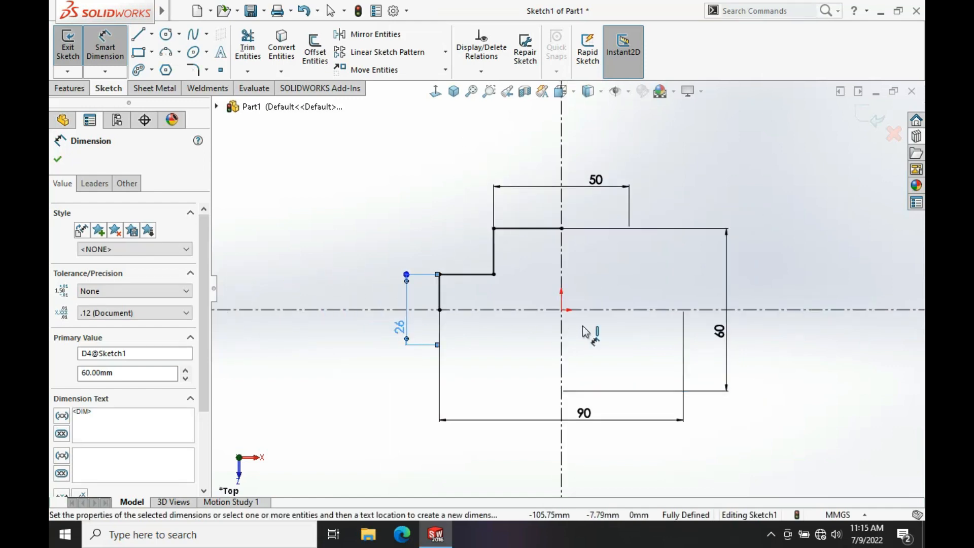
left_click_drag(730, 343, 644, 330)
left_click_drag(596, 190, 594, 204)
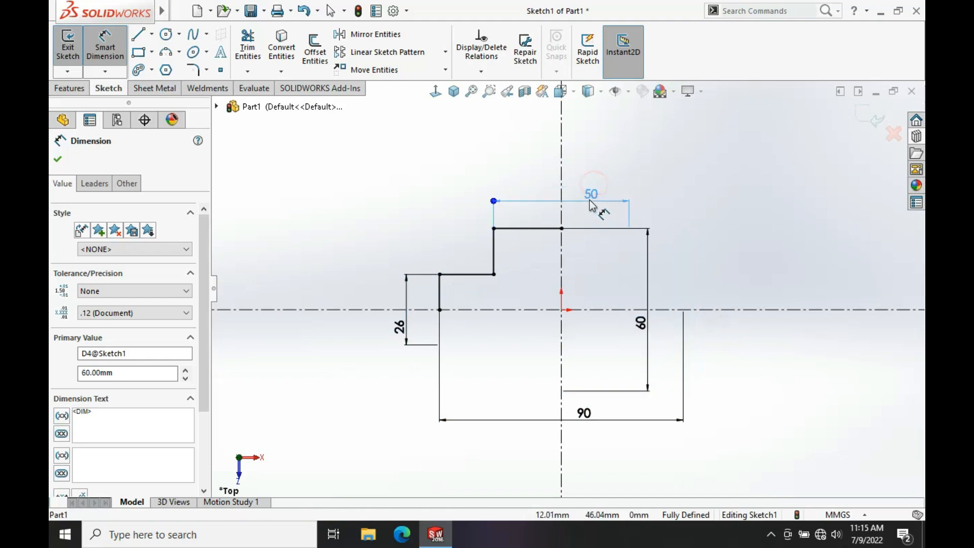
mouse_move(584, 415)
left_mouse_down()
mouse_move(555, 391)
mouse_move(556, 341)
left_mouse_up()
Step: Mirror the four quarter-profile lines about the horizontal centerline, keeping the originals
scroll(582, 284, "down", 2)
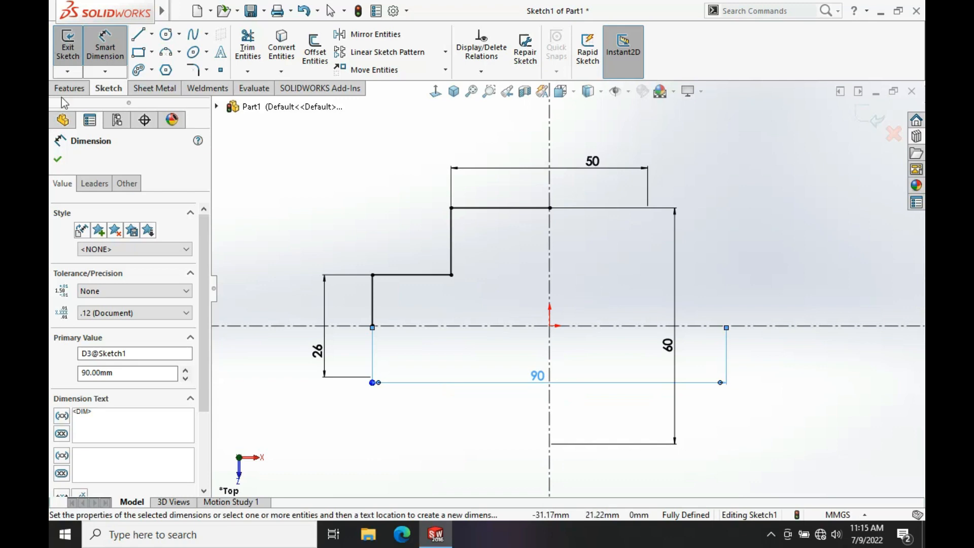
left_click(341, 41)
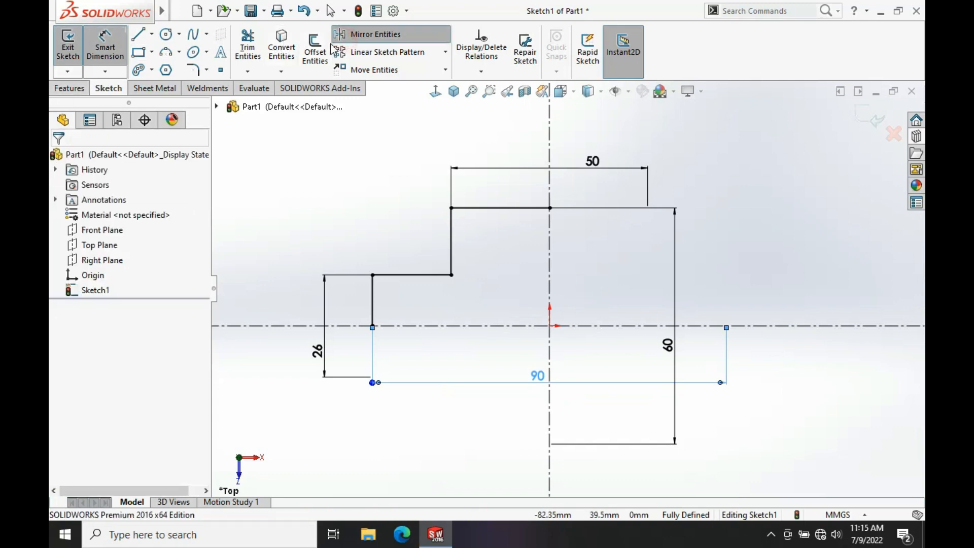
left_click(480, 208)
left_click(453, 243)
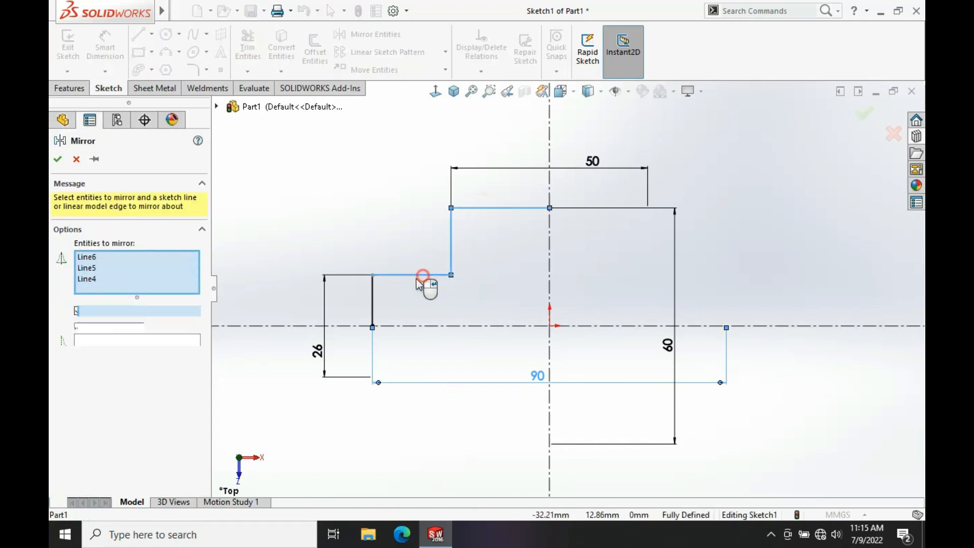
left_click(428, 275)
left_click(373, 300)
left_click(122, 352)
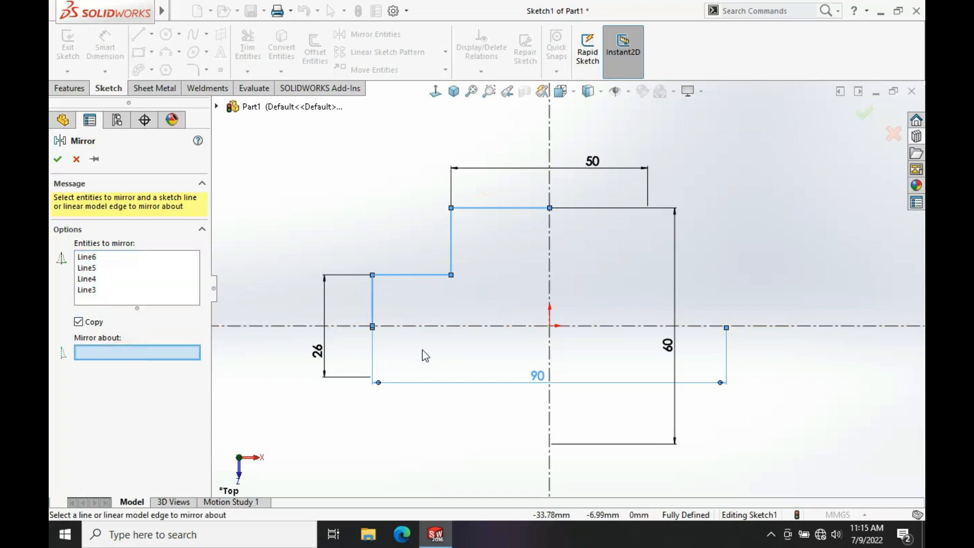
left_click(434, 326)
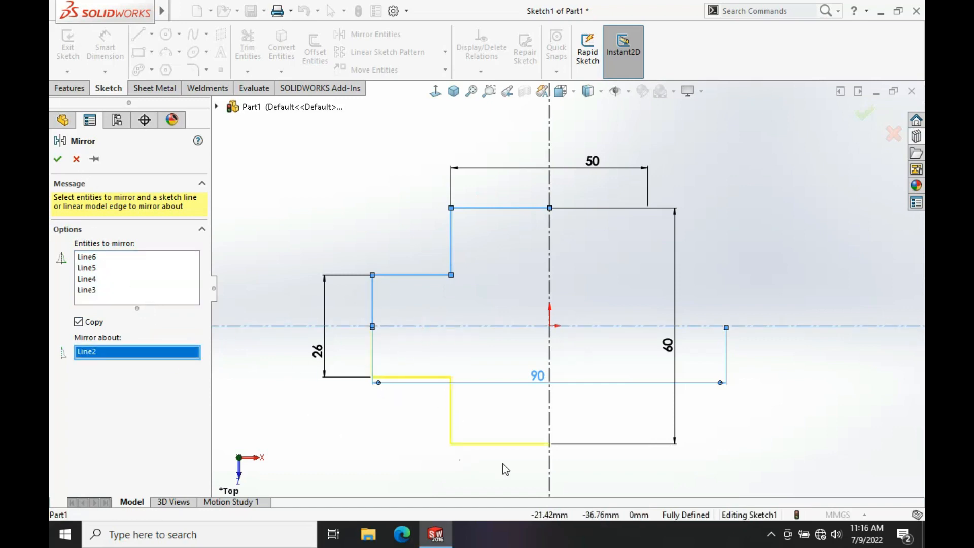
left_click(58, 160)
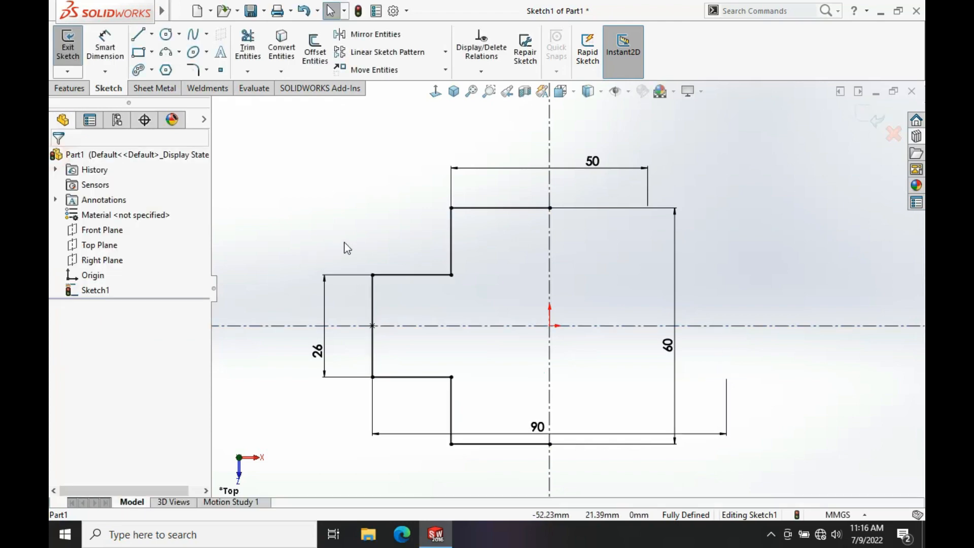
Step: Mirror the whole half profile about the vertical centerline to close the cross-shaped outline
mouse_move(330, 178)
left_mouse_down()
mouse_move(448, 352)
mouse_move(543, 459)
mouse_move(558, 462)
left_mouse_up()
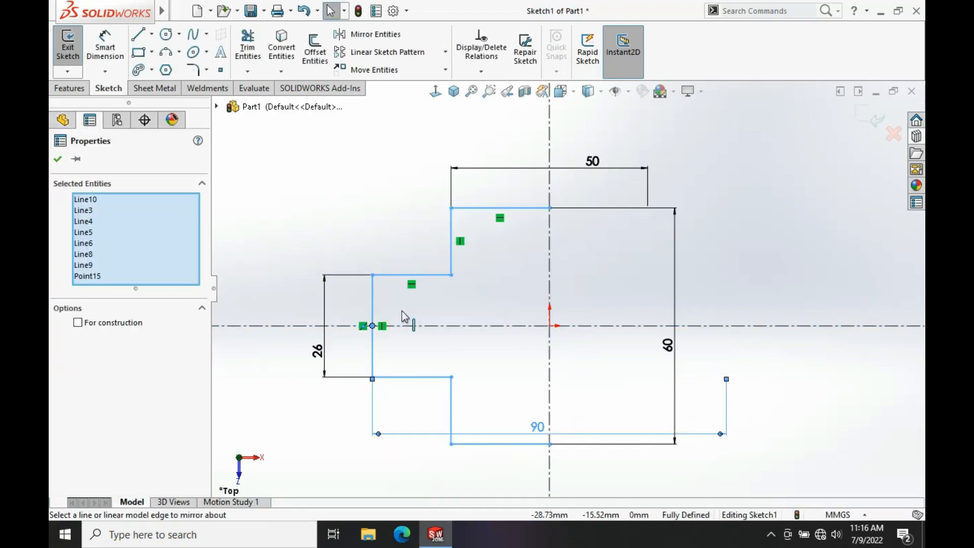
left_click(374, 34)
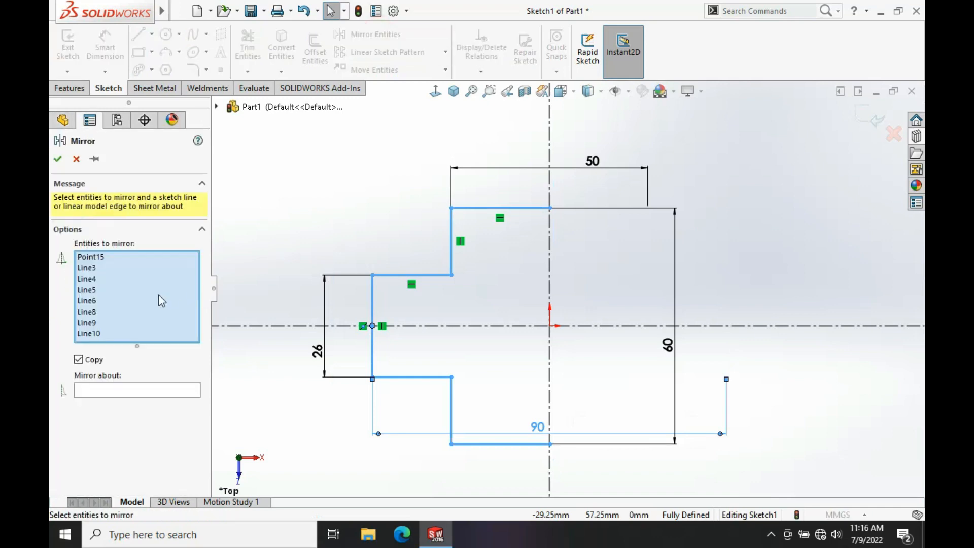
left_click(101, 388)
left_click(550, 276)
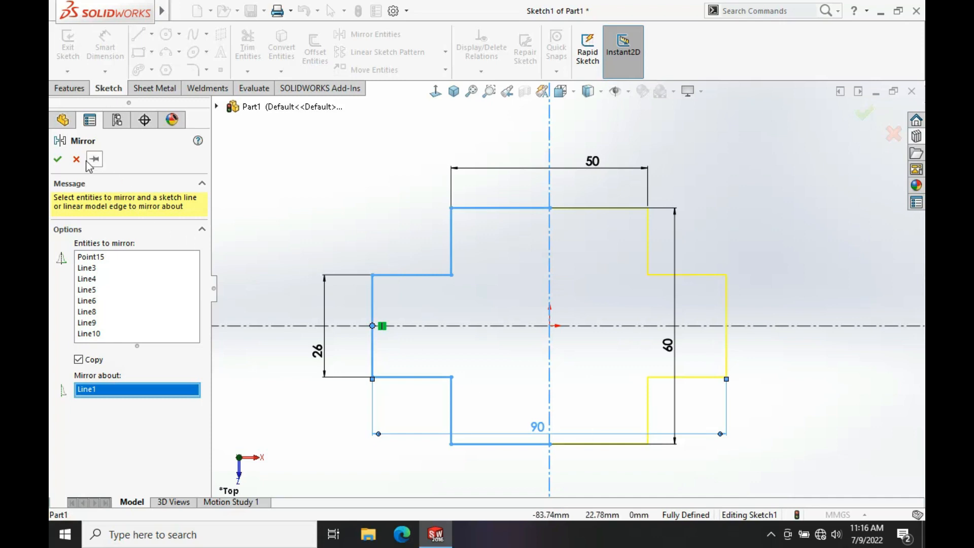
left_click(59, 159)
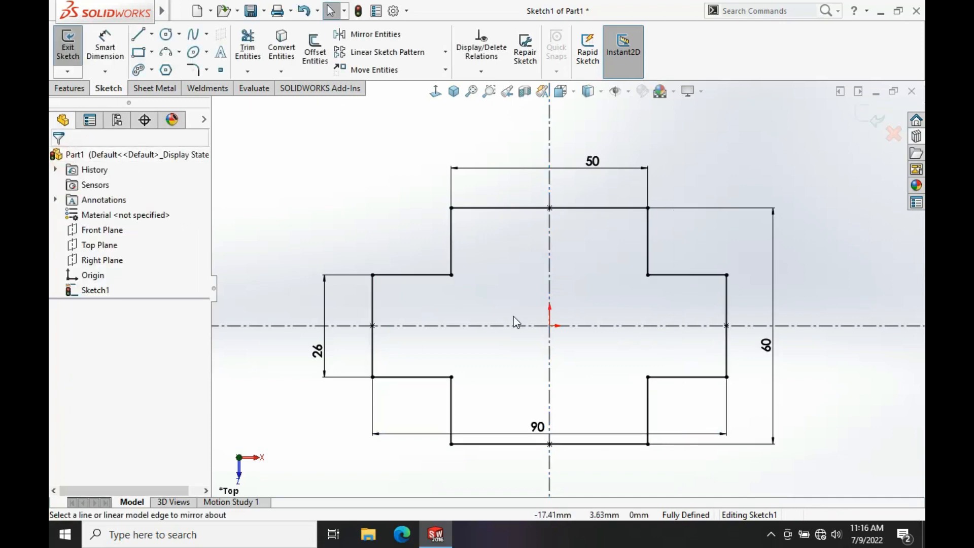
Step: Sketch a circle about 7.4 mm in diameter on the vertical centerline, about 20 mm above the origin
key("s")
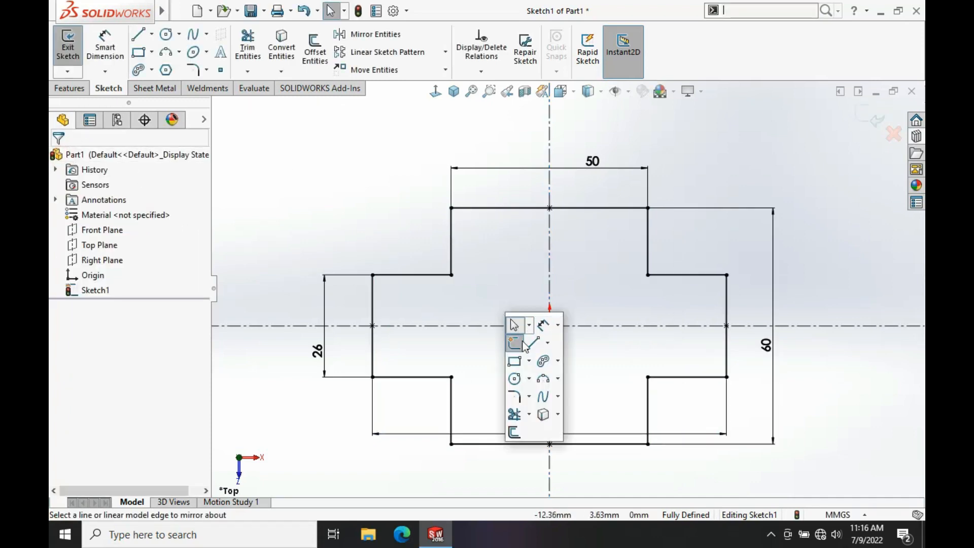
left_click(514, 379)
left_click(549, 246)
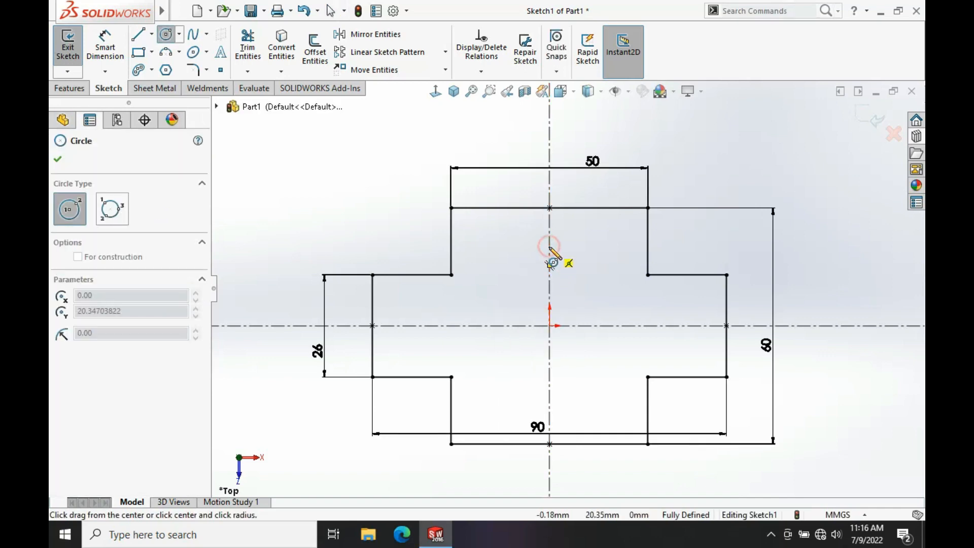
left_click(558, 258)
Step: Dimension the upper circle's diameter as 4 mm
key("s")
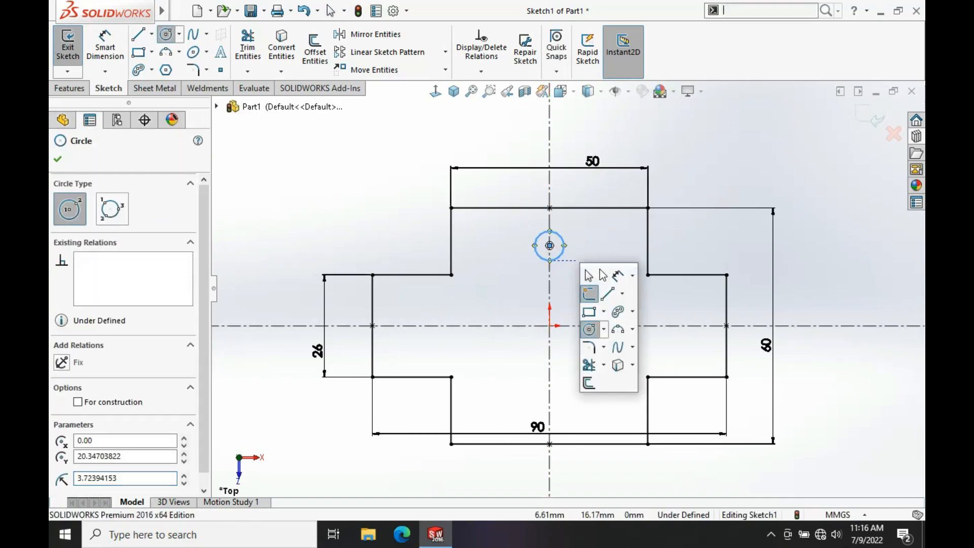
left_click(617, 274)
left_click(567, 252)
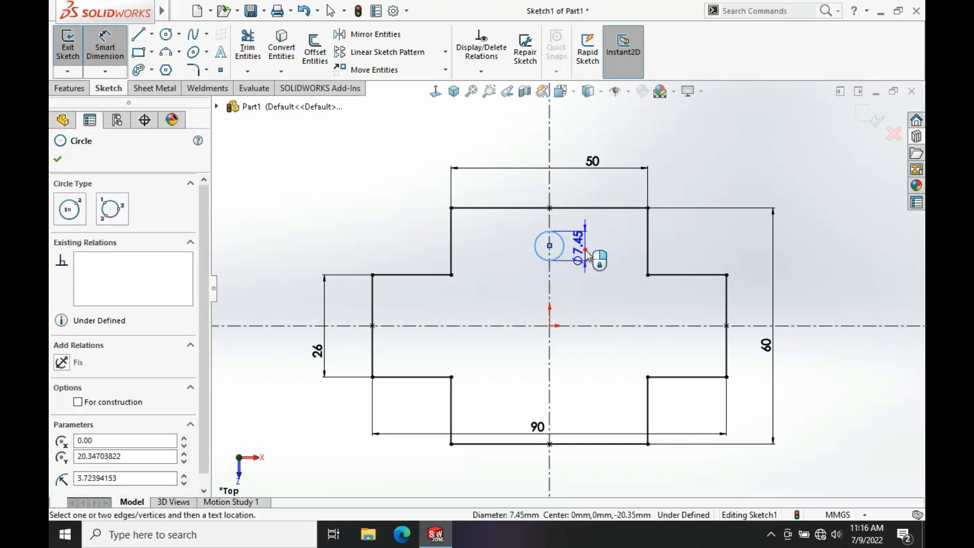
left_click(586, 253)
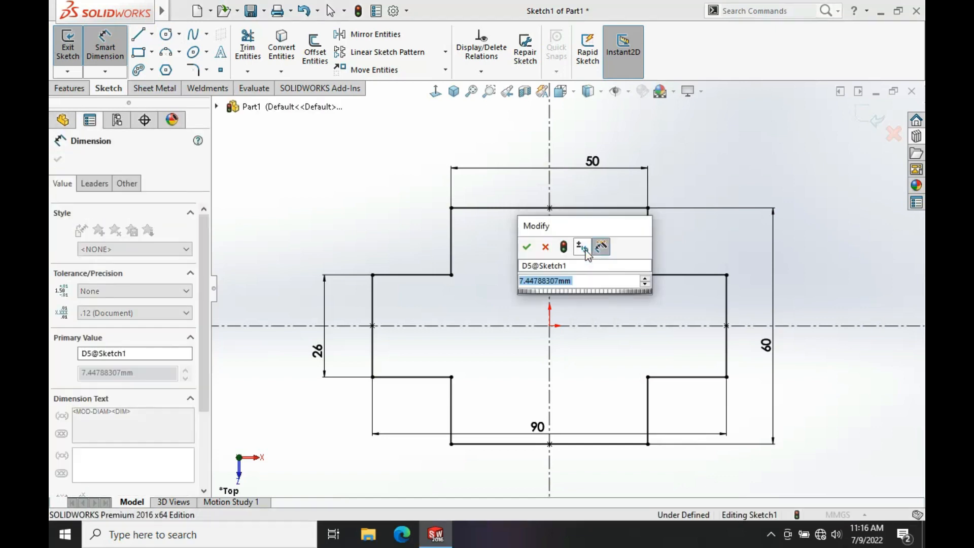
type("4")
key("Return")
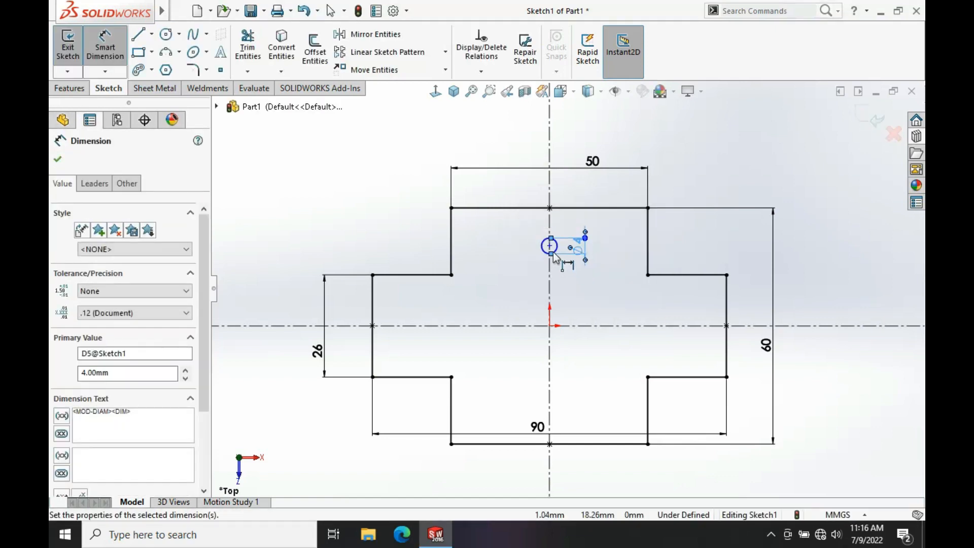
Step: Dimension the upper circle's center 25 mm from the origin
left_click(550, 246)
left_click(549, 325)
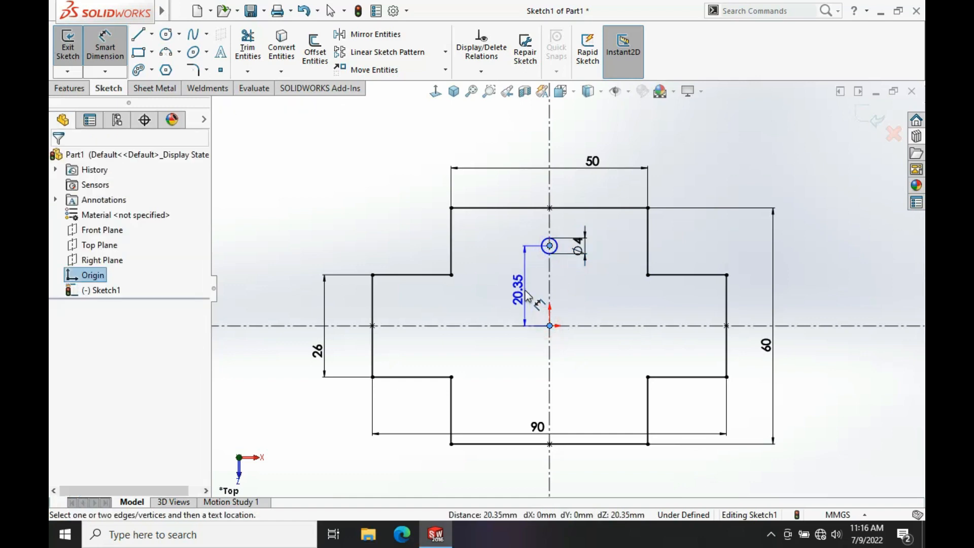
left_click(527, 293)
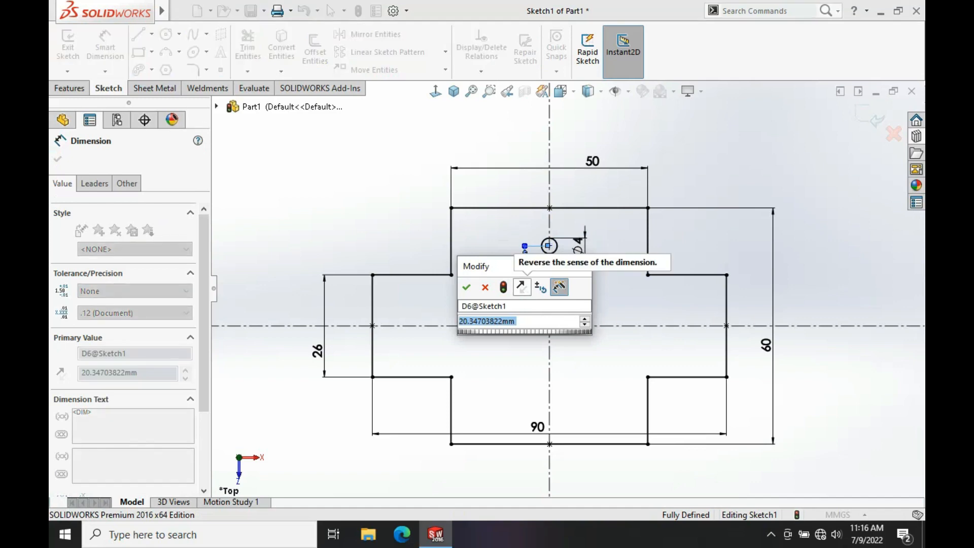
type("20")
key("Return")
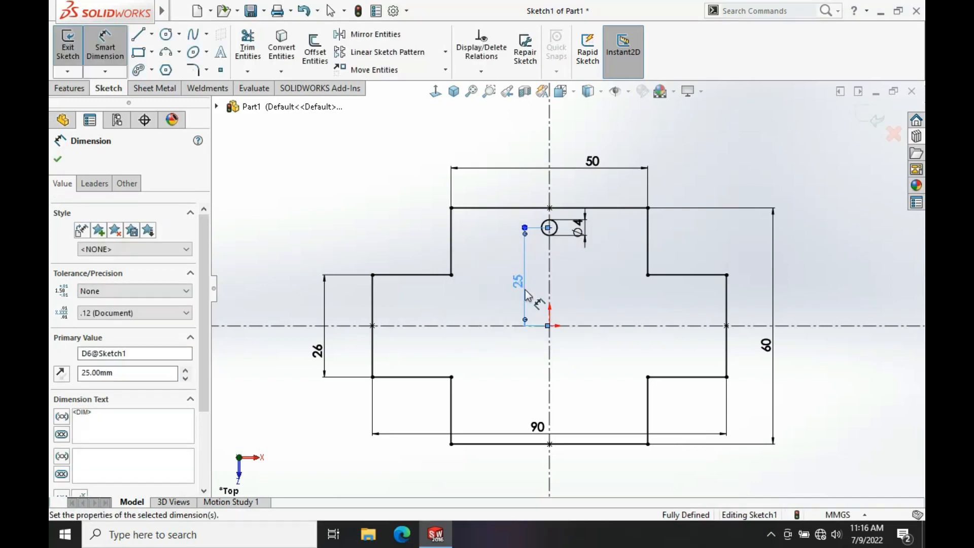
Step: Set the distance between the upper circle's center and the origin to 22 mm
double_click(522, 289)
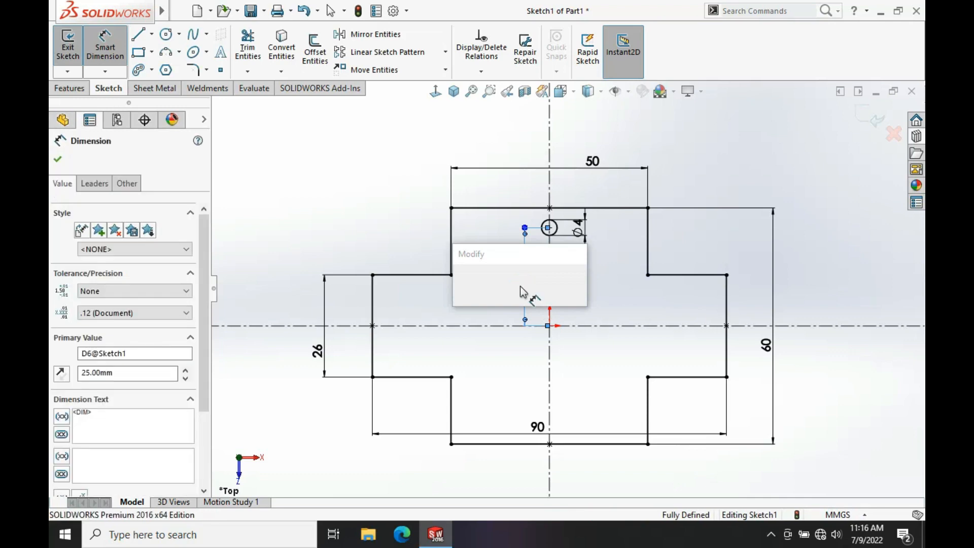
type("22")
key("Return")
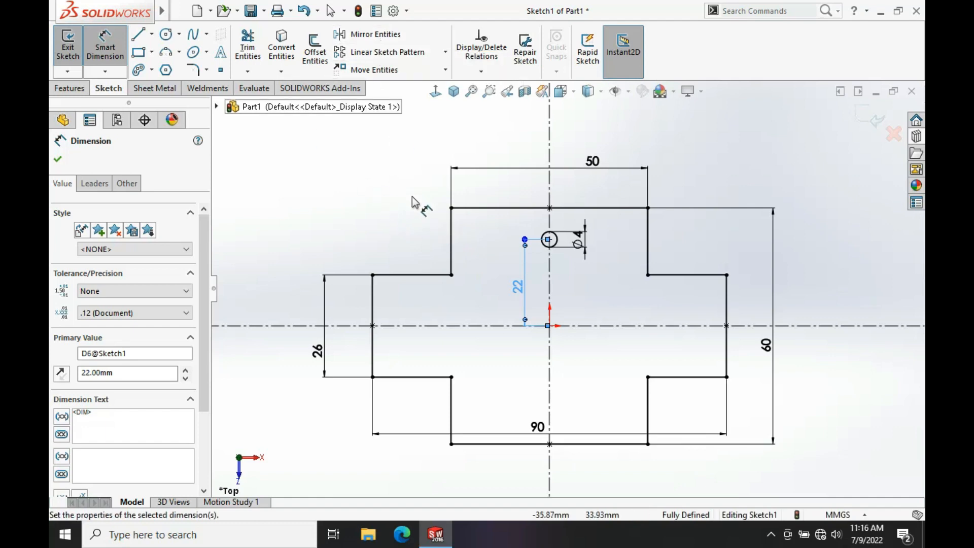
Step: Sketch a circle about 7.8 mm in diameter on the horizontal centerline, about 22.5 mm left of the origin
key("s")
left_click(434, 266)
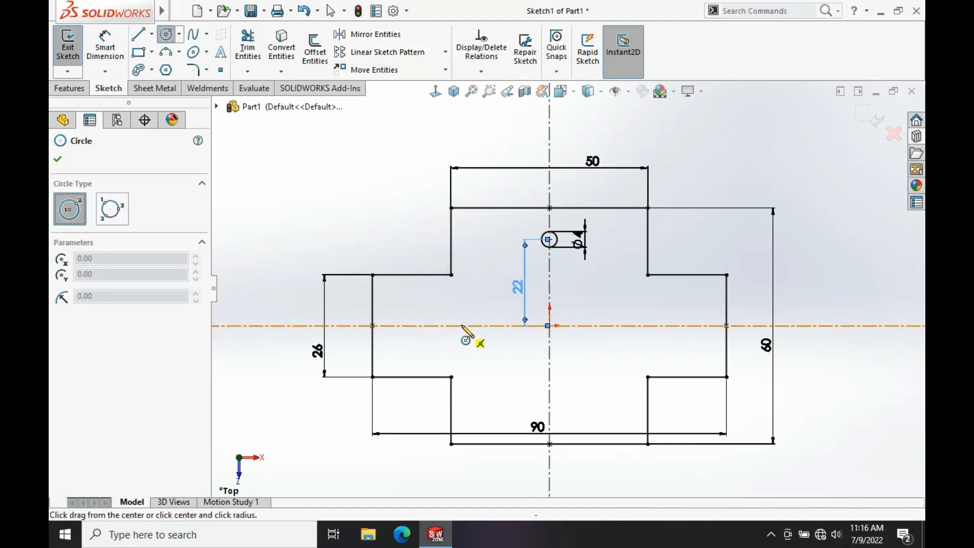
left_click(460, 326)
left_click(454, 313)
Step: Dimension the diameter of the circle on the horizontal centerline as 4 mm
key("s")
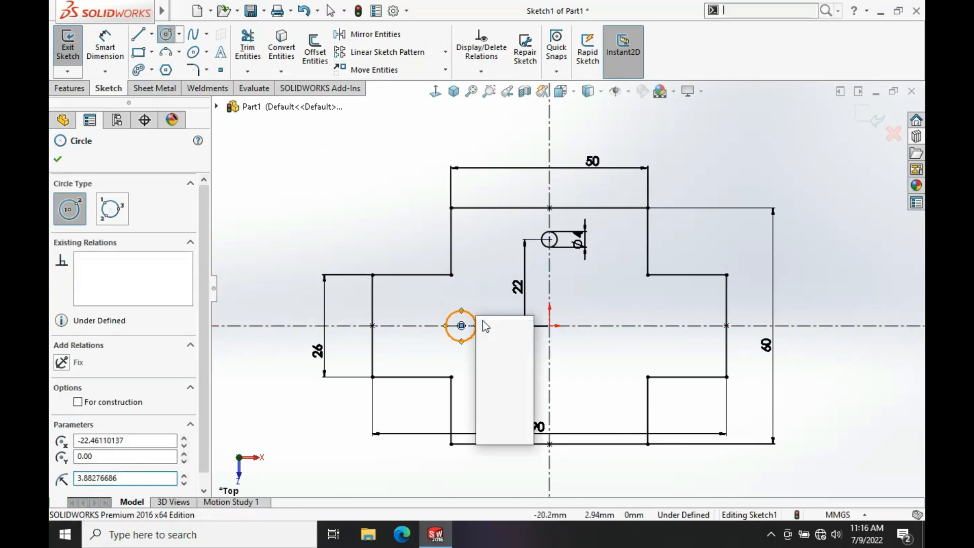
left_click(508, 327)
left_click(470, 318)
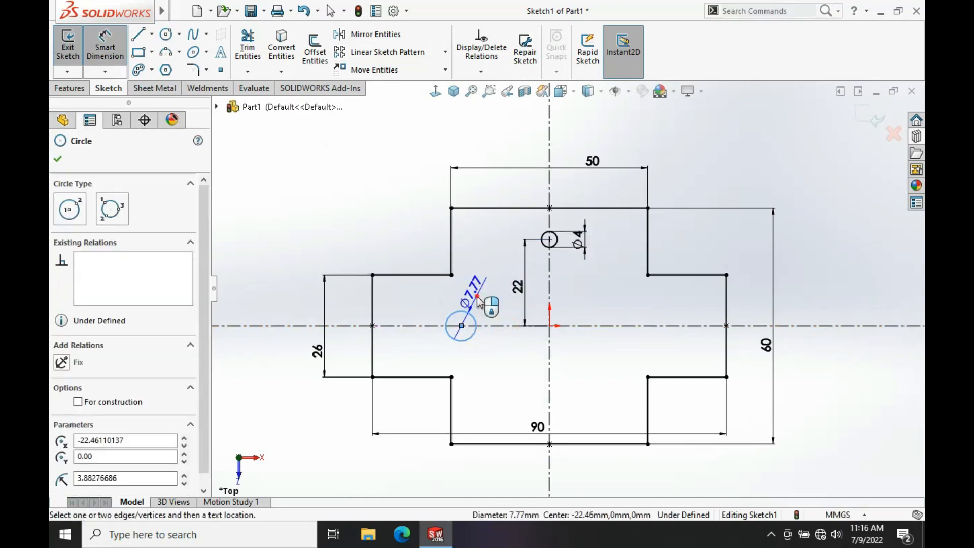
left_click(479, 301)
type("4")
key("Return")
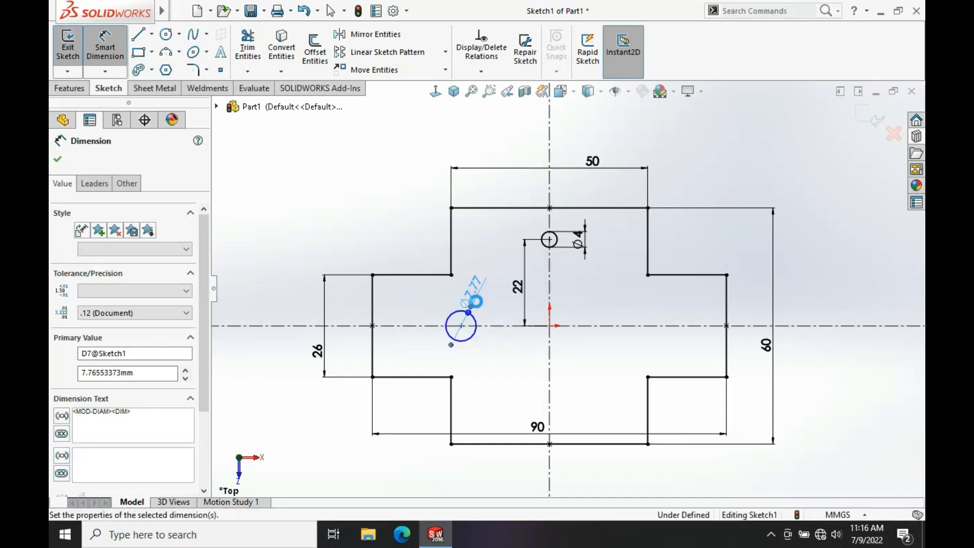
Step: Dimension the center of the circle on the horizontal centerline 22 mm from the origin
left_click(461, 326)
left_click(549, 325)
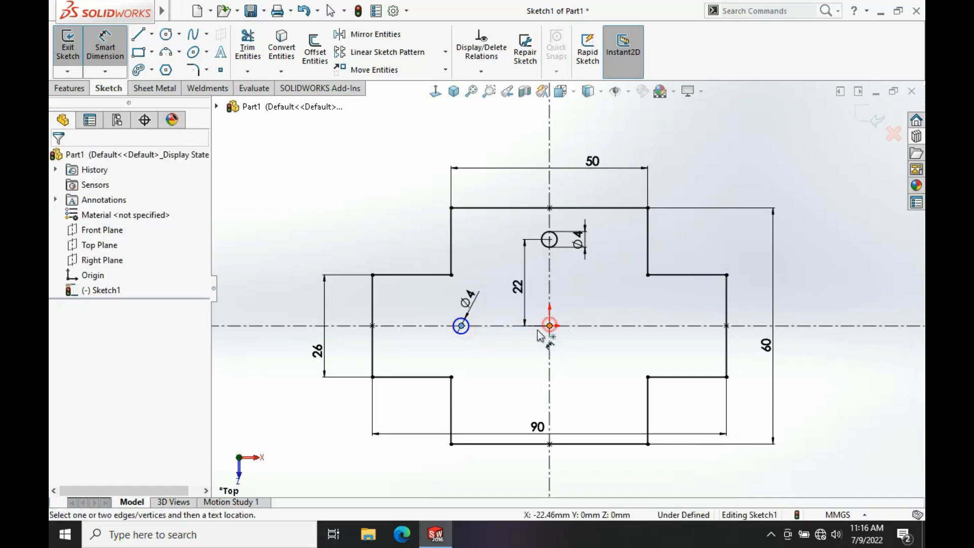
left_click(506, 355)
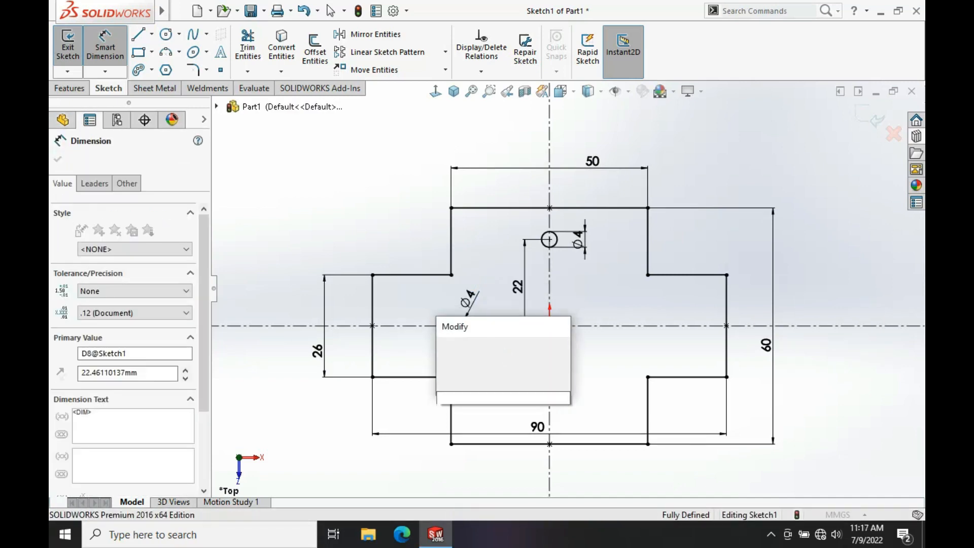
type("22")
key("Return")
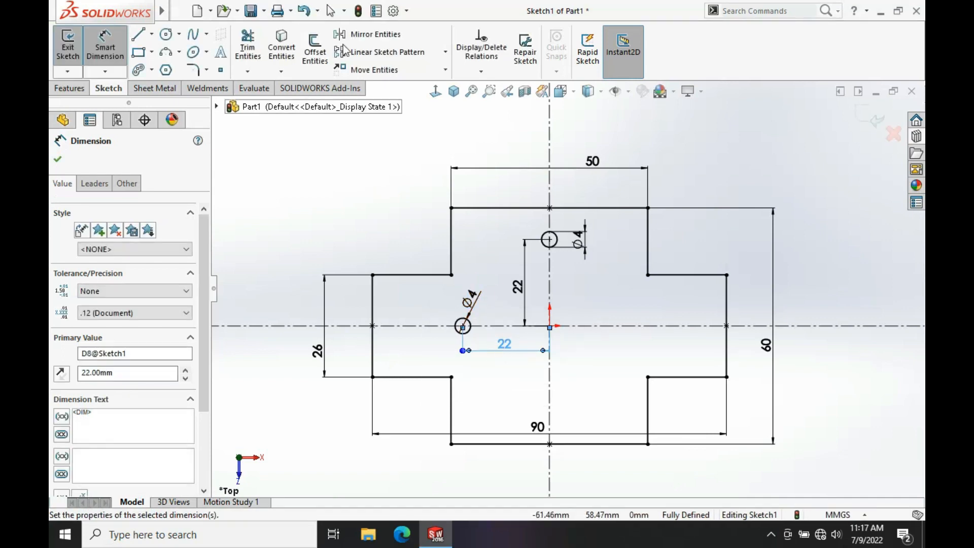
Step: Mirror the upper 4 mm circle about the horizontal centerline
left_click(373, 34)
left_click(546, 240)
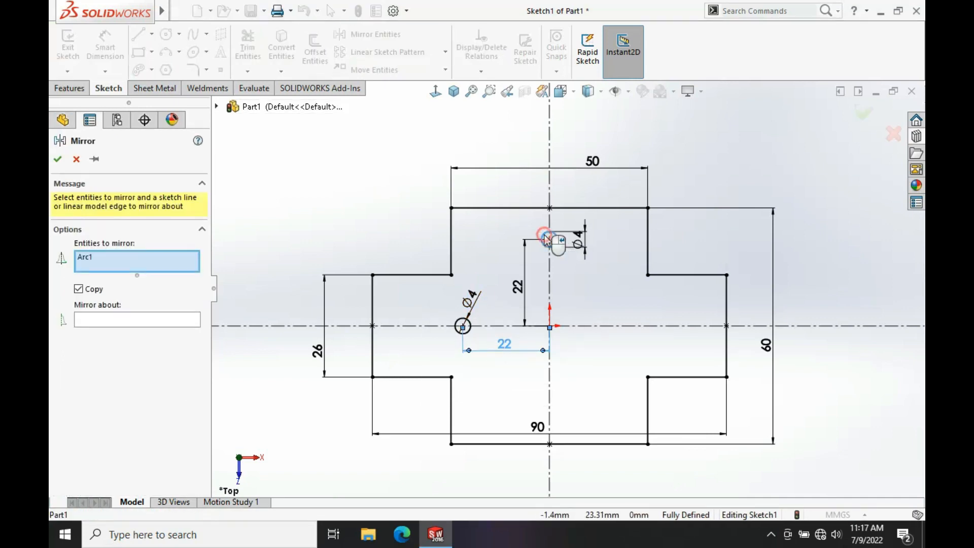
left_click(122, 319)
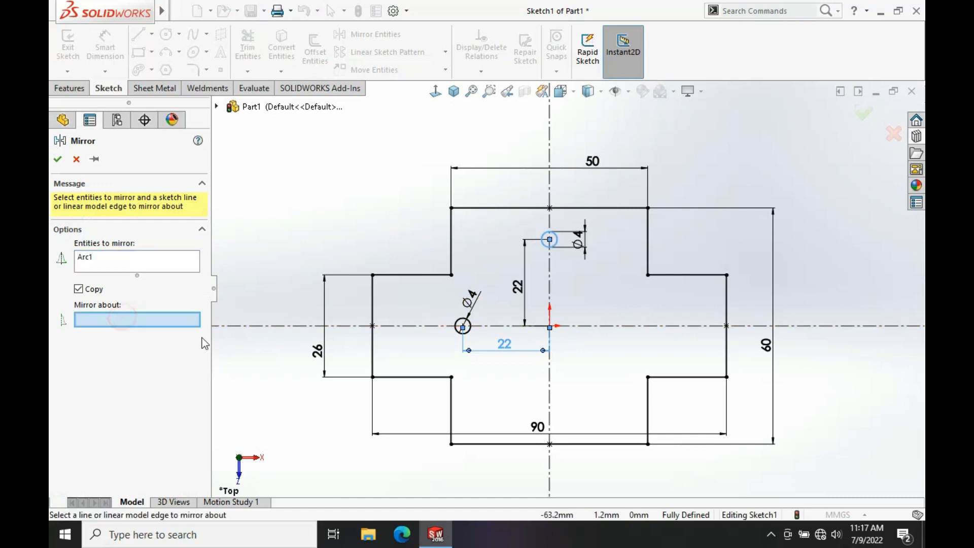
left_click(399, 327)
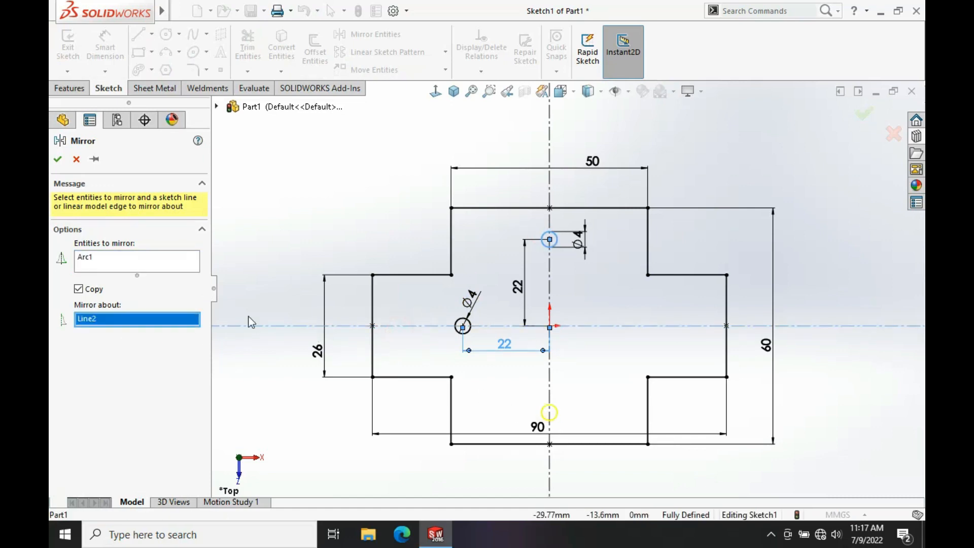
left_click(57, 158)
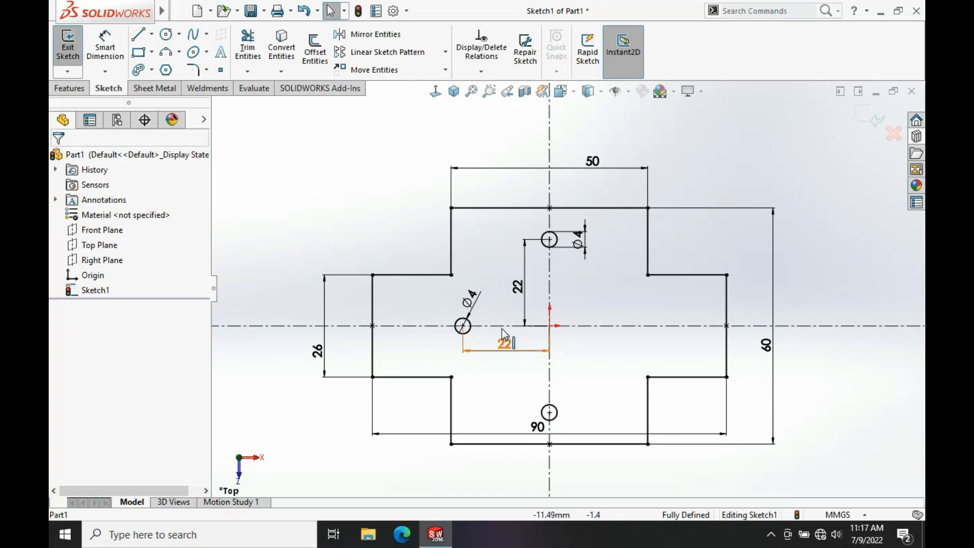
Step: Mirror the 4 mm circle on the horizontal centerline about the vertical centerline
left_click(383, 35)
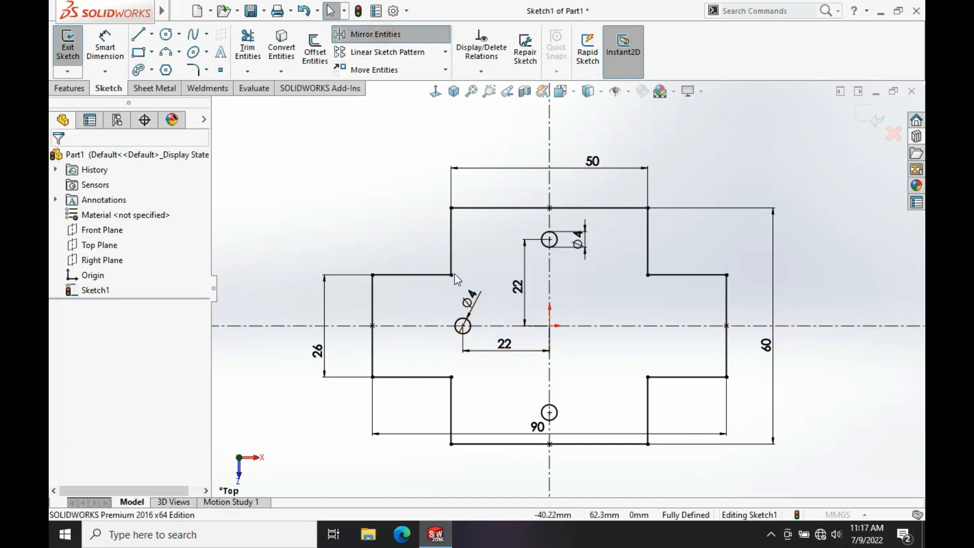
left_click(465, 332)
left_click(135, 320)
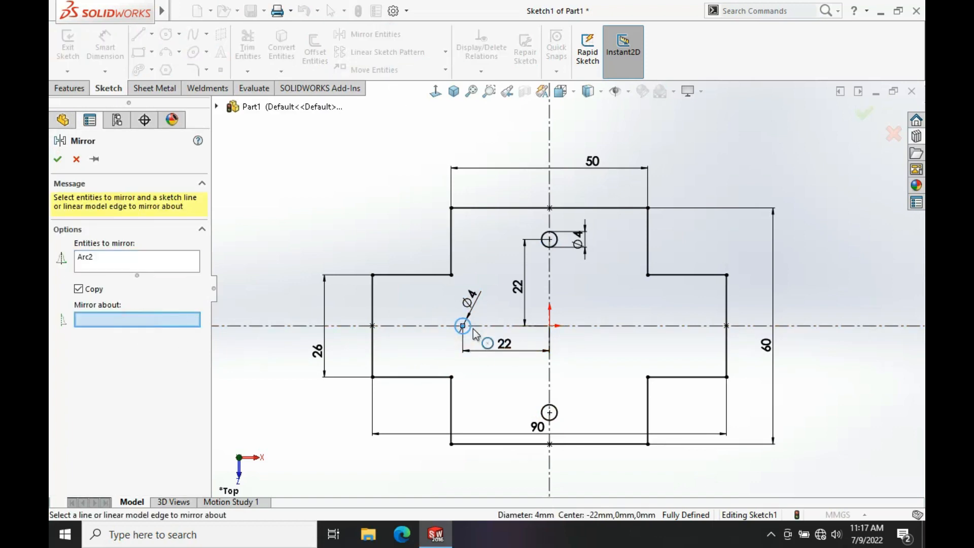
left_click(549, 287)
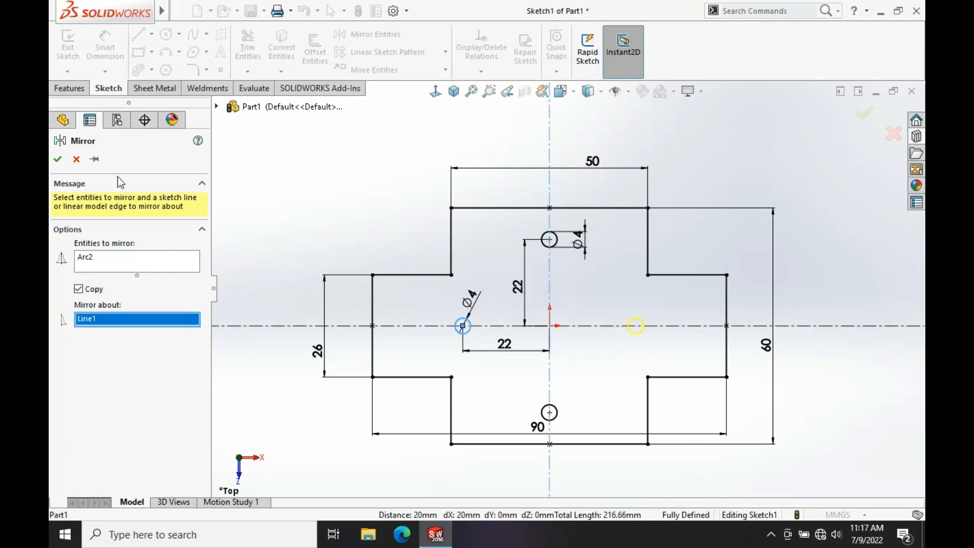
left_click(57, 161)
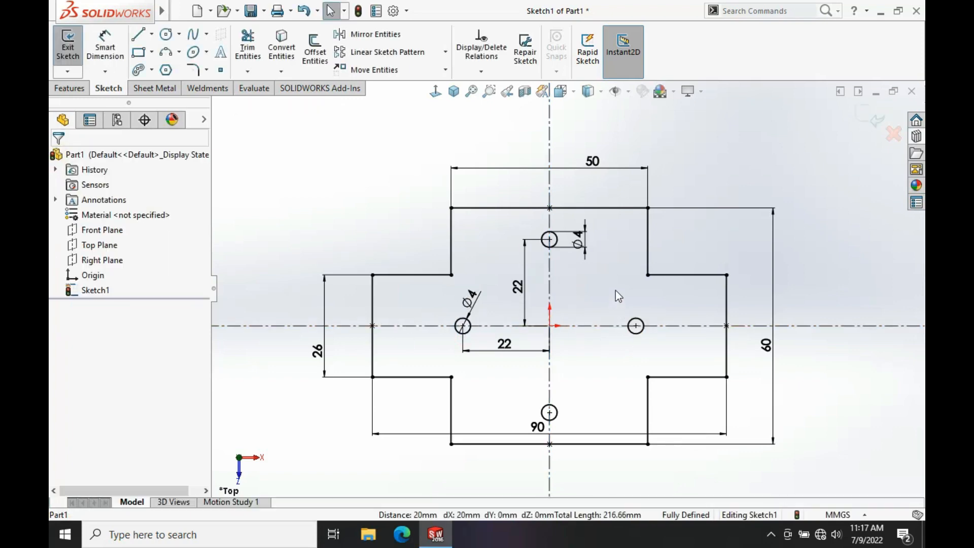
Step: Start a Base Flange from the cross-shaped sketch and set its thickness to 2 mm
scroll(615, 291, "up", 2)
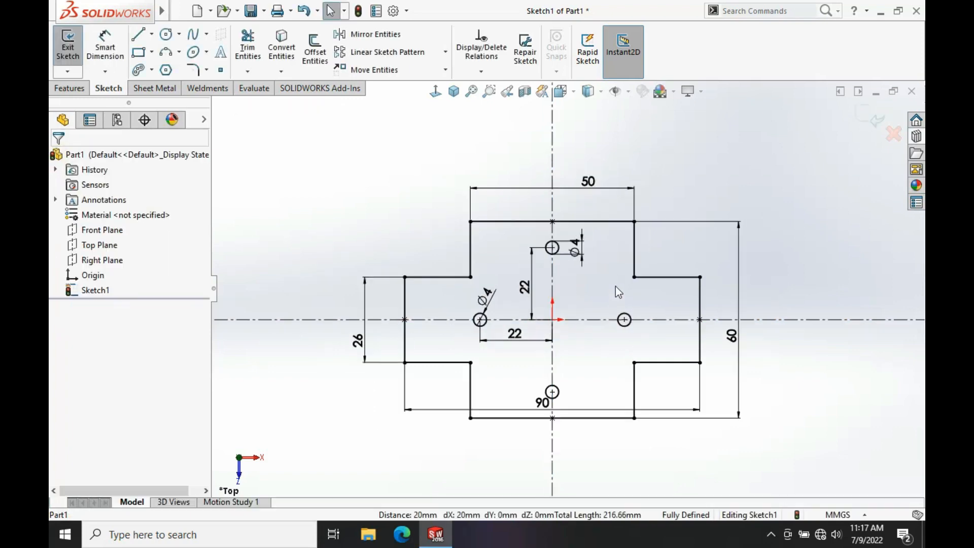
left_click(184, 93)
left_click(77, 51)
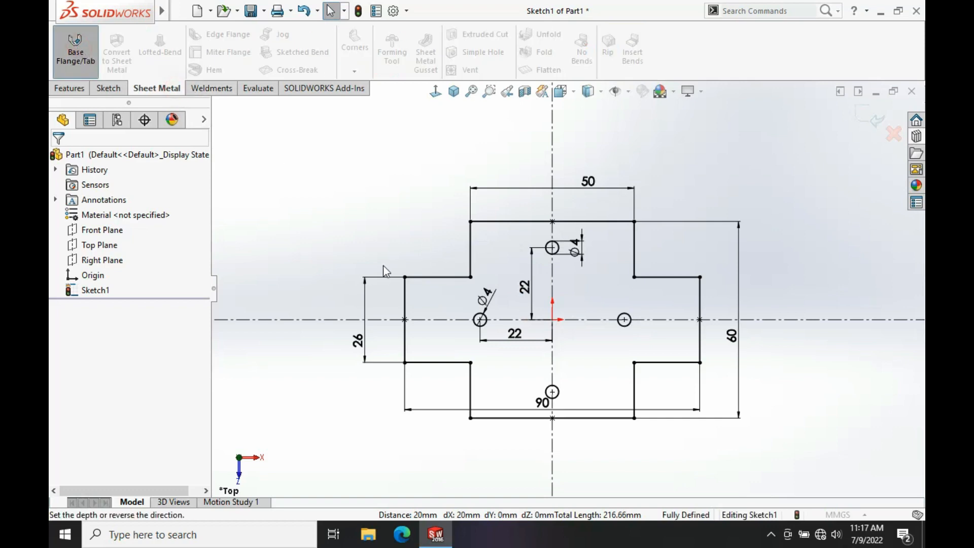
scroll(554, 299, "down", 5)
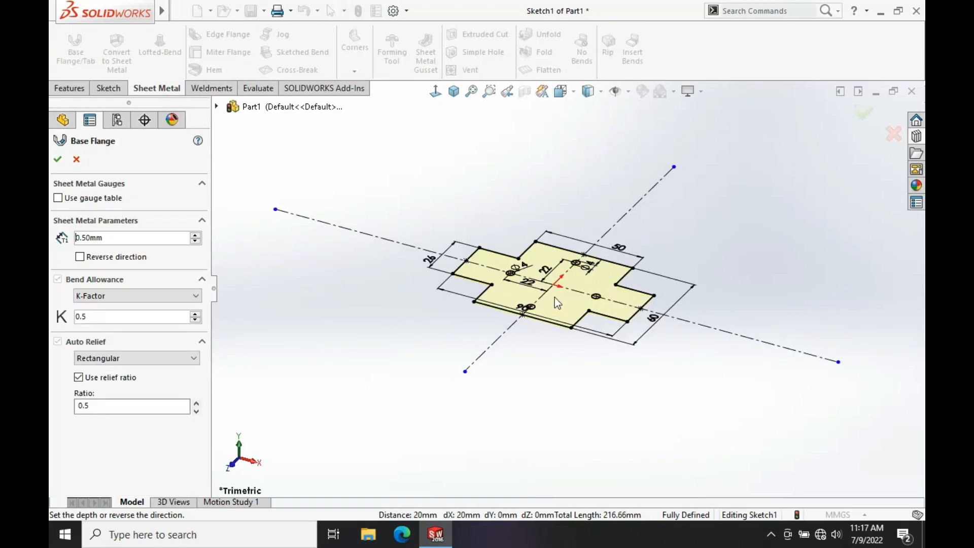
middle_click_drag(529, 361, 540, 327)
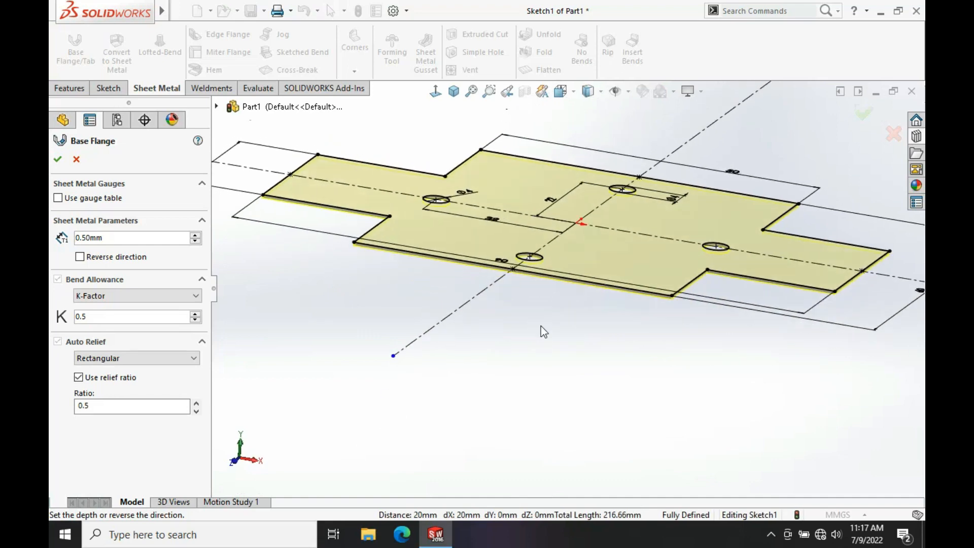
scroll(543, 280, "down", 5)
scroll(505, 261, "up", 3)
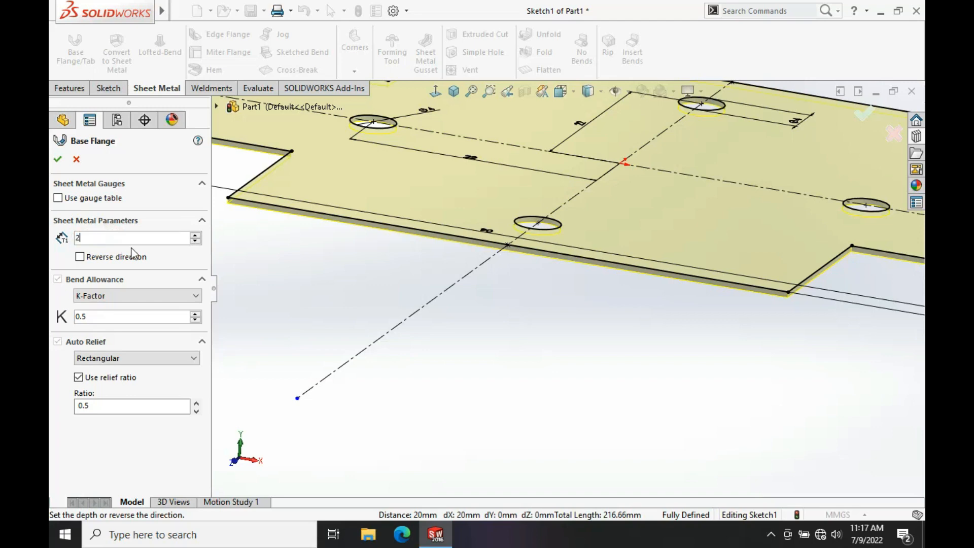
key("Return")
Step: Set the base flange thickness to 1.5 mm
middle_click_drag(333, 276, 405, 238)
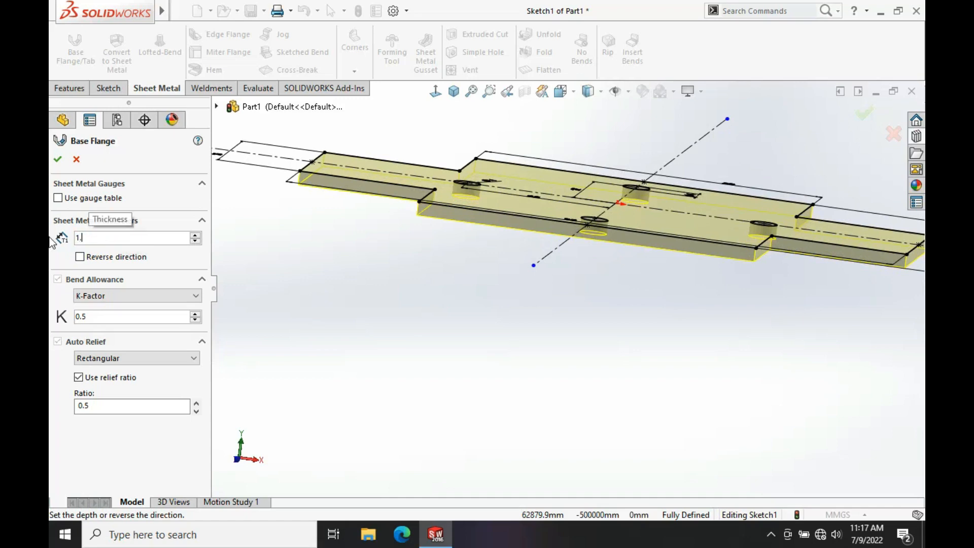
type("1.5")
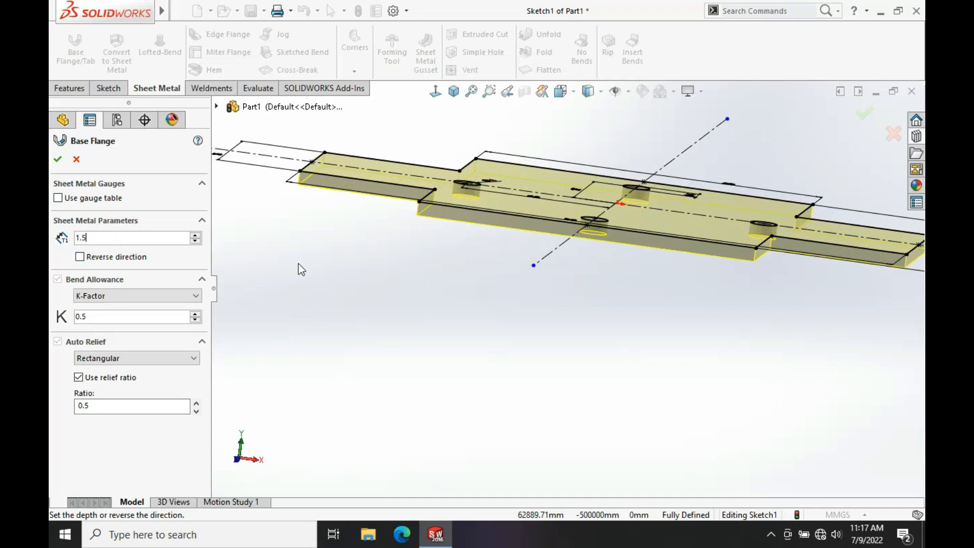
key("Return")
middle_click_drag(493, 242, 469, 250)
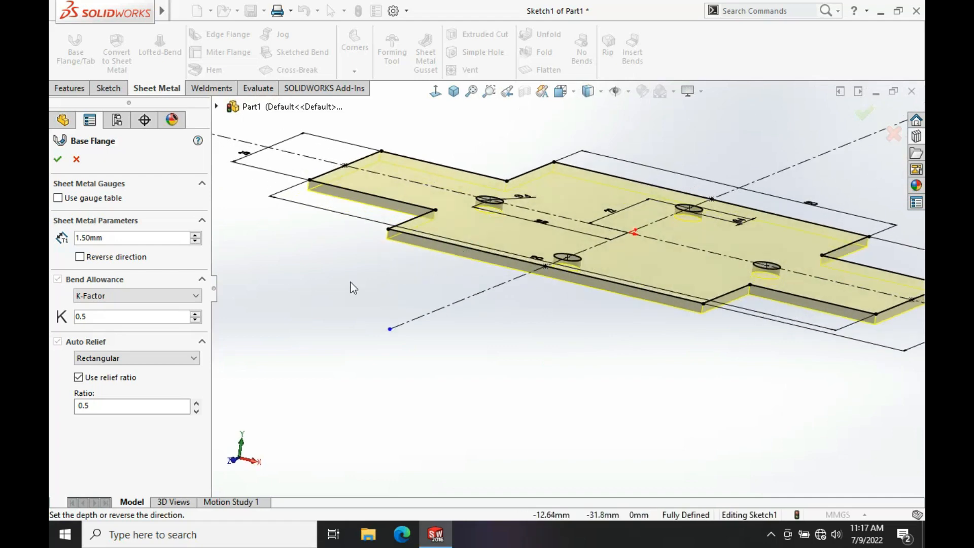
Step: Create the base flange with a K-Factor bend allowance of 0.5 and the thickness direction not reversed
left_click(99, 296)
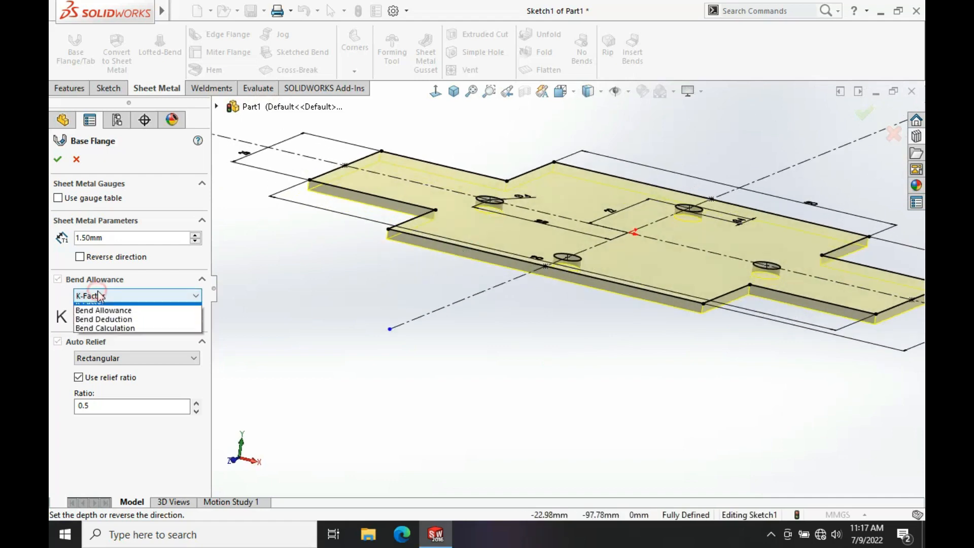
left_click(105, 317)
left_click(117, 319)
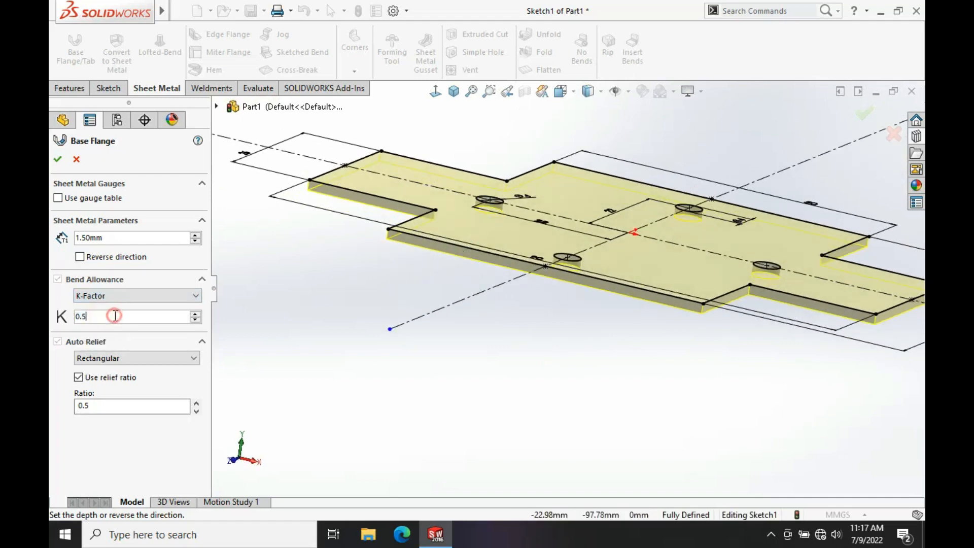
left_click(79, 258)
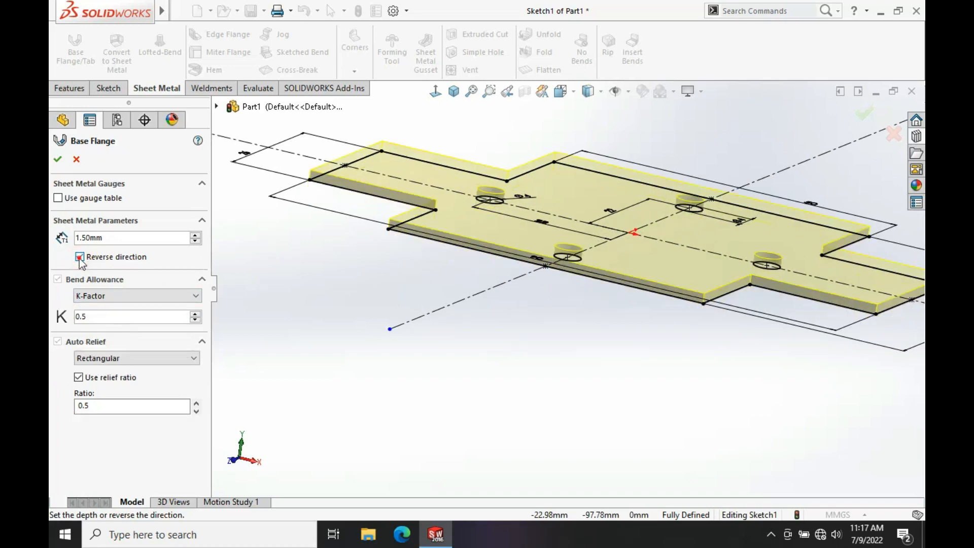
left_click(80, 257)
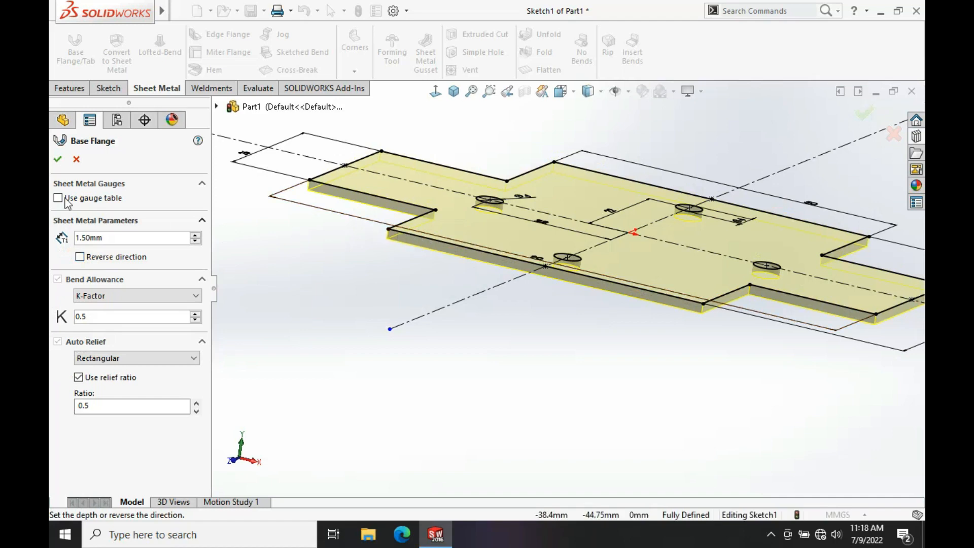
left_click(58, 160)
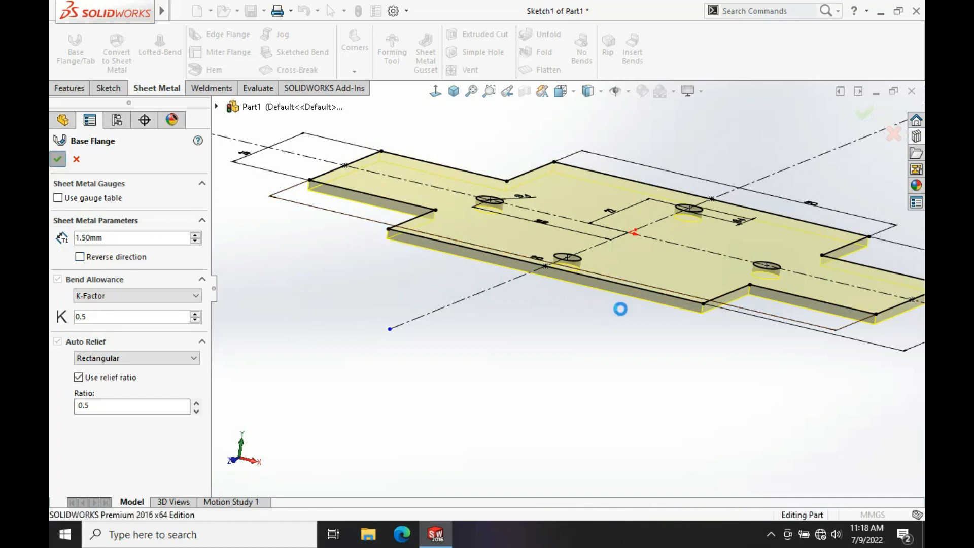
Step: Start an Edge Flange on the upper end edge of the plate's left arm, extending it upward about 21 mm at 90 degrees
scroll(620, 317, "up", 3)
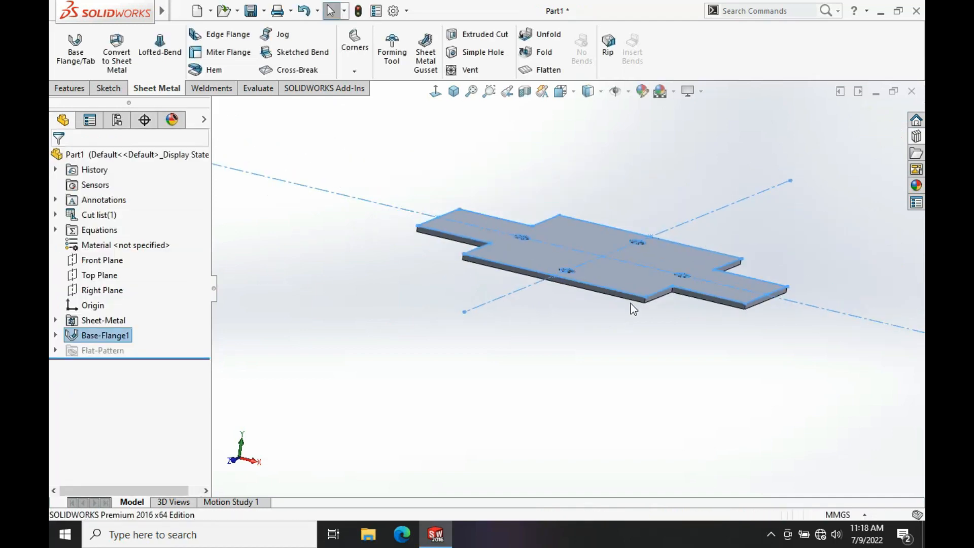
mouse_move(631, 304)
middle_mouse_down()
mouse_move(667, 223)
mouse_move(629, 317)
middle_mouse_up()
left_click(618, 190)
middle_click_drag(618, 190, 596, 288)
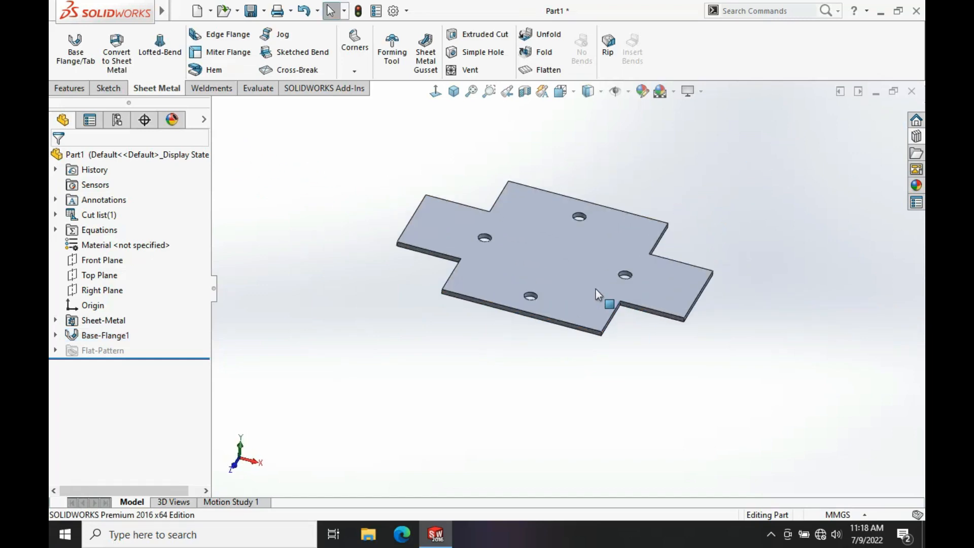
left_click(459, 99)
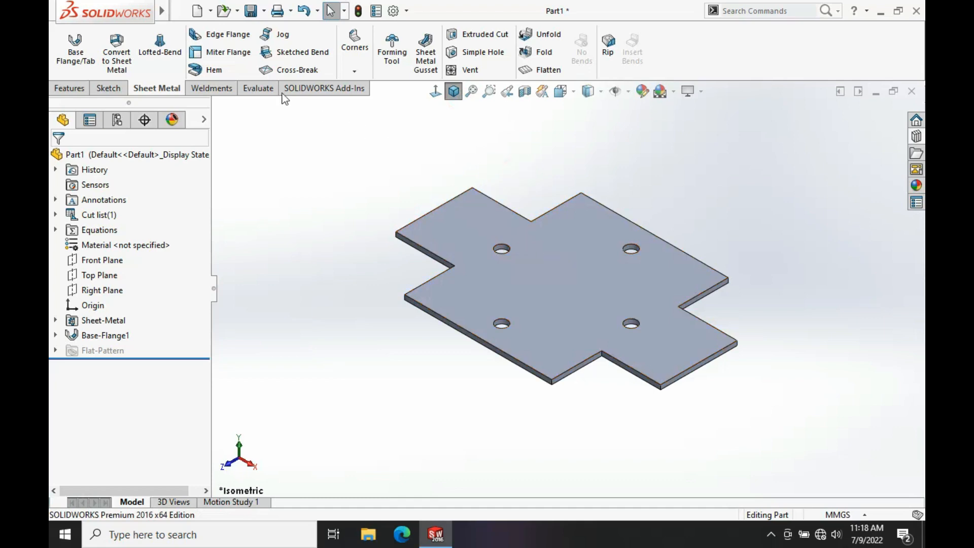
left_click(223, 34)
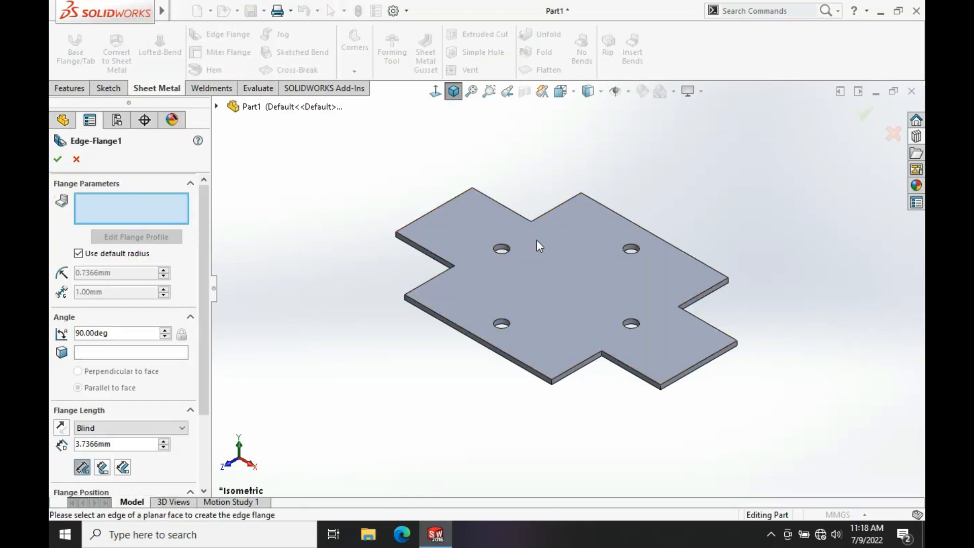
left_click(448, 204)
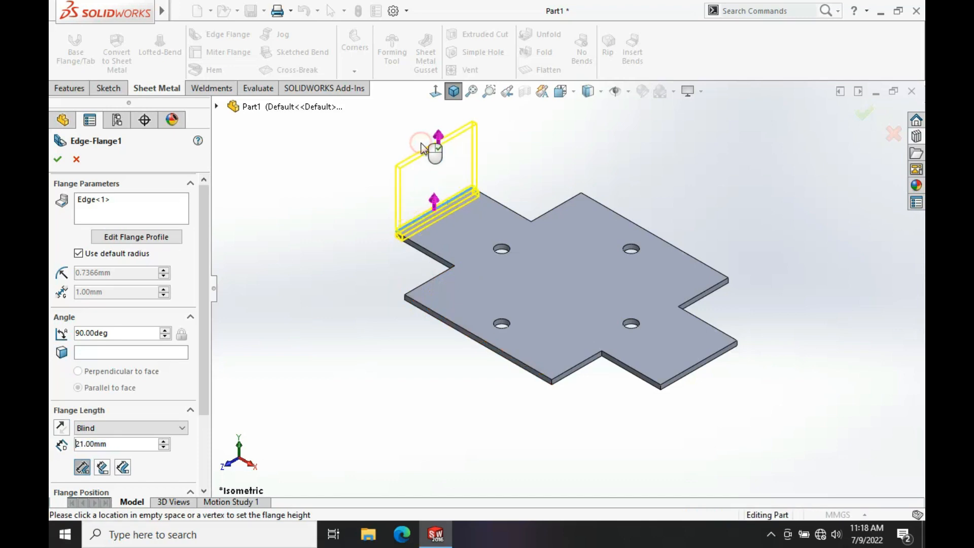
Step: Override the default bend radius of the edge flange with 1 mm and inspect the bend preview
middle_click_drag(509, 211, 512, 145)
scroll(450, 240, "down", 4)
mouse_move(439, 248)
middle_mouse_down()
mouse_move(448, 239)
mouse_move(440, 233)
middle_mouse_up()
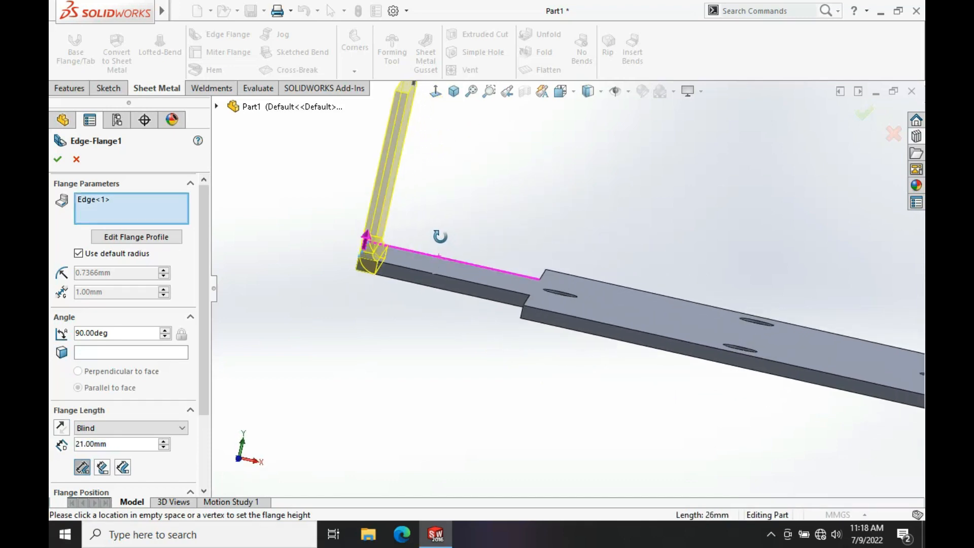
left_click(79, 253)
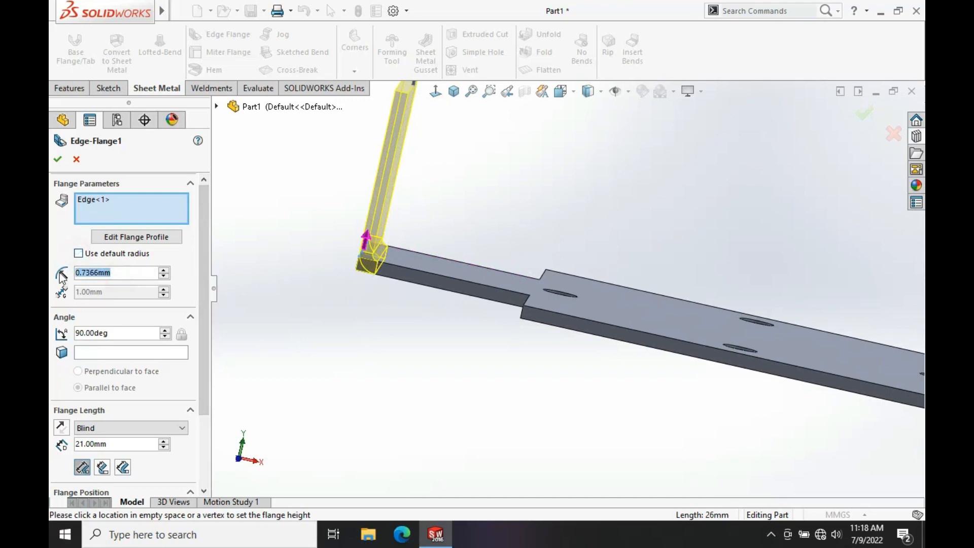
type("1")
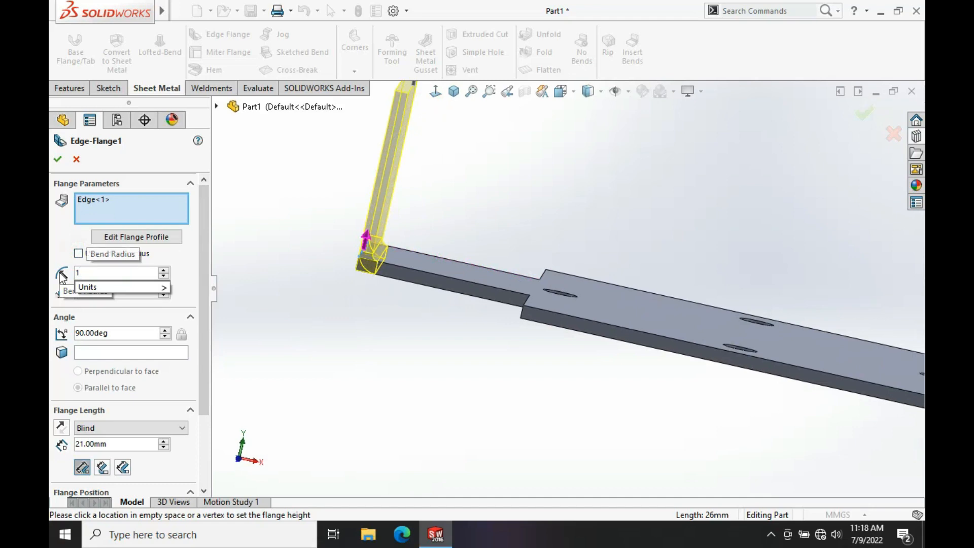
left_click(275, 264)
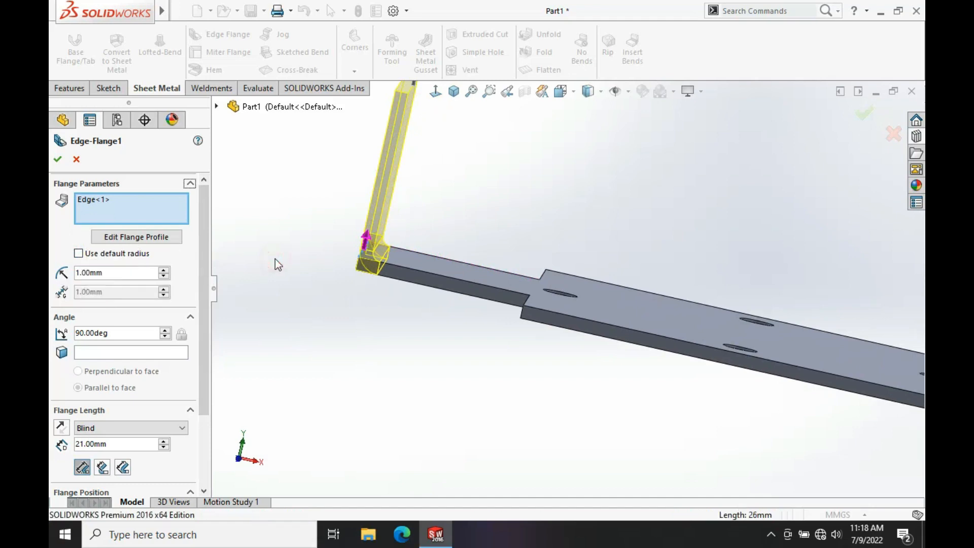
mouse_move(400, 251)
middle_mouse_down()
mouse_move(398, 226)
mouse_move(416, 232)
mouse_move(412, 240)
middle_mouse_up()
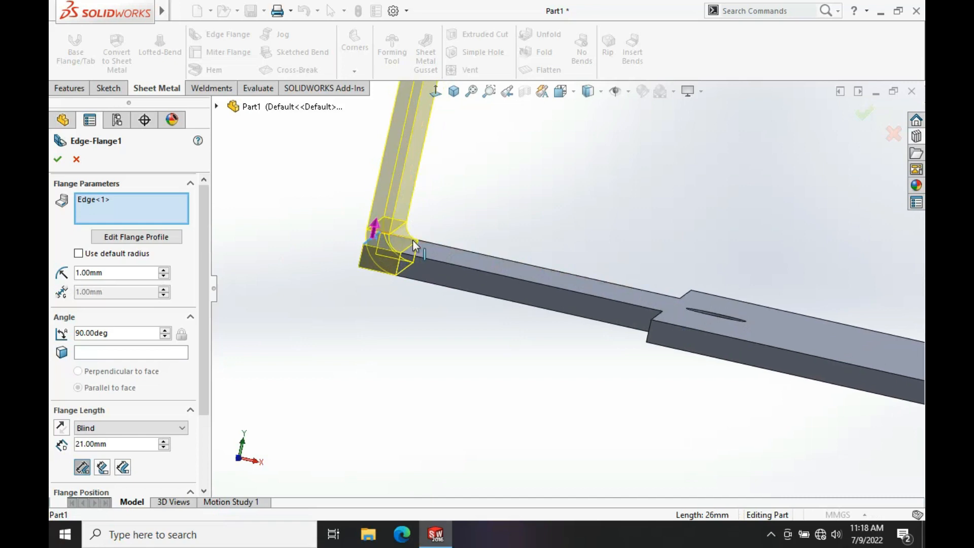
middle_click_drag(416, 338, 489, 283)
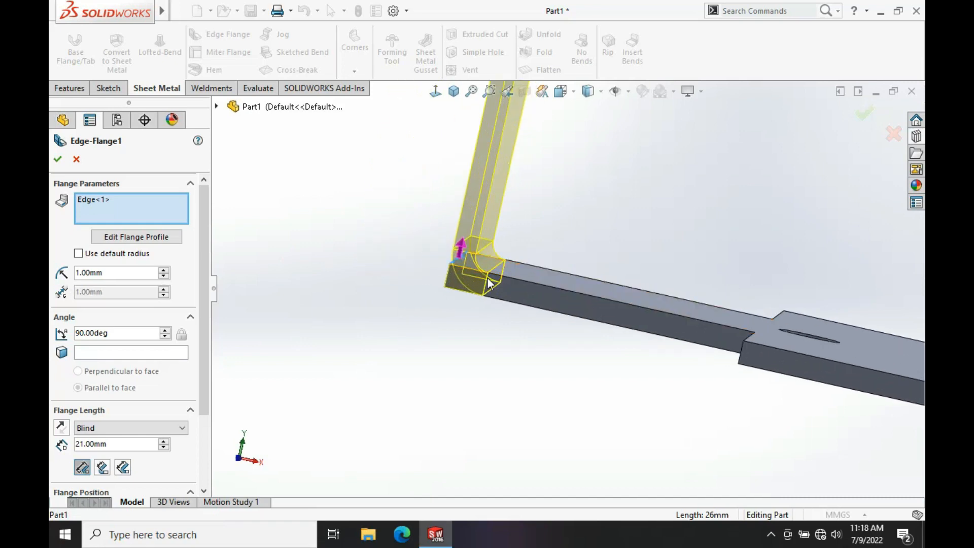
Step: Reverse the edge flange direction so it extends downward from the end of the plate's left arm
left_click(461, 249)
scroll(488, 371, "up", 3)
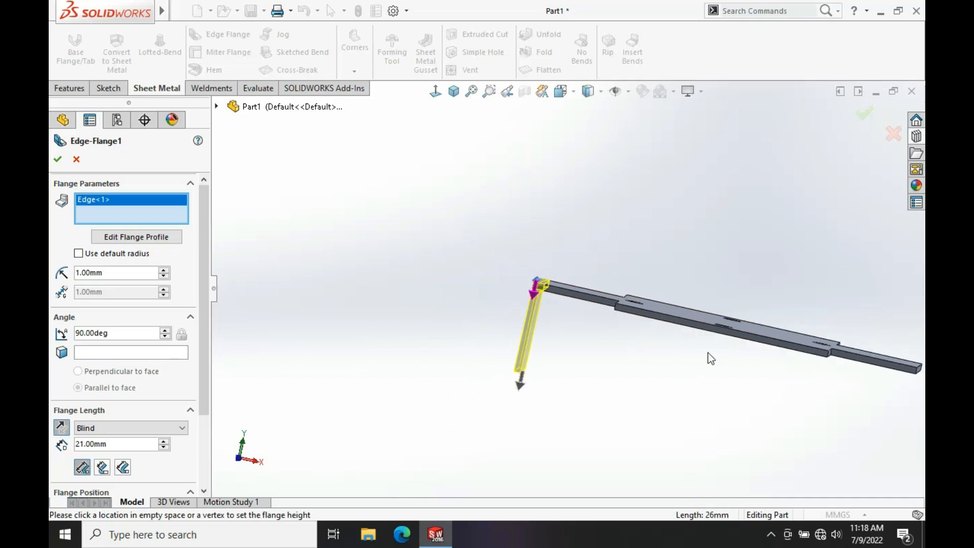
scroll(437, 306, "down", 3)
scroll(393, 275, "down", 2)
scroll(360, 346, "down", 2)
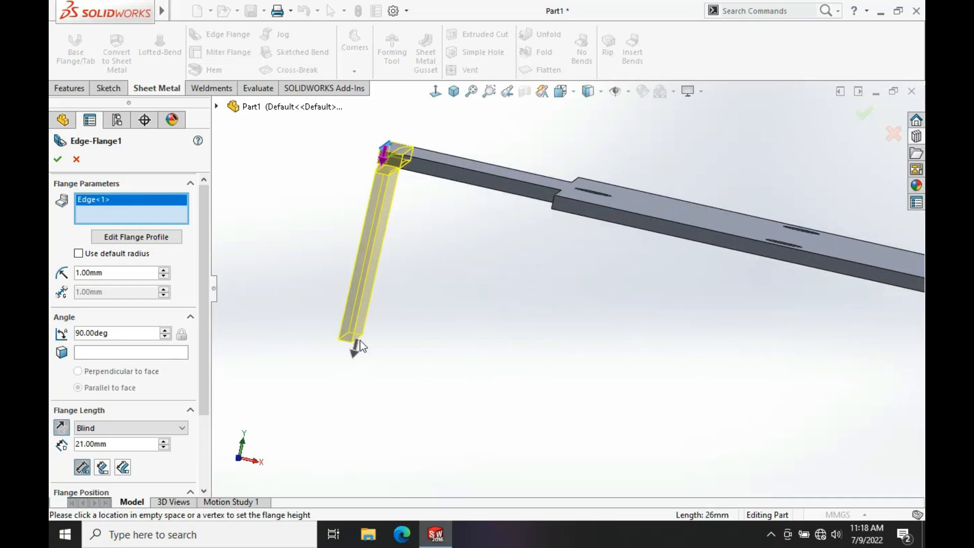
Step: Set the edge flange length to 32 mm
double_click(110, 446)
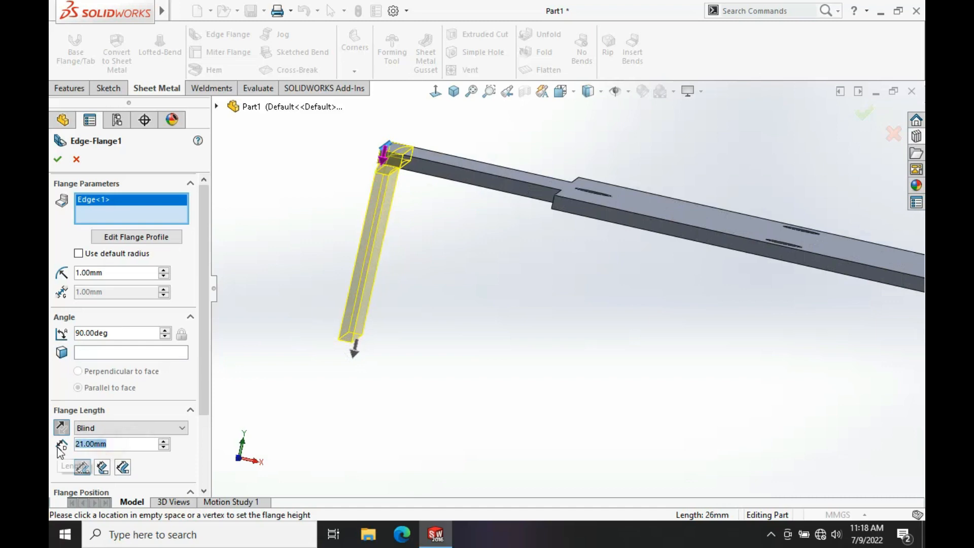
type("40")
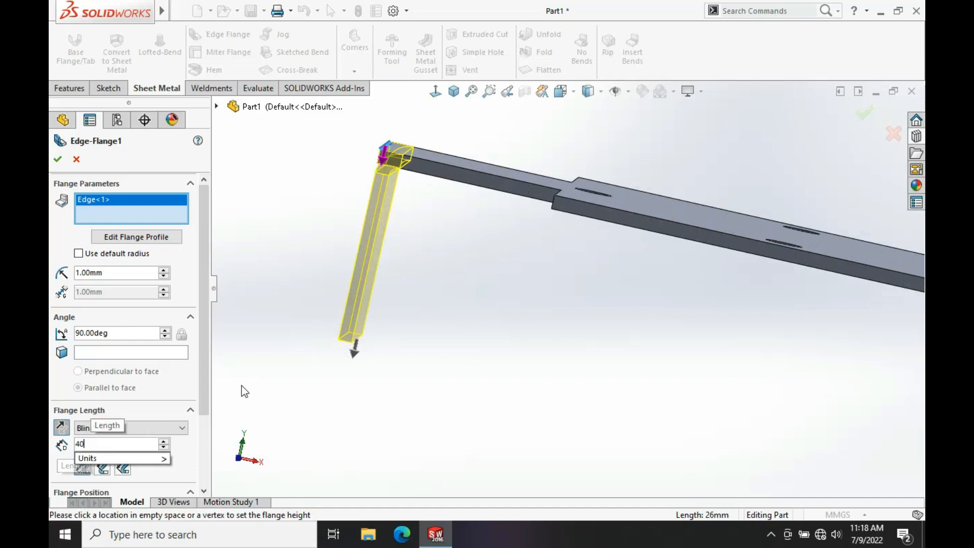
key("BackSpace")
key("BackSpace")
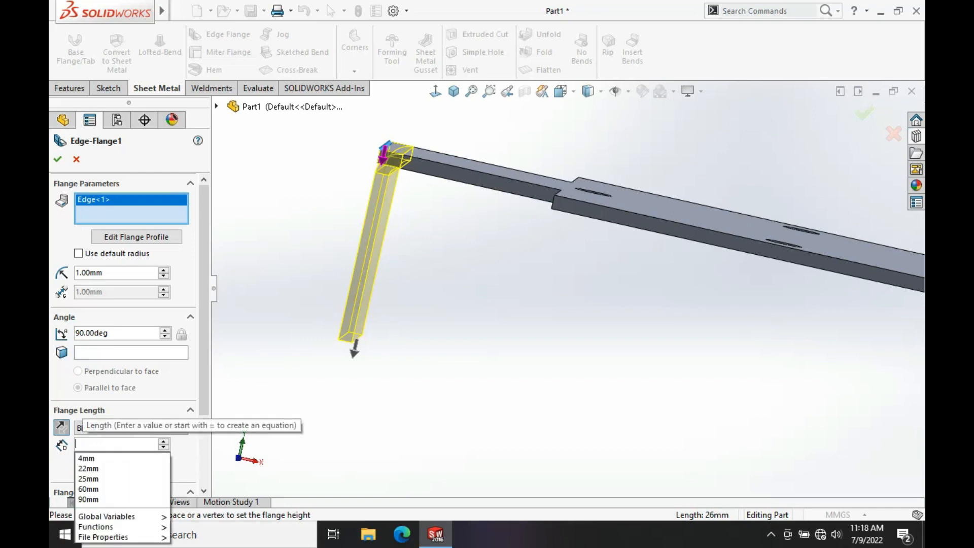
type("3")
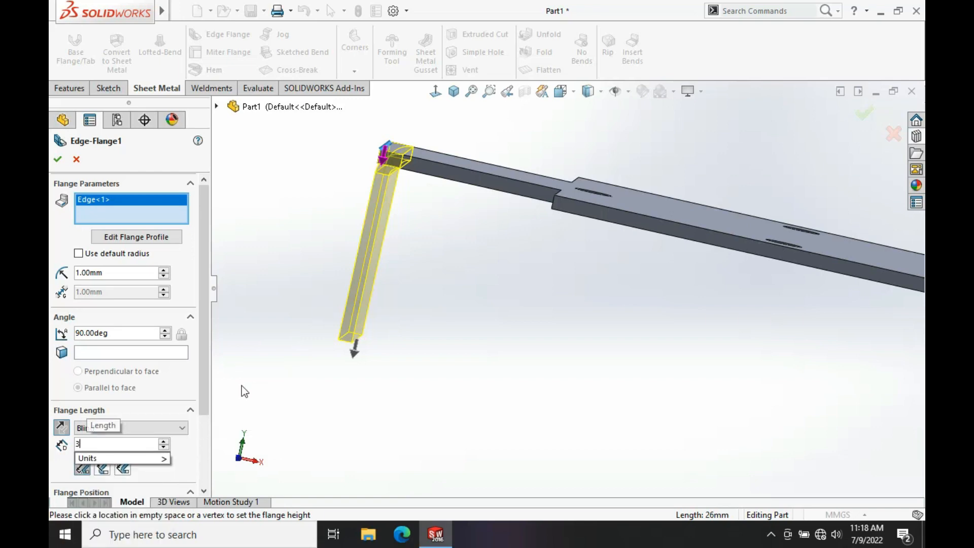
type("2")
key("Return")
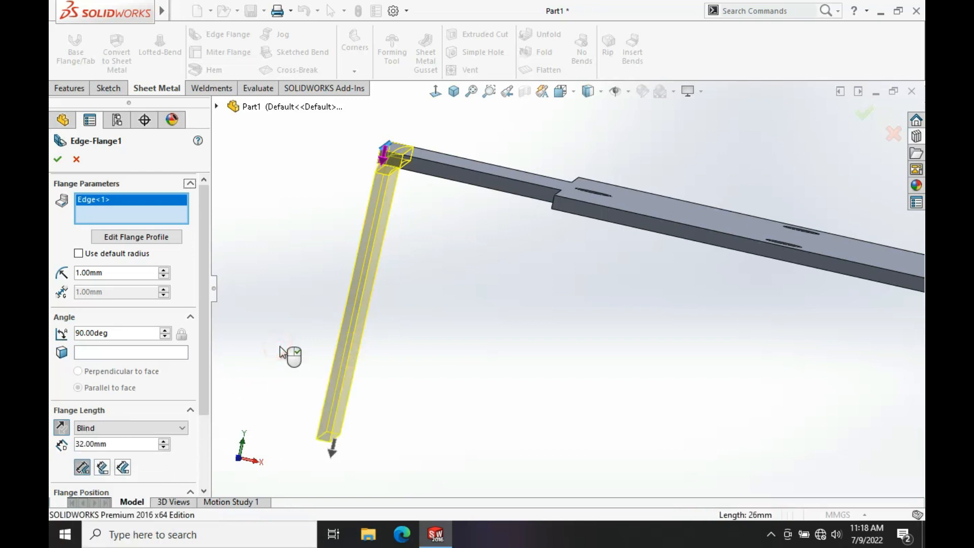
Step: Try the Material Outside, Bend Outside, Bend from Virtual Sharp and Material Inside flange positions, comparing the bend preview for each
scroll(555, 352, "up", 3)
scroll(587, 341, "up", 2)
scroll(571, 328, "down", 5)
mouse_move(572, 328)
middle_mouse_down()
mouse_move(553, 305)
mouse_move(529, 311)
mouse_move(576, 318)
middle_mouse_up()
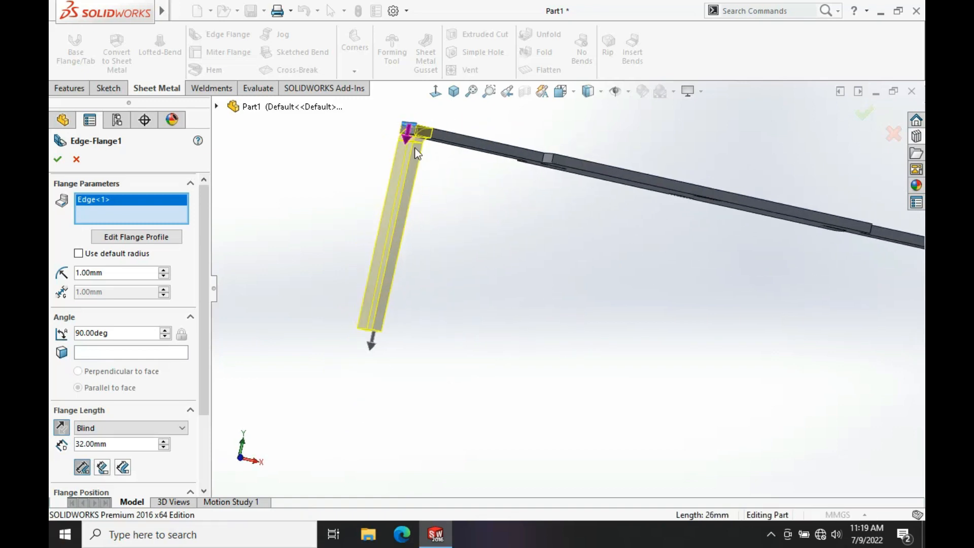
scroll(462, 191, "down", 3)
middle_click_drag(532, 233, 525, 232)
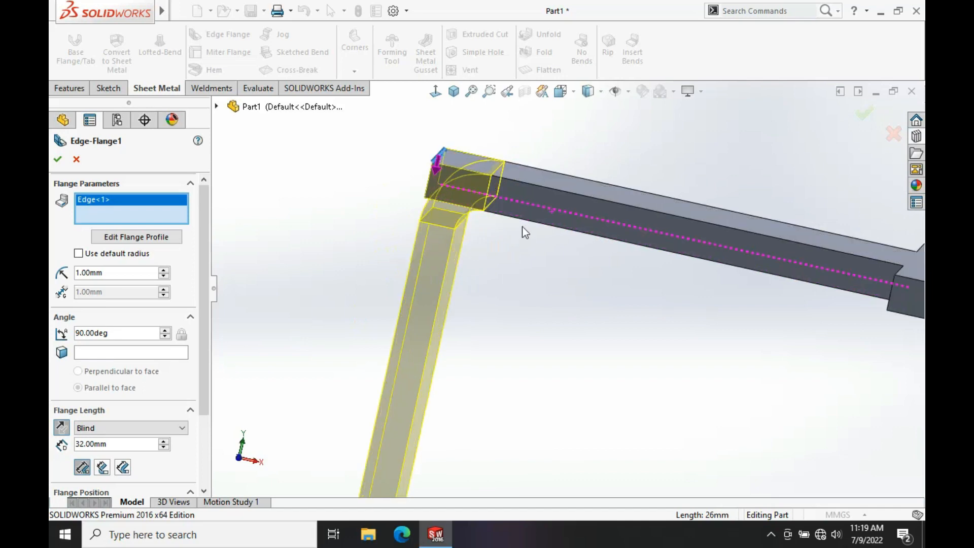
scroll(107, 421, "down", 3)
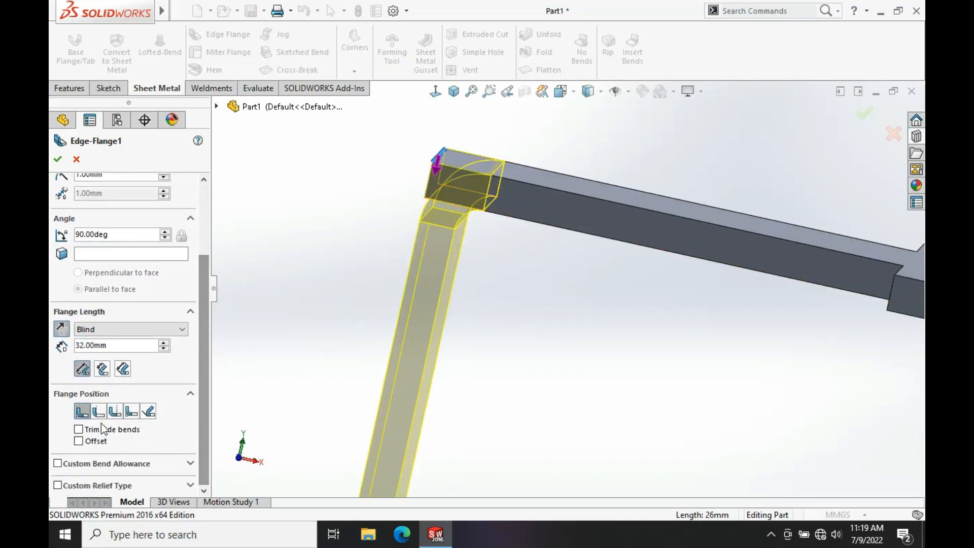
left_click(101, 413)
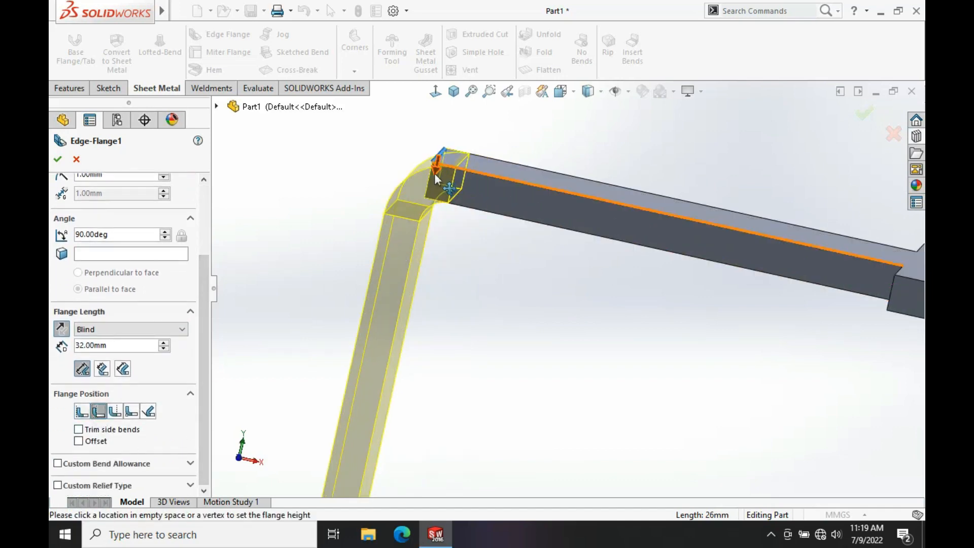
left_click(116, 412)
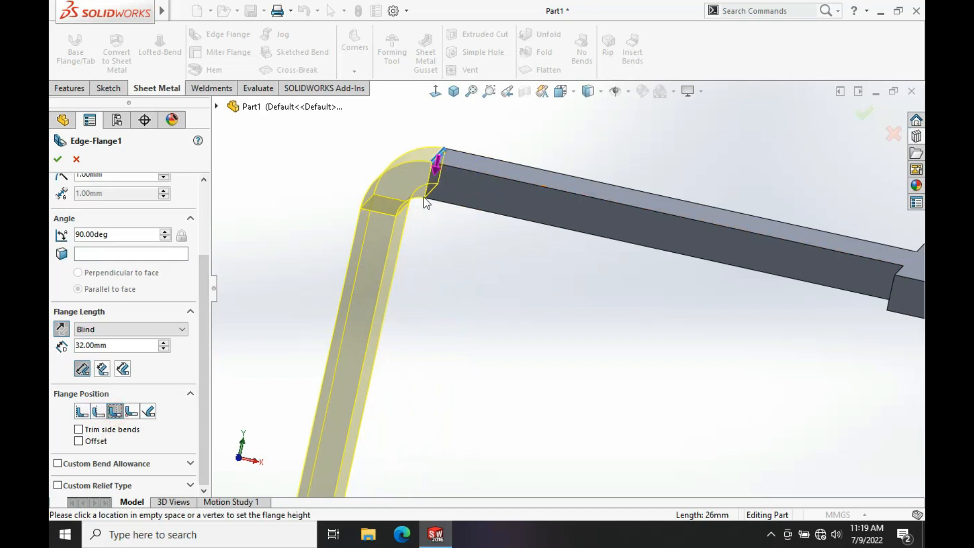
left_click(132, 411)
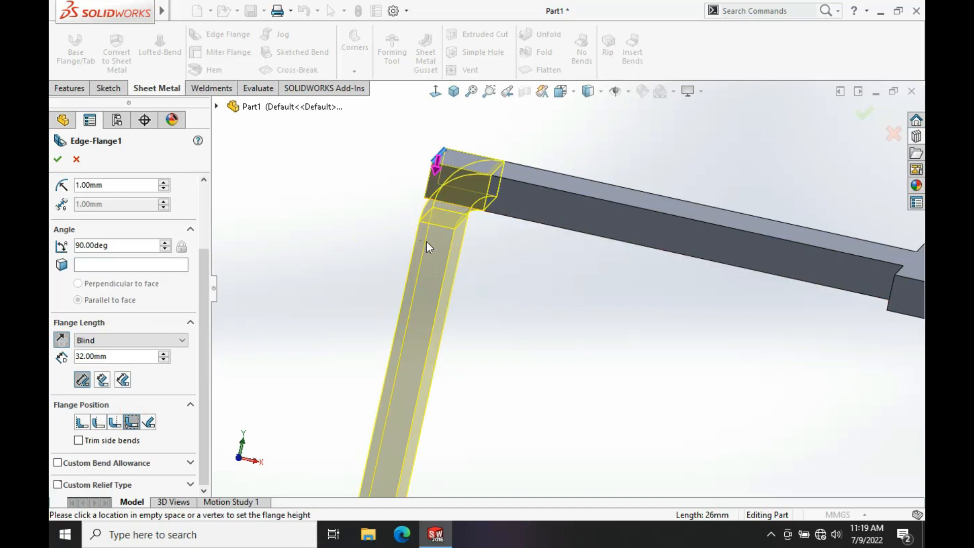
middle_click_drag(506, 260, 506, 255)
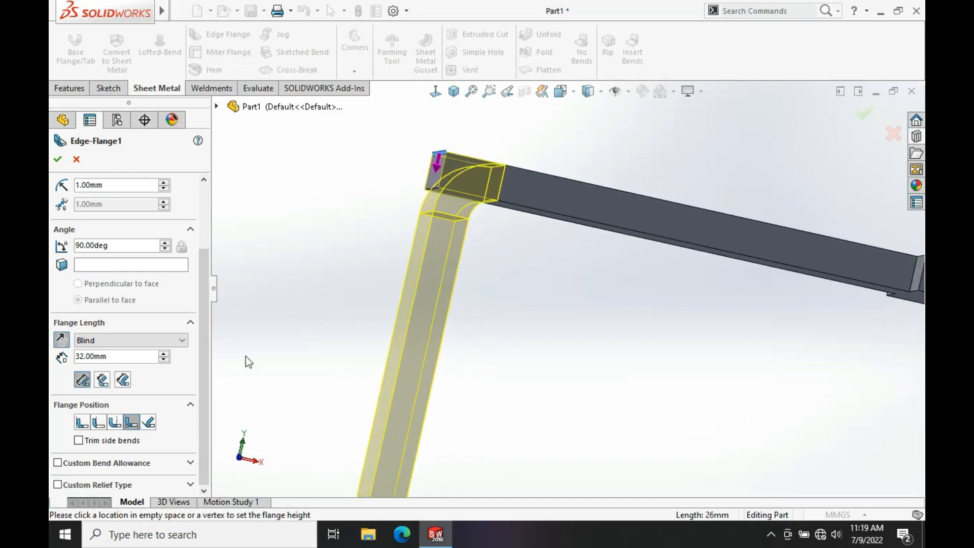
left_click(83, 422)
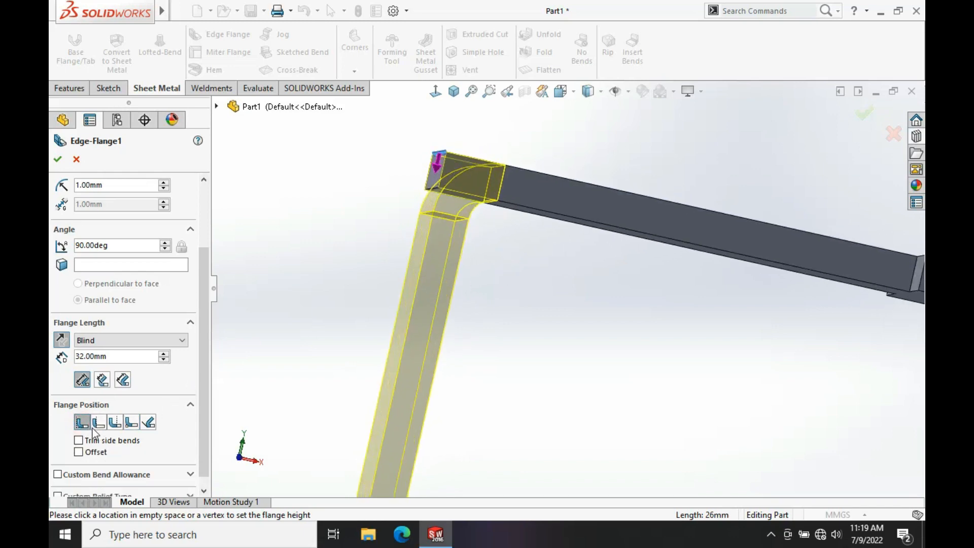
Step: Set the flange position to Material Outside and add the lower end edge of the opposite arm to the edge flange
left_click(98, 424)
middle_click_drag(420, 302, 420, 304)
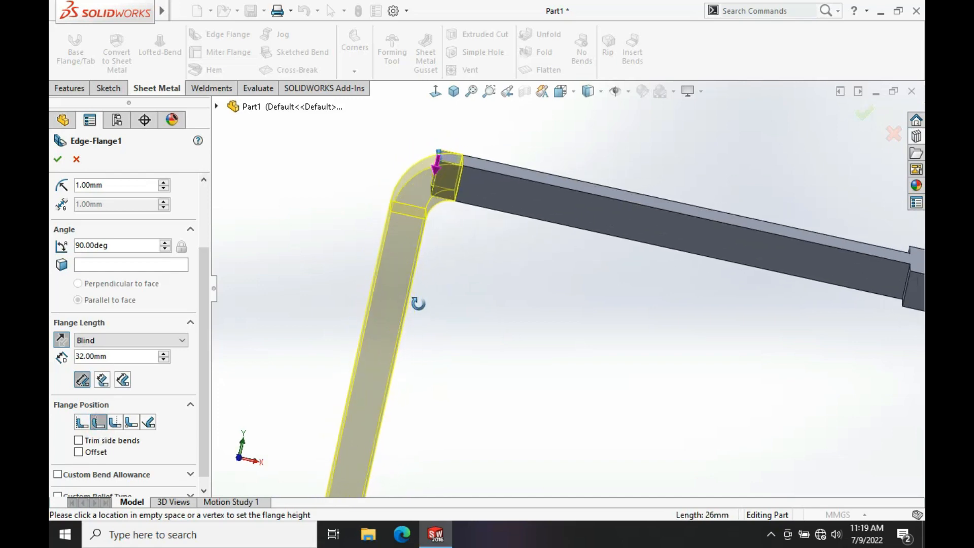
scroll(420, 307, "down", 5)
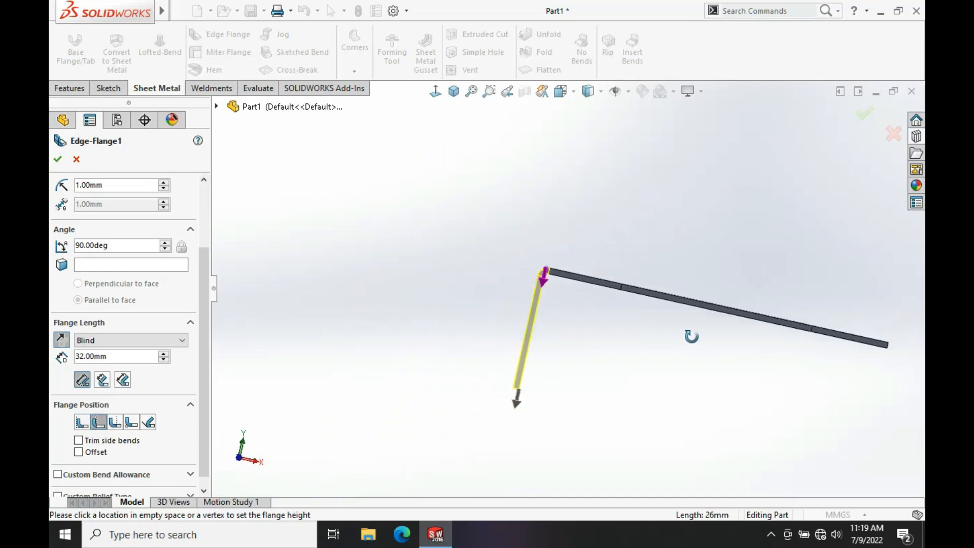
middle_click_drag(691, 336, 837, 346)
scroll(767, 336, "up", 5)
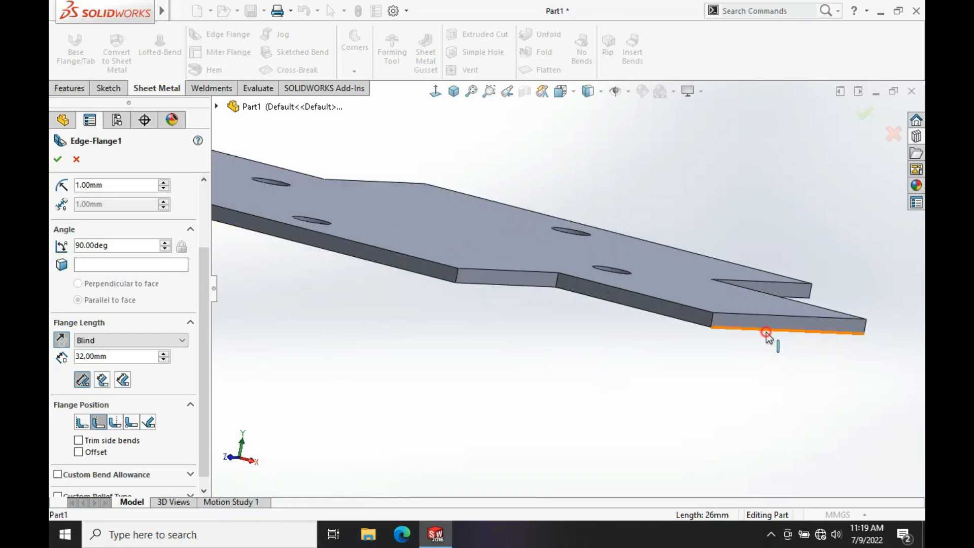
left_click(768, 336)
scroll(662, 396, "down", 5)
middle_click_drag(604, 390, 493, 345)
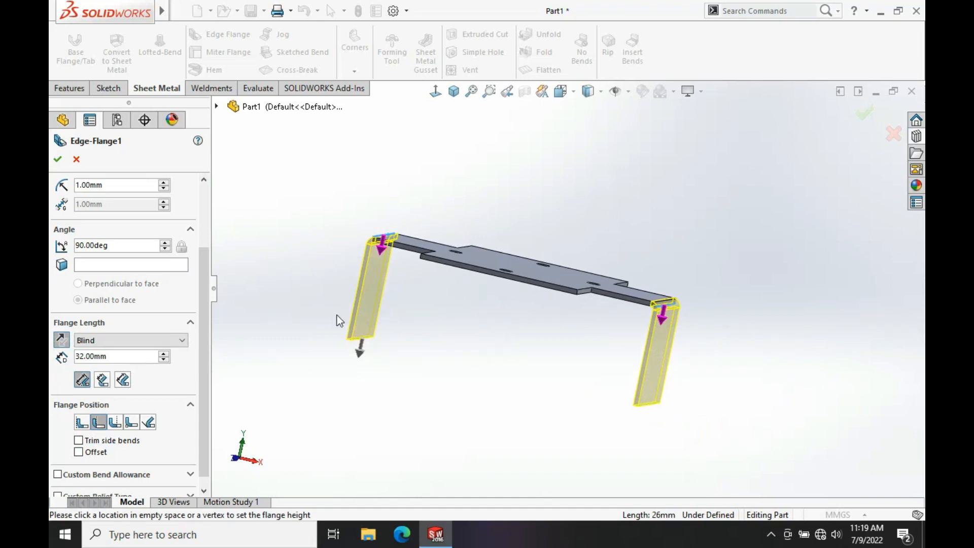
Step: Review the flange settings and create the 32 mm edge flanges on both opposite arms
scroll(206, 345, "down", 1)
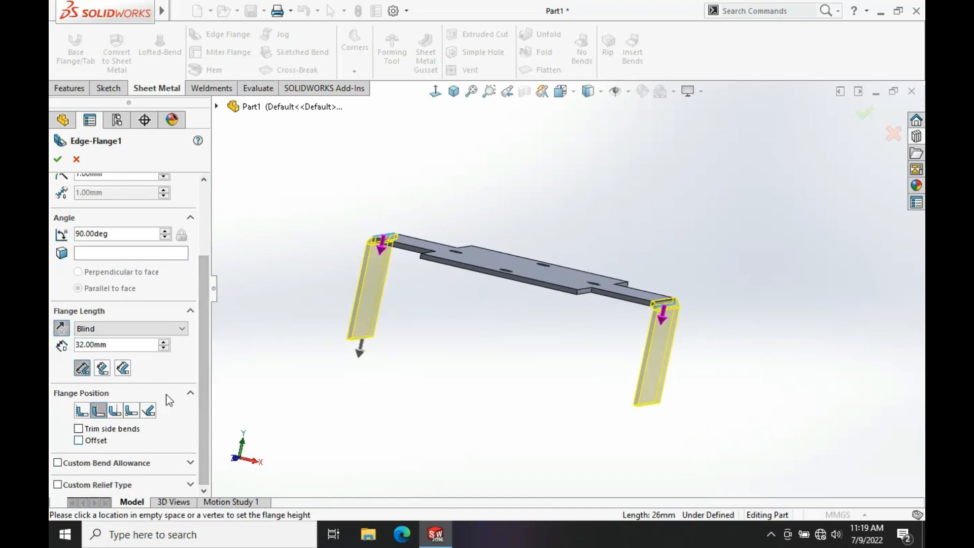
left_click_drag(208, 324, 215, 250)
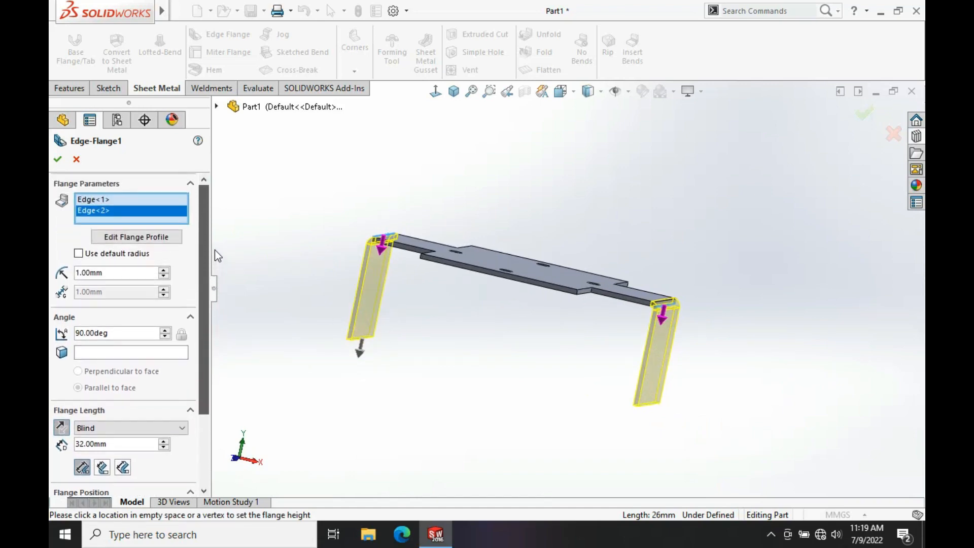
left_click(59, 160)
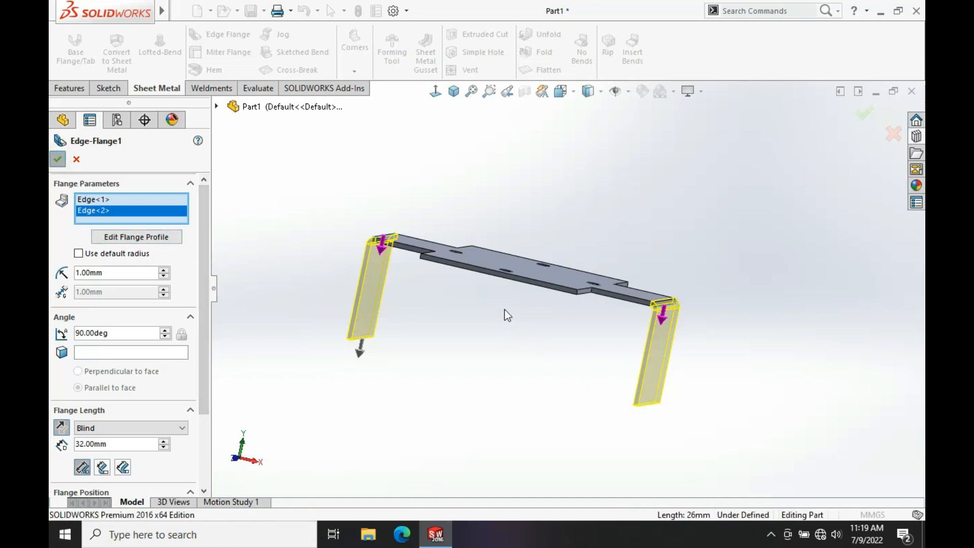
Step: Start another Edge Flange on the lower edge of the front 50 mm side, extending it upward about 37 mm at 90 degrees
middle_click_drag(497, 326, 483, 374)
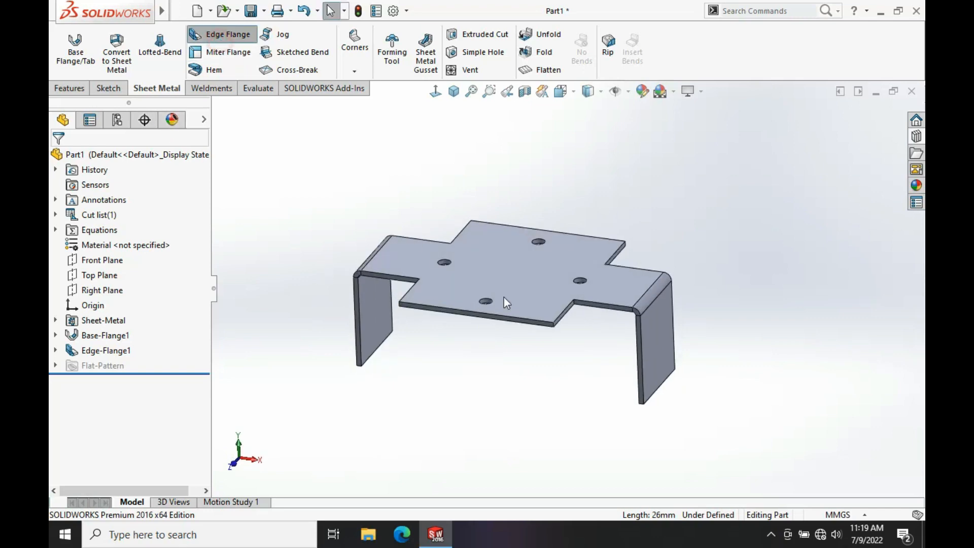
middle_click_drag(481, 352, 471, 278)
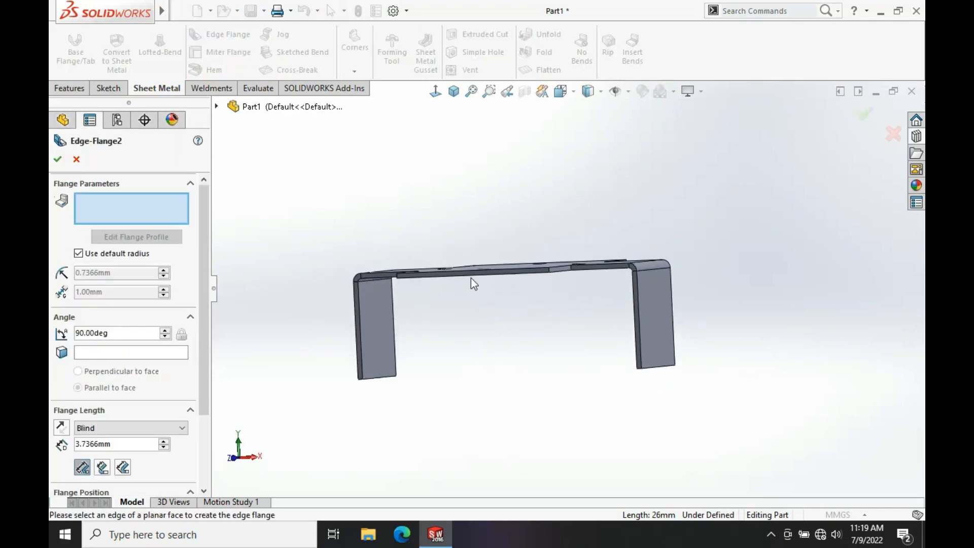
left_click(471, 278)
middle_click_drag(540, 290, 446, 325)
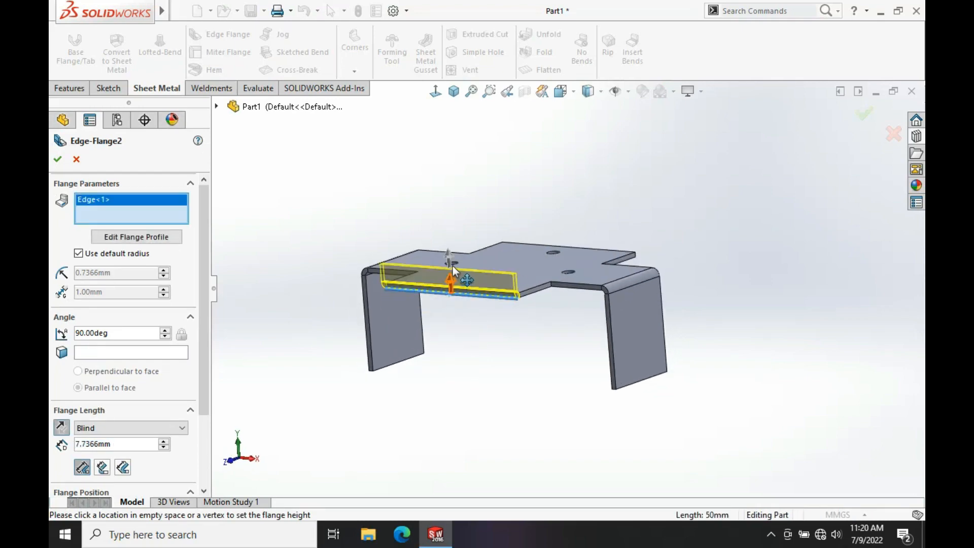
left_click(461, 209)
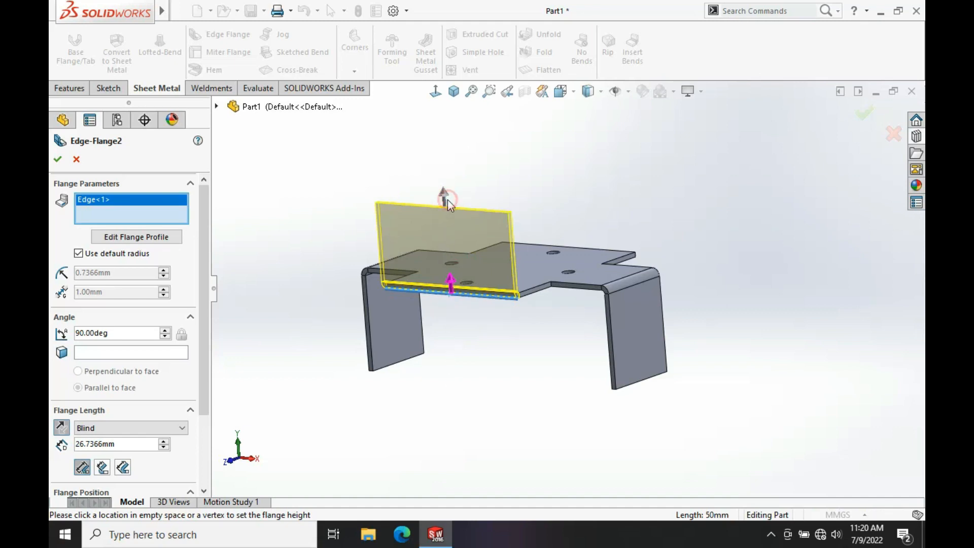
left_click_drag(448, 200, 442, 175)
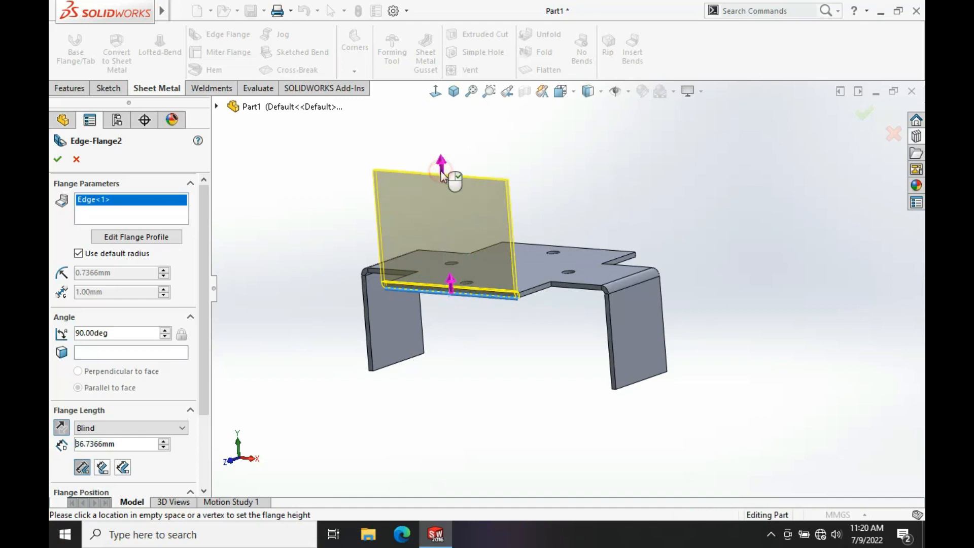
Step: Reverse the new flange to point downward and add the matching edge on the rear side of the plate
left_click(452, 280)
middle_click_drag(557, 325, 363, 367)
left_click(590, 255)
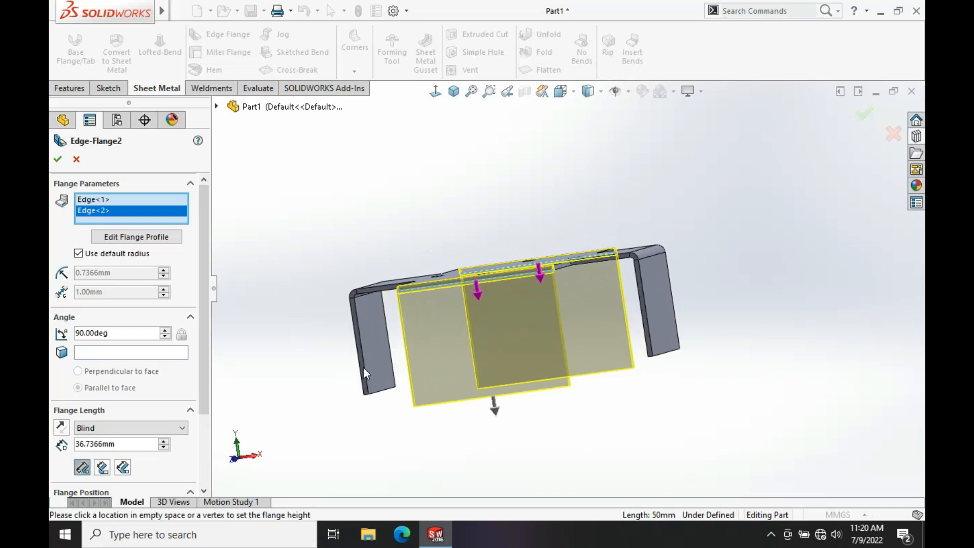
Step: Set the length of the front and rear flanges to 45 mm
double_click(76, 446)
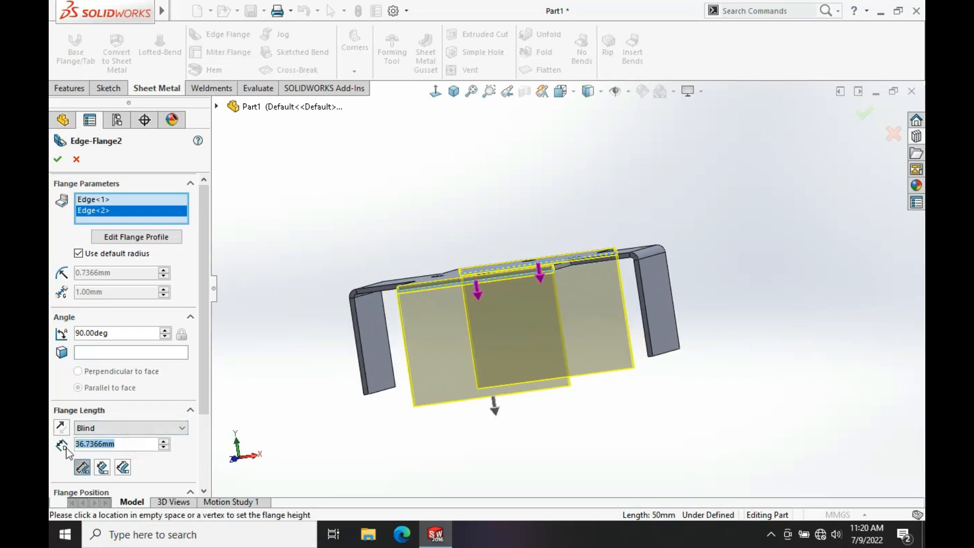
type("45")
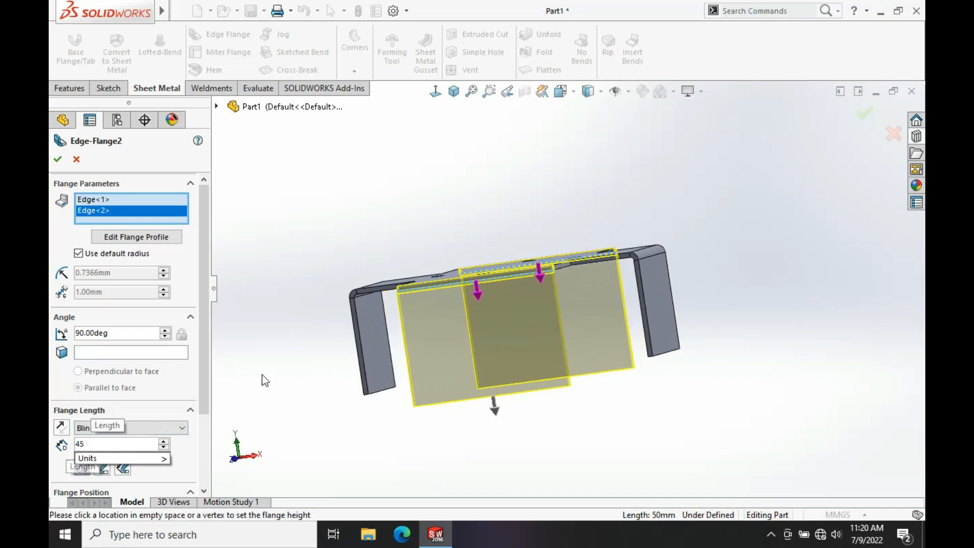
key("Return")
Step: Override the default bend radius of the front and rear flanges with 1 mm and inspect the bend preview
mouse_move(503, 390)
middle_mouse_down()
mouse_move(546, 413)
mouse_move(515, 396)
middle_mouse_up()
scroll(535, 319, "down", 4)
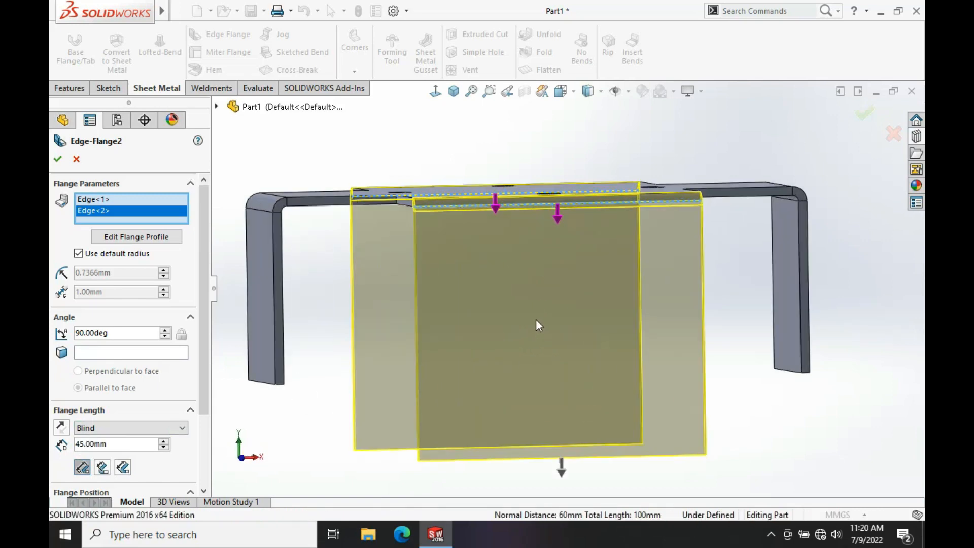
middle_click_drag(536, 319, 629, 324)
scroll(640, 231, "down", 5)
middle_click_drag(640, 231, 615, 263)
middle_click_drag(620, 192, 607, 250)
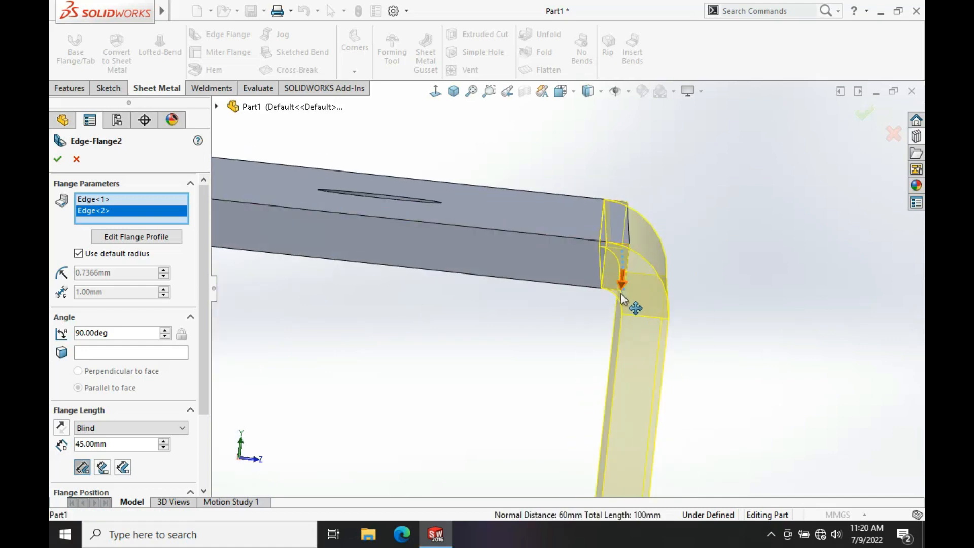
mouse_move(202, 384)
left_mouse_down()
mouse_move(199, 455)
mouse_move(198, 379)
left_mouse_up()
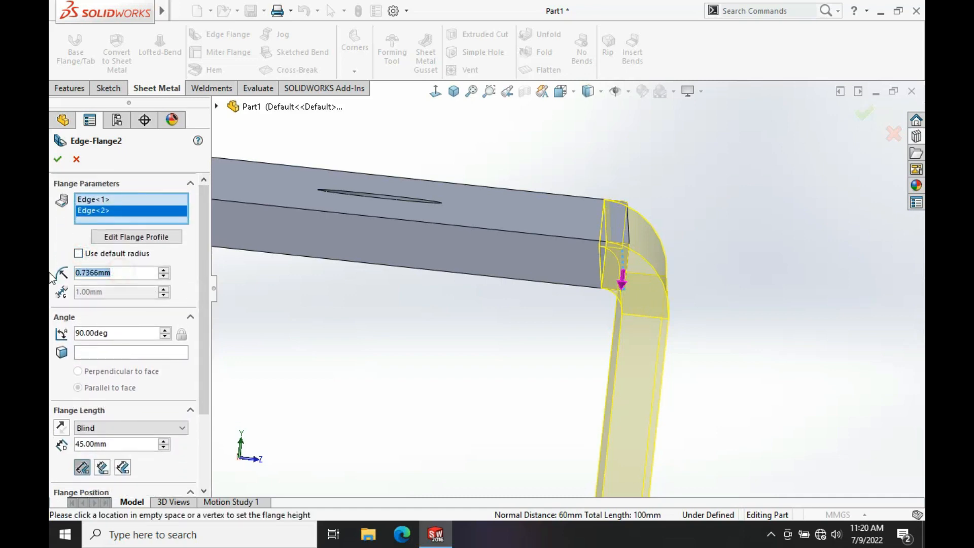
type("1.00mm")
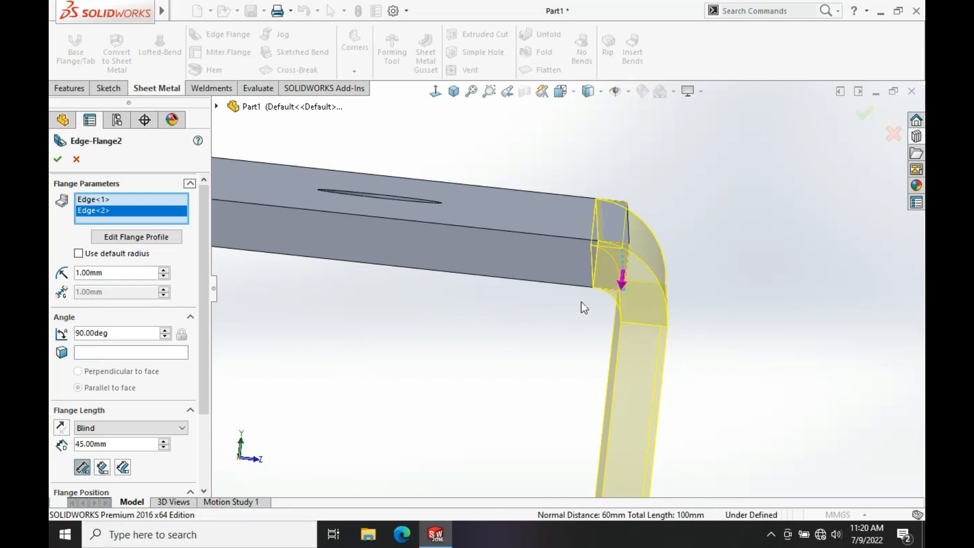
middle_click_drag(583, 307, 501, 367)
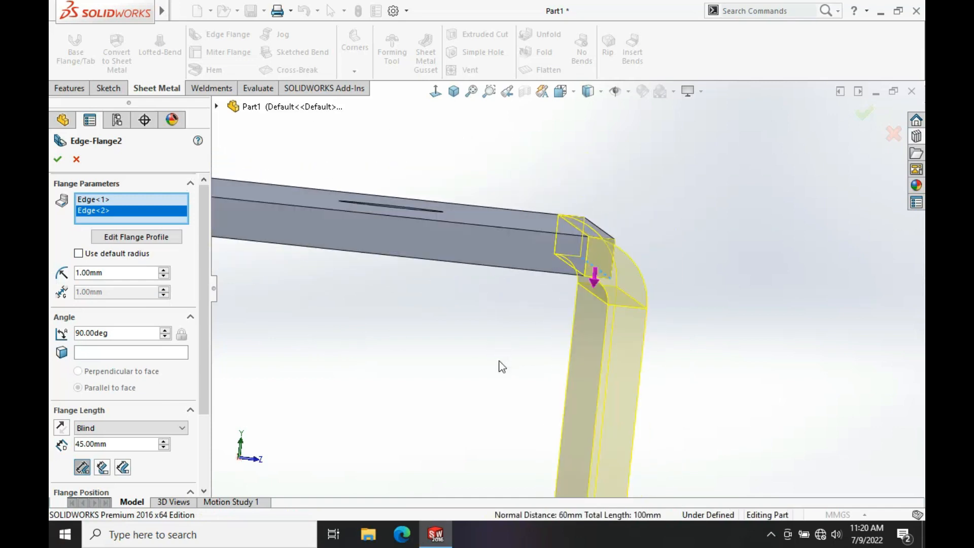
Step: Accept the 45 mm front and rear edge flanges and view the bent bracket in isometric orientation
left_click(58, 162)
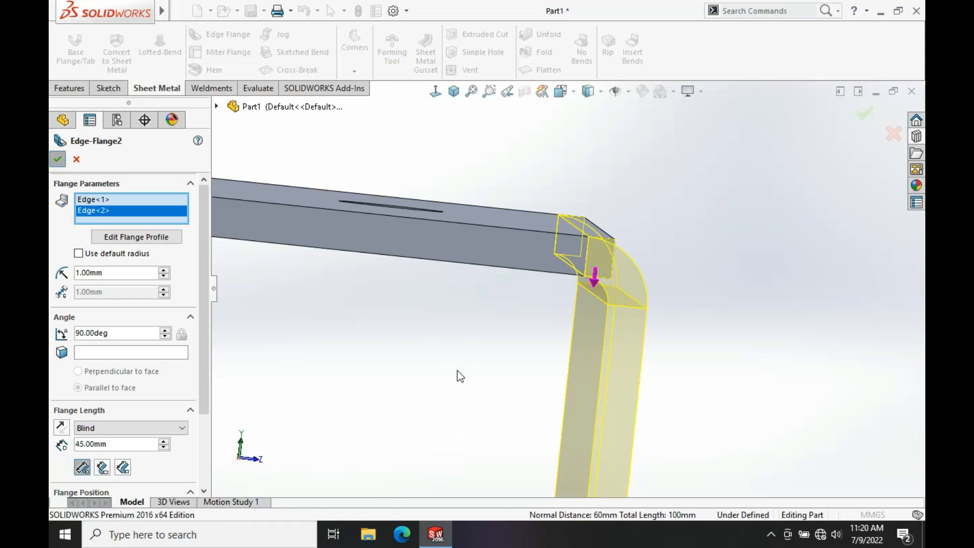
scroll(430, 352, "up", 6)
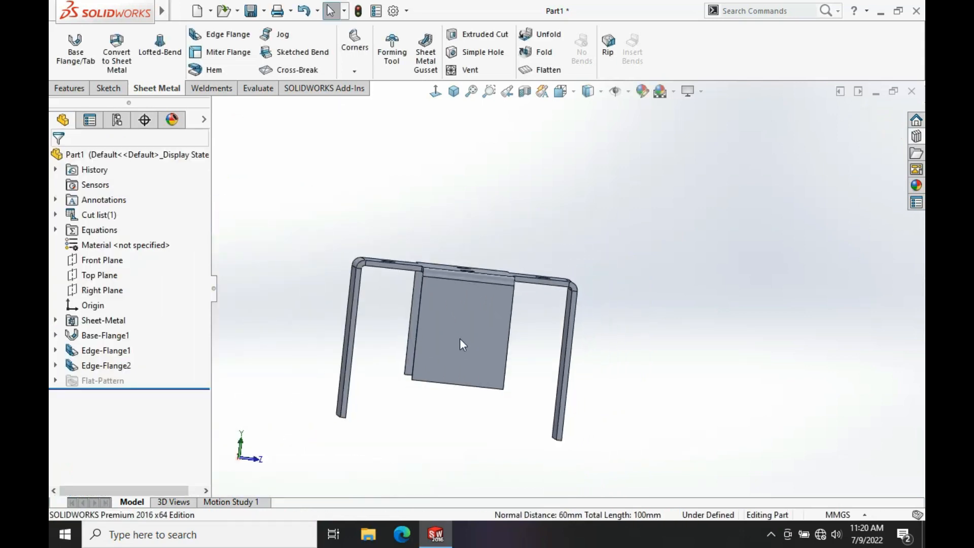
mouse_move(460, 339)
middle_mouse_down()
mouse_move(495, 342)
mouse_move(507, 413)
mouse_move(441, 332)
mouse_move(408, 336)
mouse_move(400, 326)
mouse_move(450, 297)
mouse_move(447, 214)
mouse_move(441, 352)
mouse_move(463, 352)
mouse_move(367, 320)
mouse_move(448, 333)
middle_mouse_up()
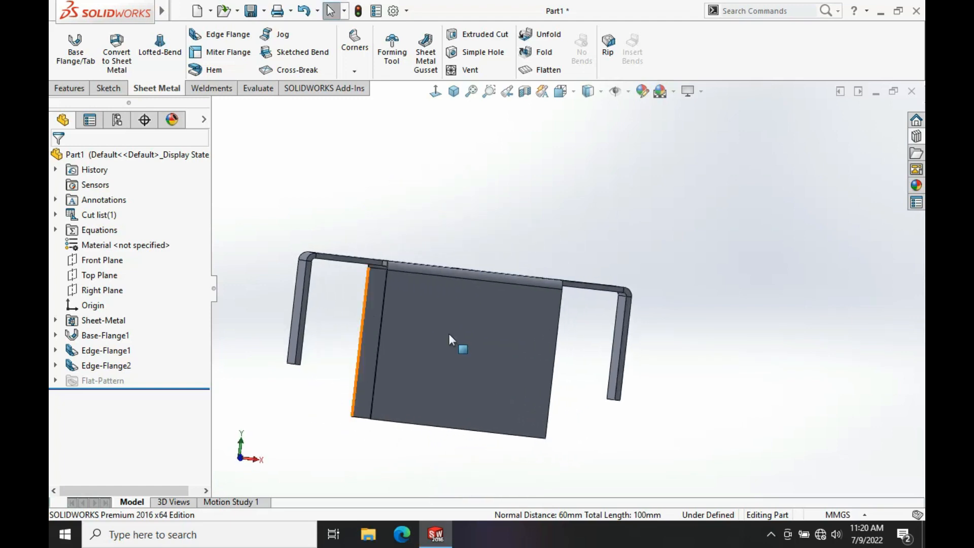
left_click(452, 89)
Step: Start a sketch on the outer face of the front 45 mm flange and view it face-on
left_click(477, 345)
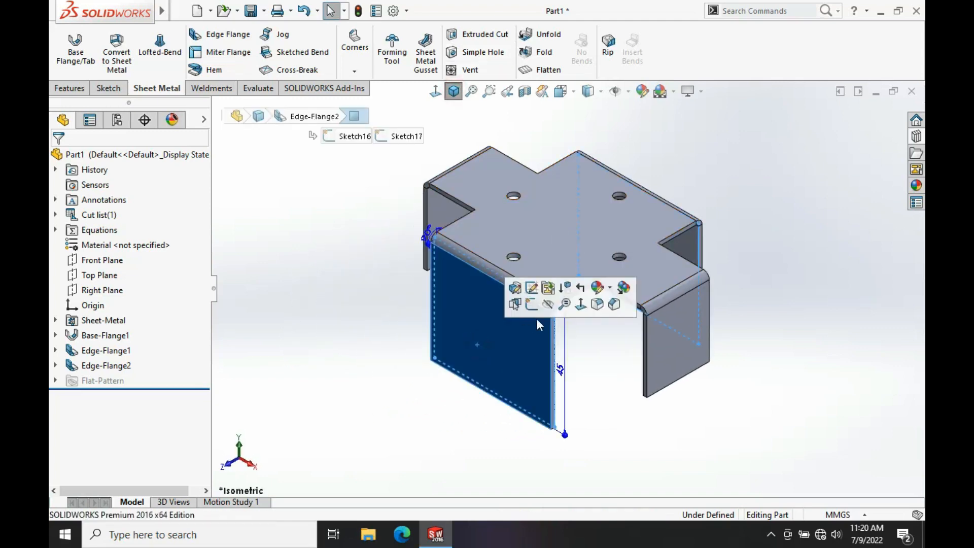
left_click(528, 310)
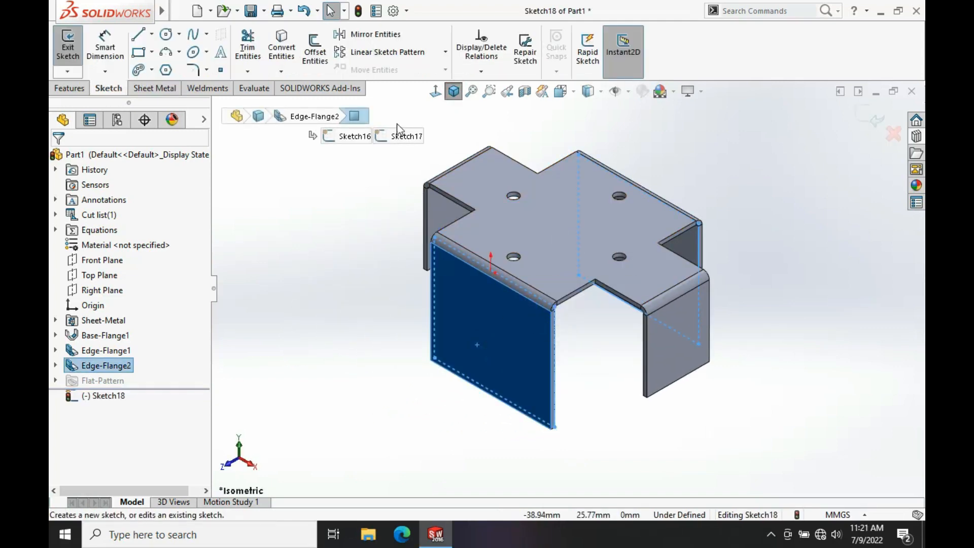
left_click(436, 91)
Step: Draw a vertical centerline from the origin down to the midpoint of the front flange's lower edge
key("s")
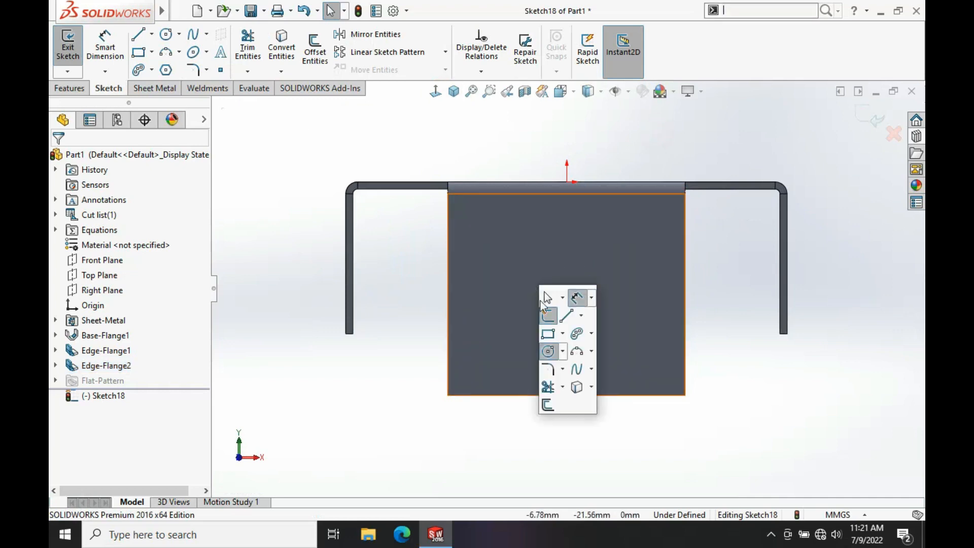
left_click(581, 315)
left_click(581, 350)
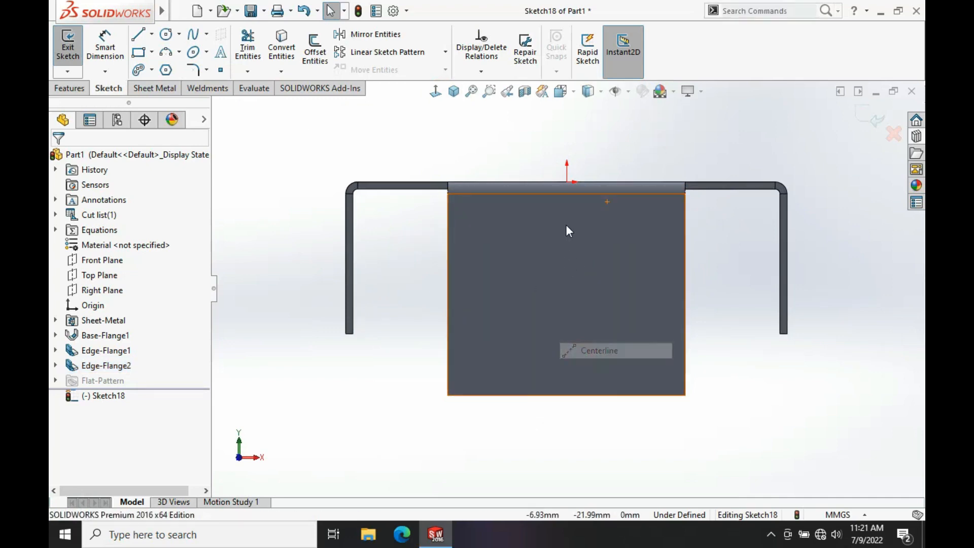
left_click(567, 182)
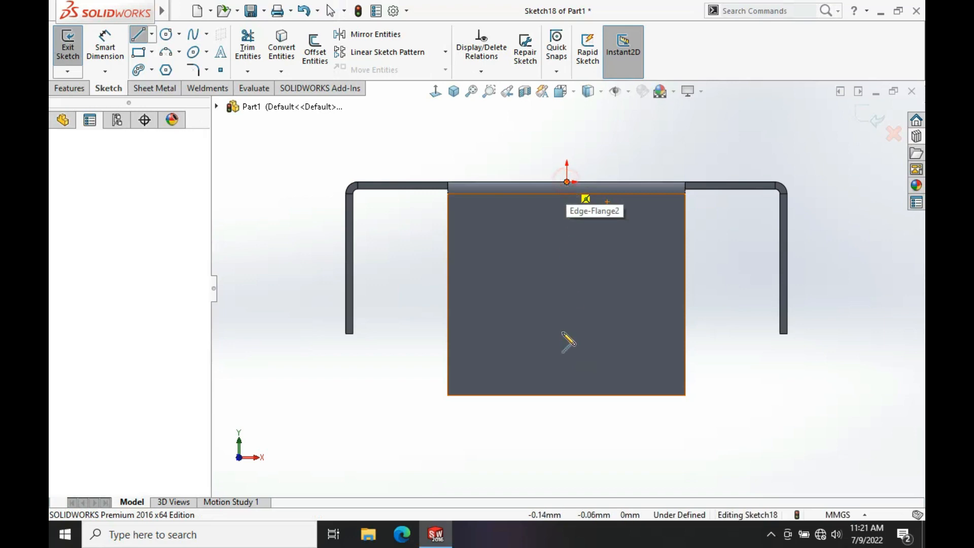
left_click(566, 395)
key("Escape")
key("Escape")
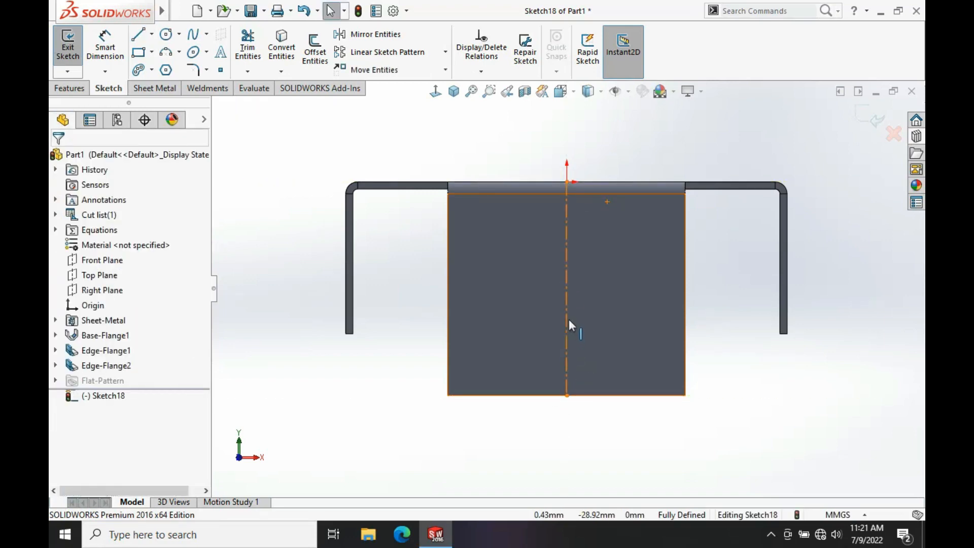
left_click(566, 297)
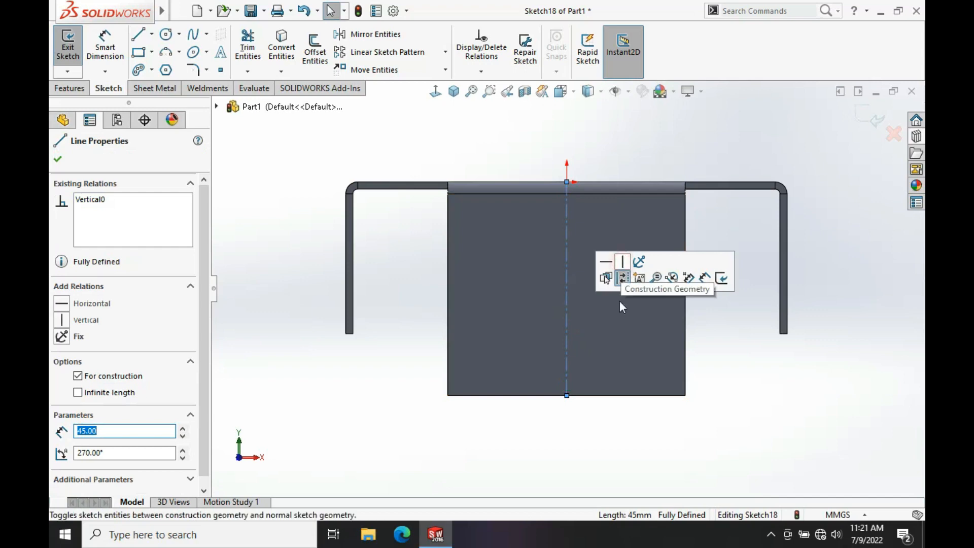
left_click(610, 440)
Step: Sketch a circle of about 2.5 mm radius near the lower right corner of the front flange face
key("s")
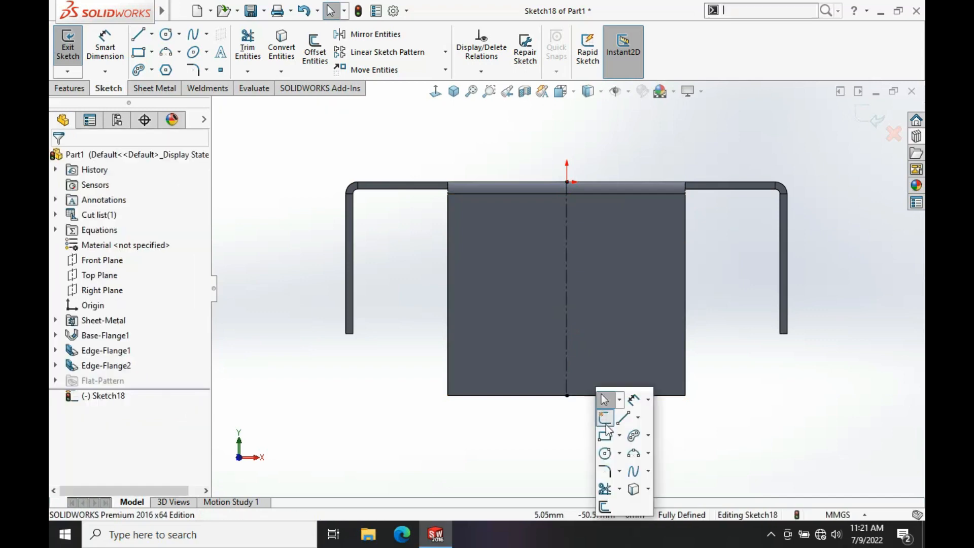
left_click(605, 453)
left_click(638, 368)
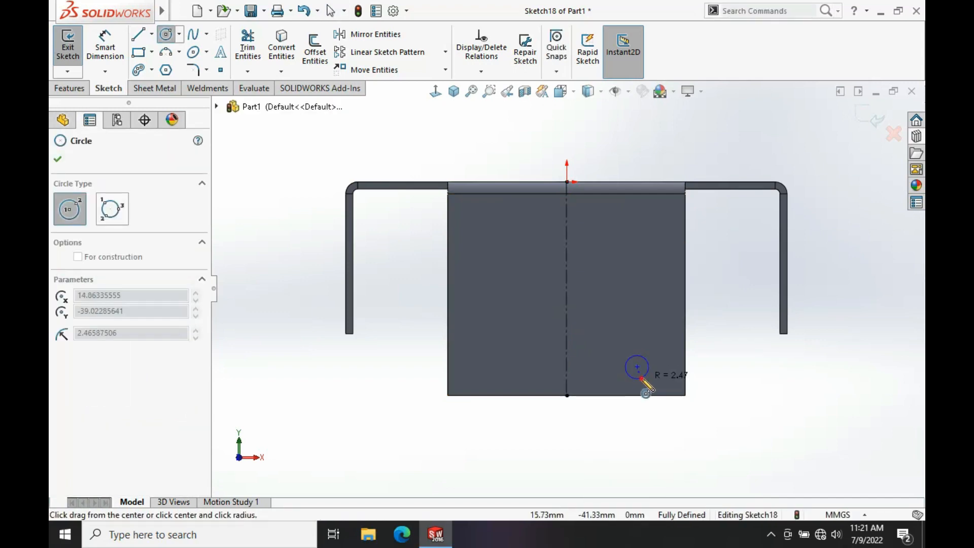
left_click(641, 378)
Step: Dimension the circle's diameter as 4 mm
key("s")
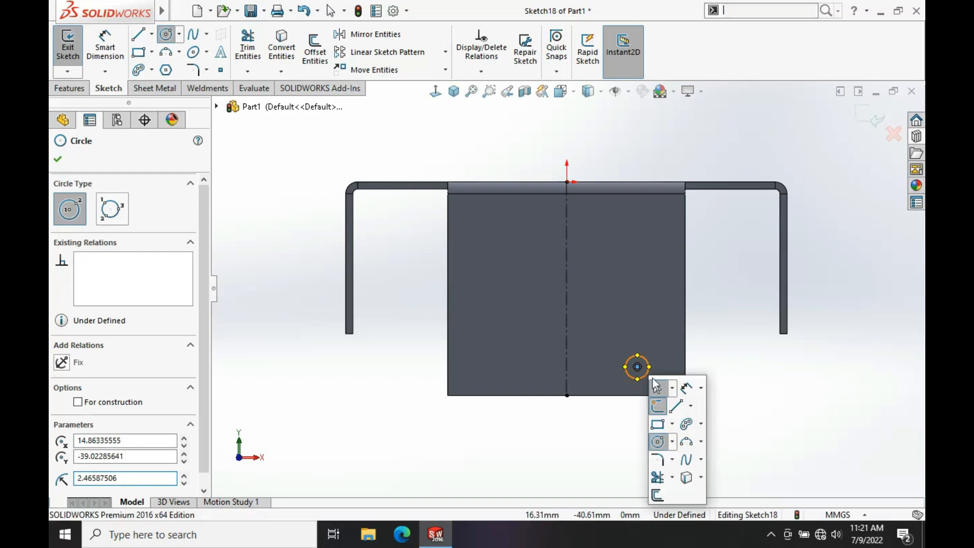
left_click(684, 389)
left_click(646, 360)
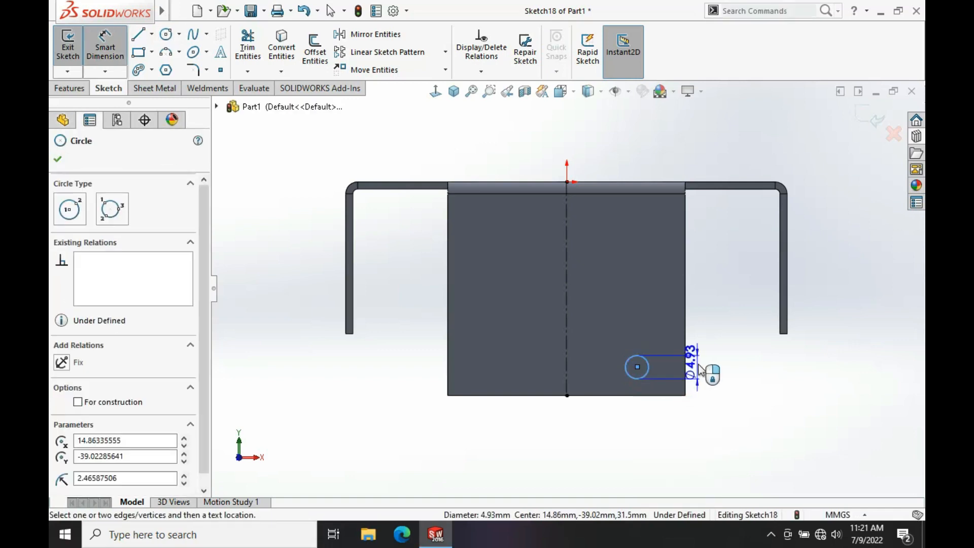
left_click(704, 369)
type("4")
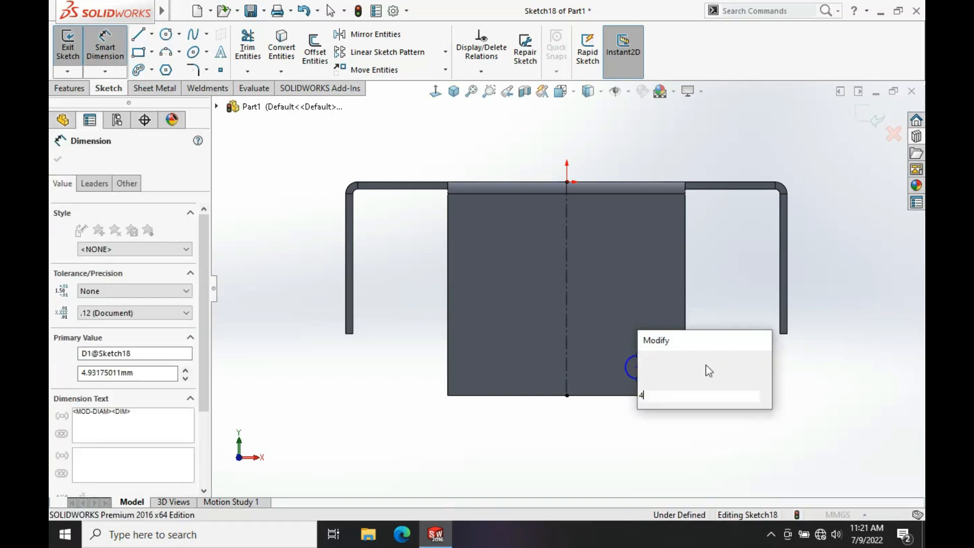
key("Return")
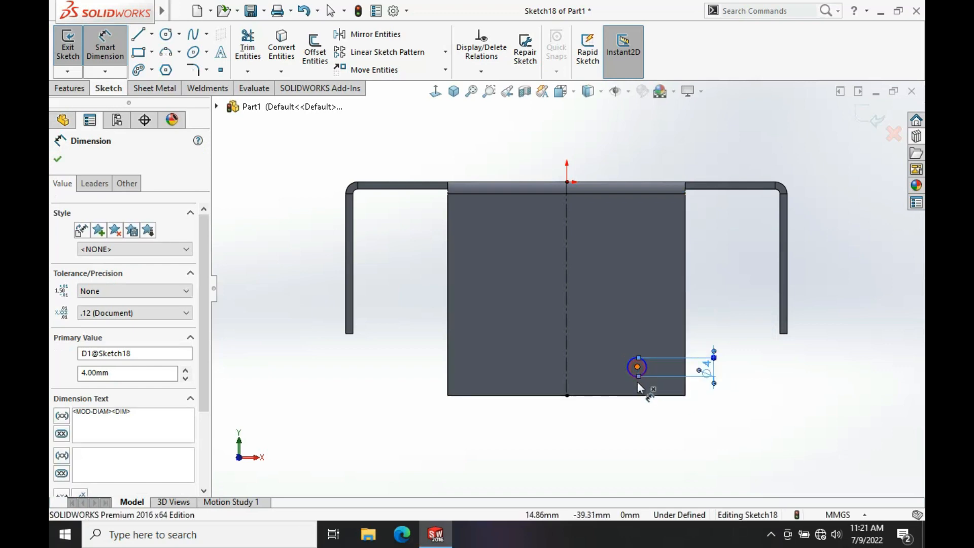
Step: Dimension the circle's centre 5 mm above the front flange's lower edge
left_click(636, 366)
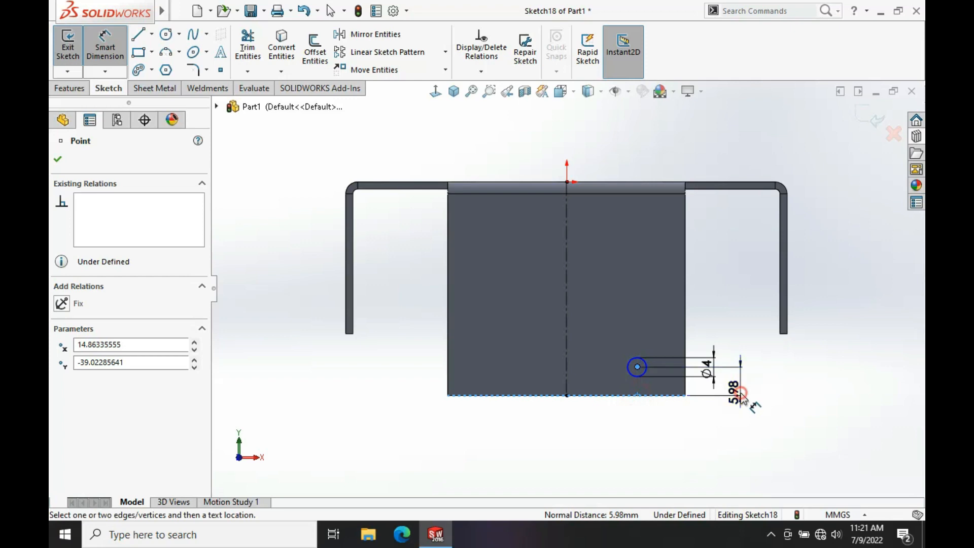
left_click(740, 393)
key("Return")
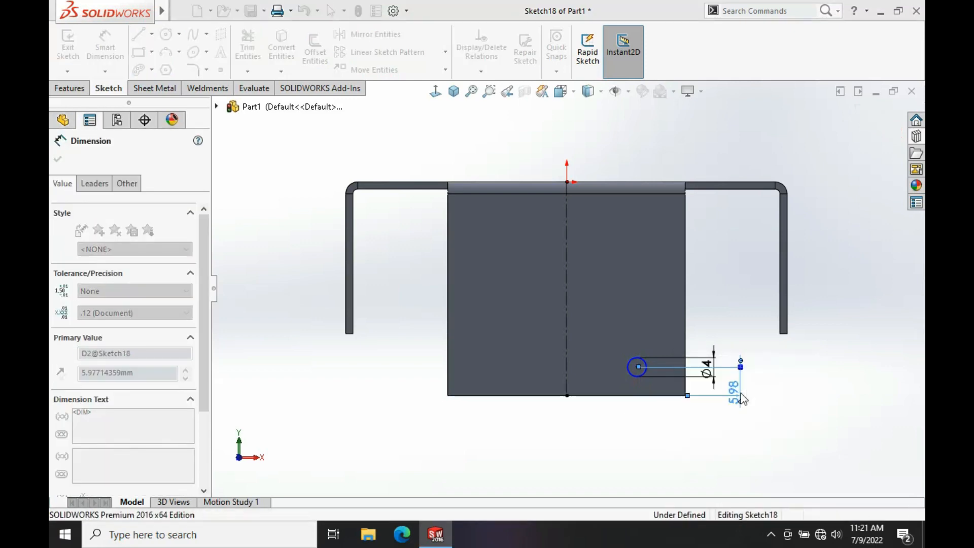
scroll(661, 380, "down", 4)
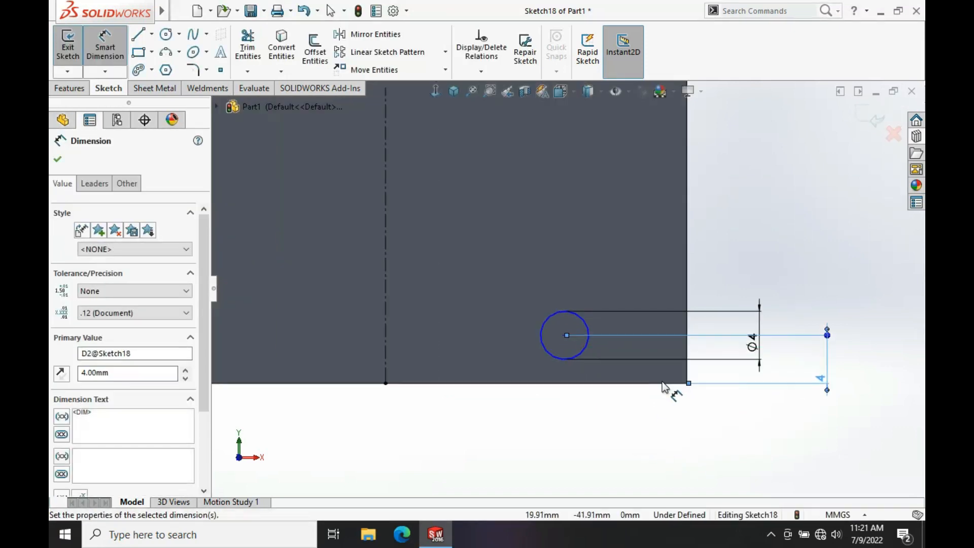
left_click(824, 391)
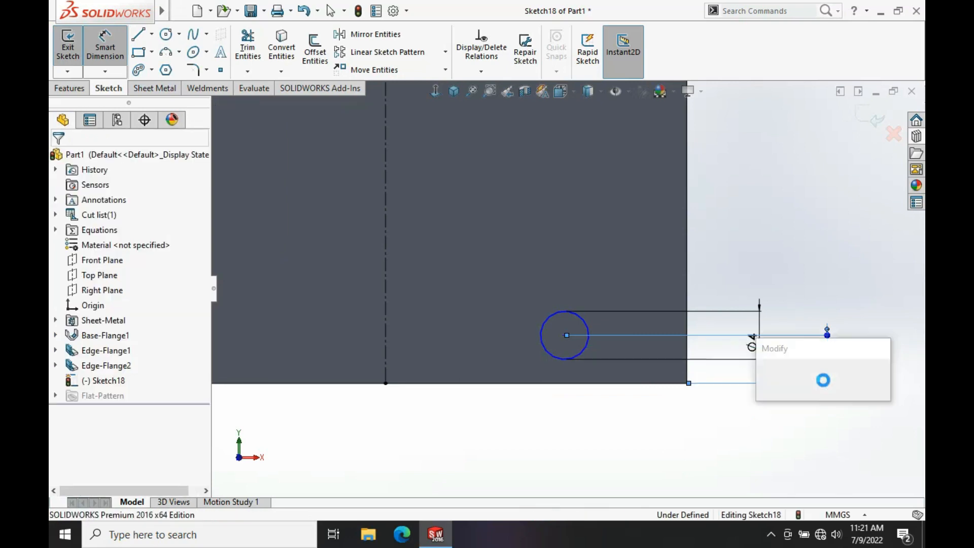
type("5")
key("Return")
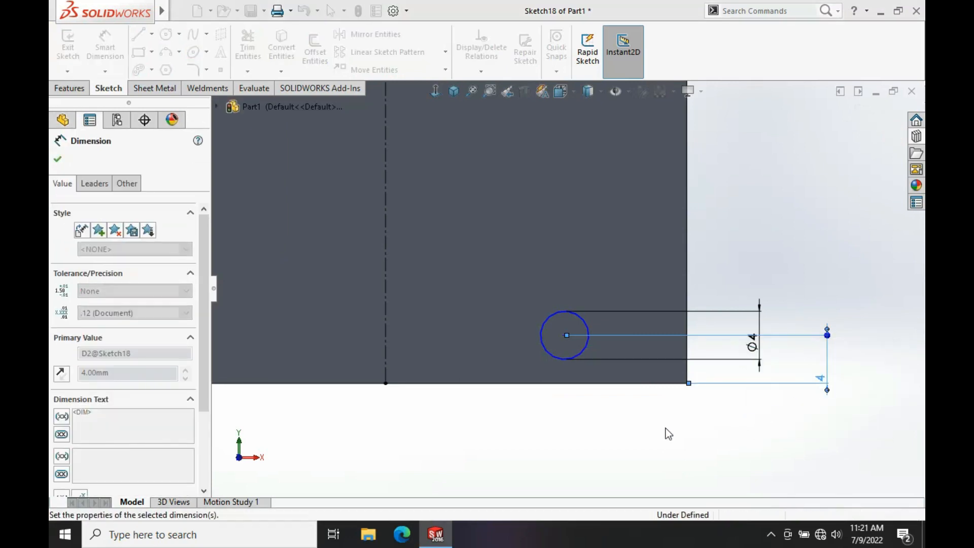
Step: Add a doubled dimension of 32 mm from the circle's centre across the vertical centerline
scroll(573, 437, "up", 1)
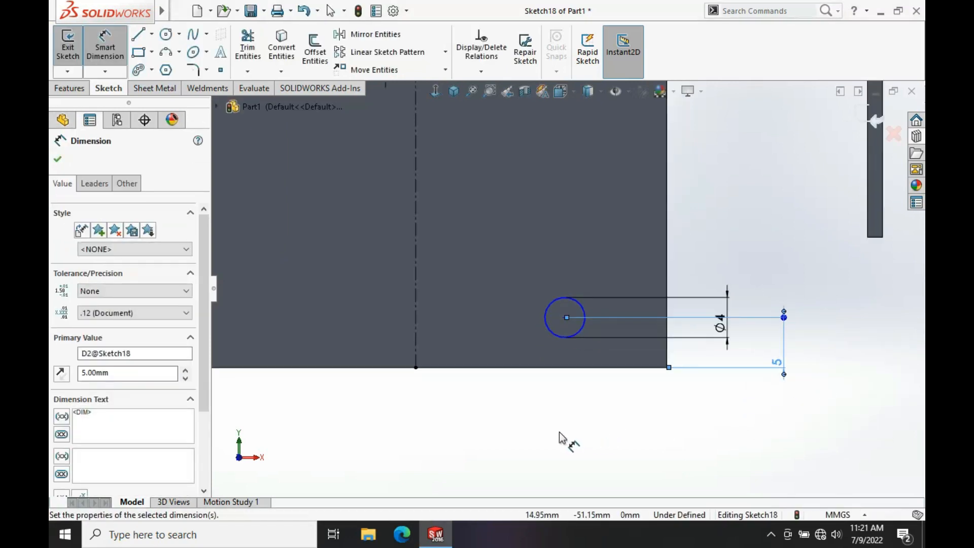
left_click(566, 319)
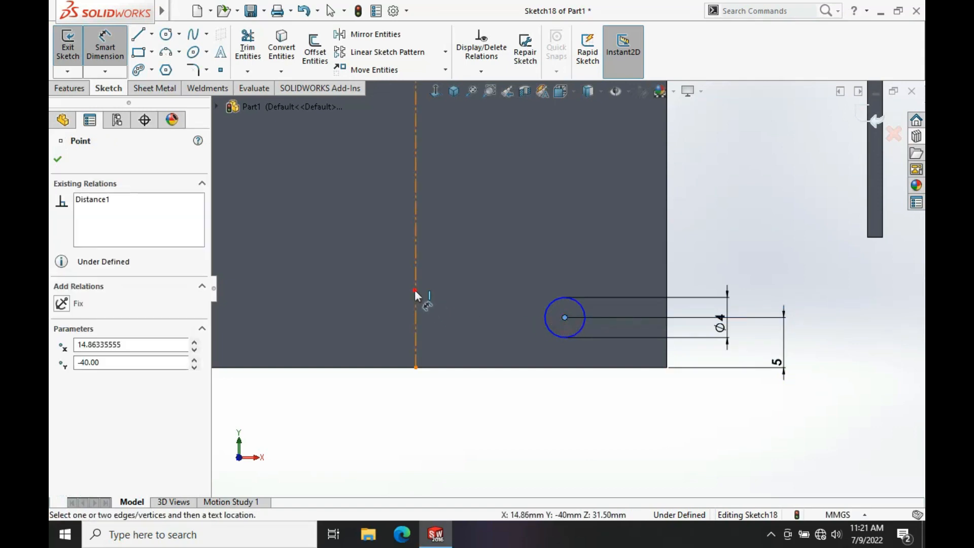
left_click(416, 361)
key("z")
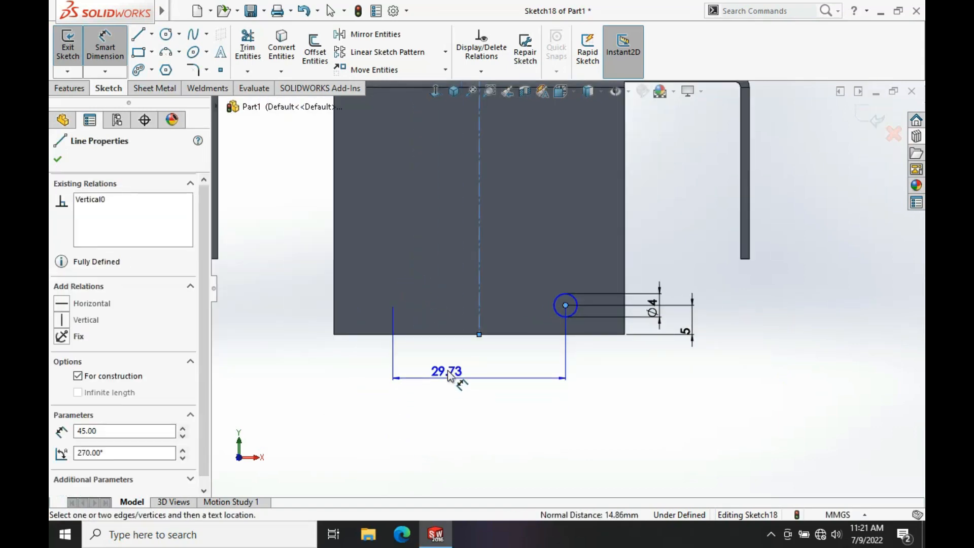
left_click(448, 376)
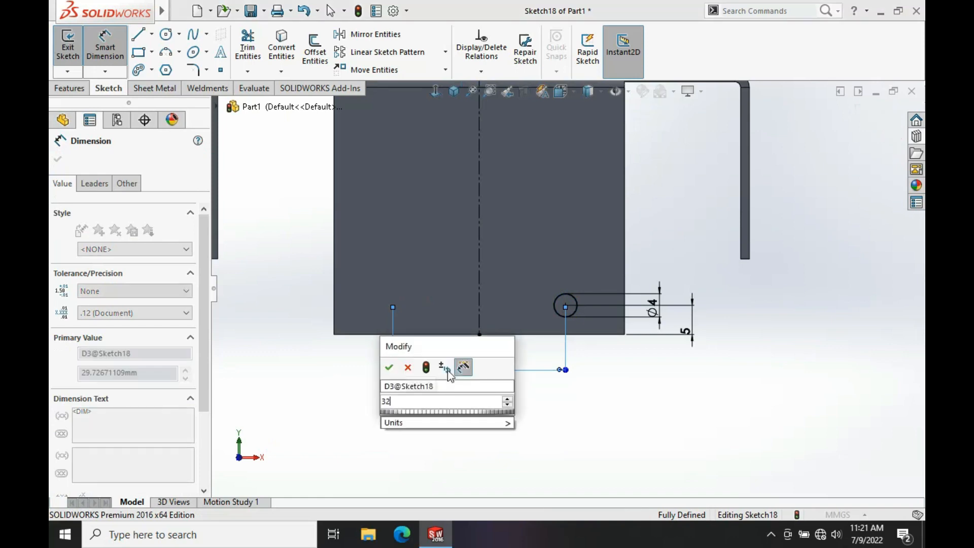
key("Return")
type("32")
key("Return")
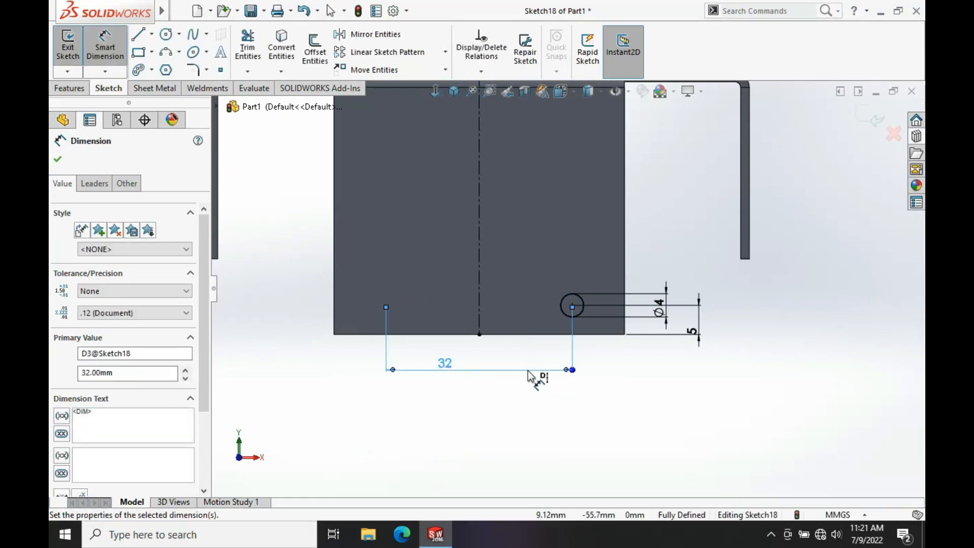
Step: Mirror the 4 mm circle about the vertical centerline, keeping the original
key("z")
scroll(543, 296, "down", 2)
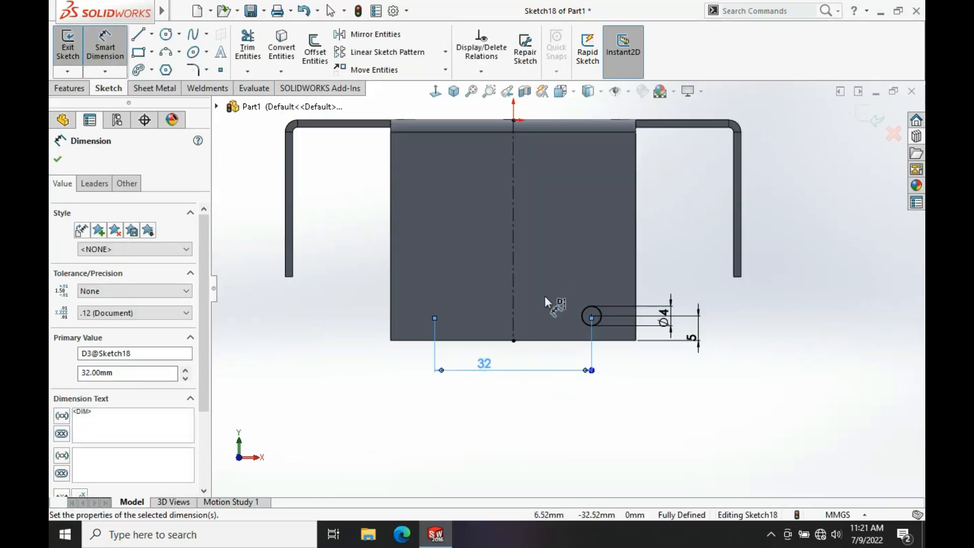
left_click(388, 35)
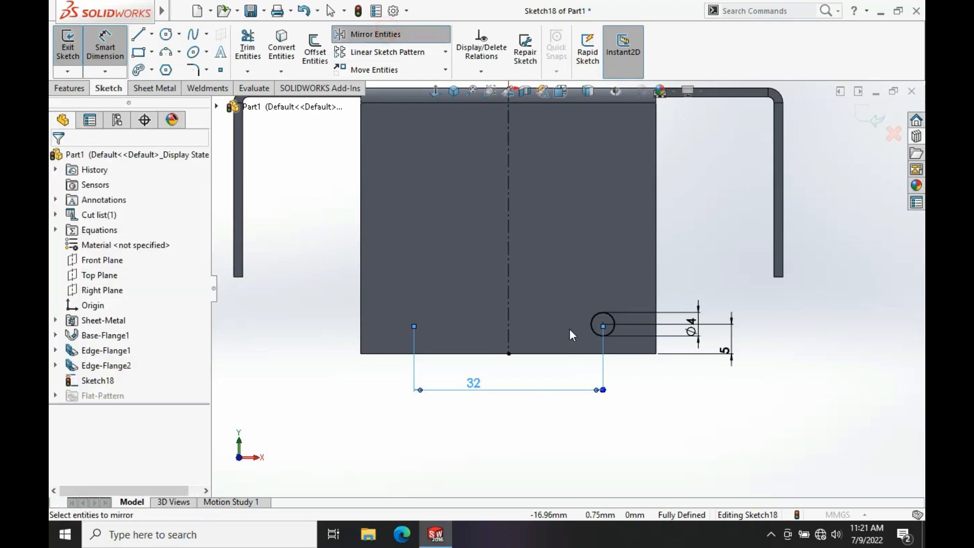
left_click(611, 333)
left_click(162, 318)
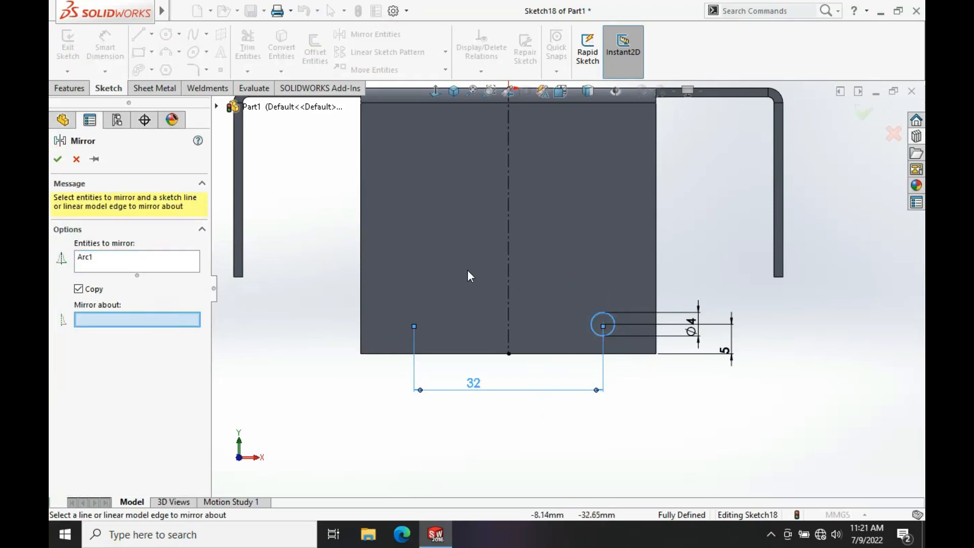
left_click(507, 252)
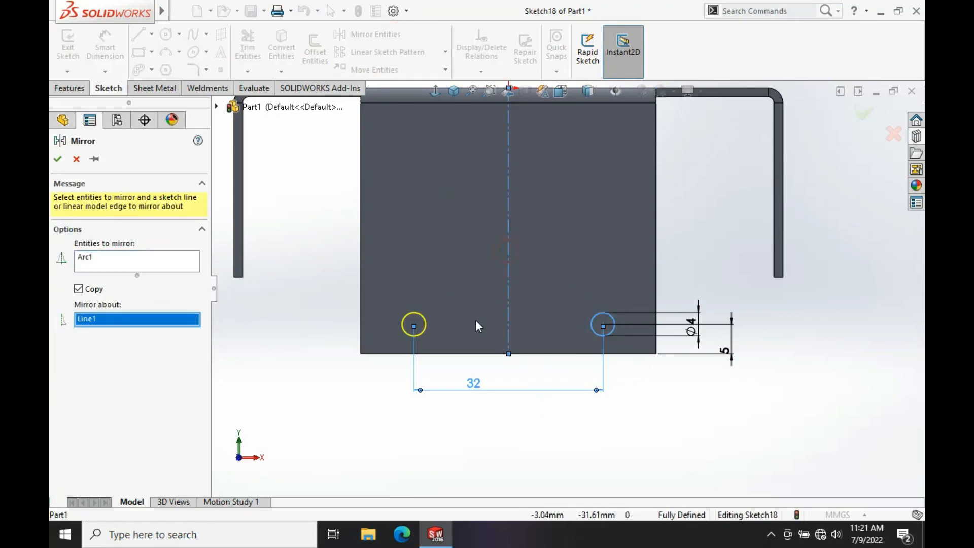
left_click(64, 160)
Step: Cut both 4 mm circles through all with an extruded cut so the holes pass through both 45 mm flanges
mouse_move(364, 324)
middle_mouse_down()
mouse_move(375, 350)
mouse_move(386, 336)
mouse_move(398, 352)
mouse_move(374, 308)
middle_mouse_up()
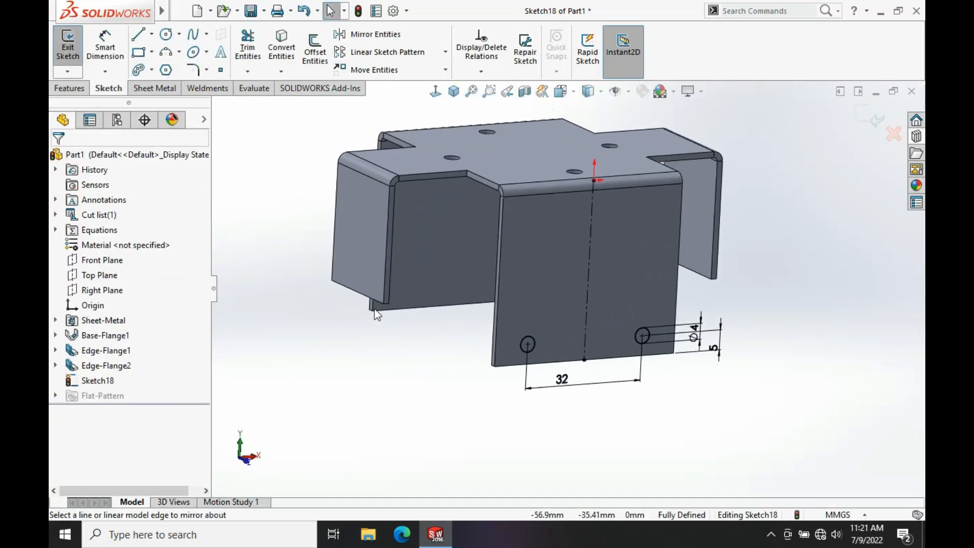
left_click(163, 88)
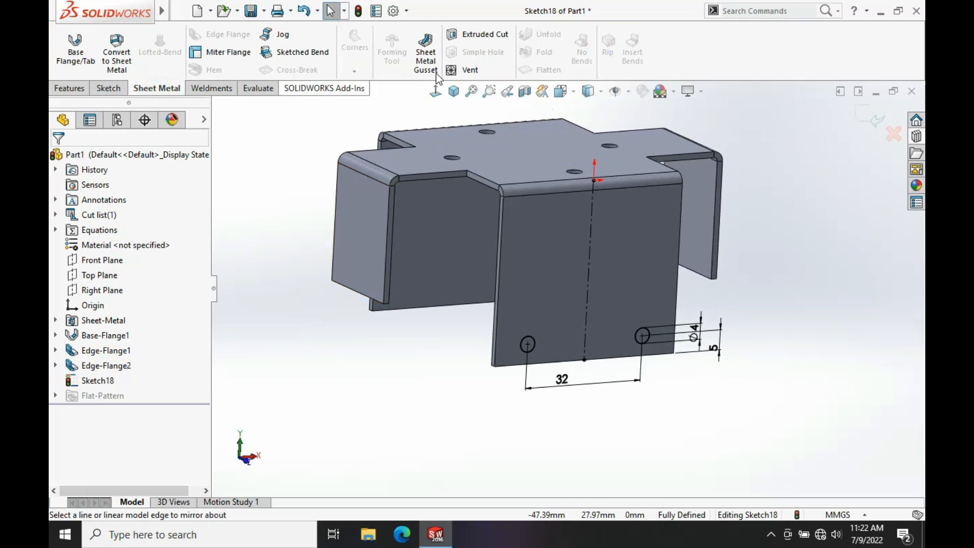
left_click(482, 34)
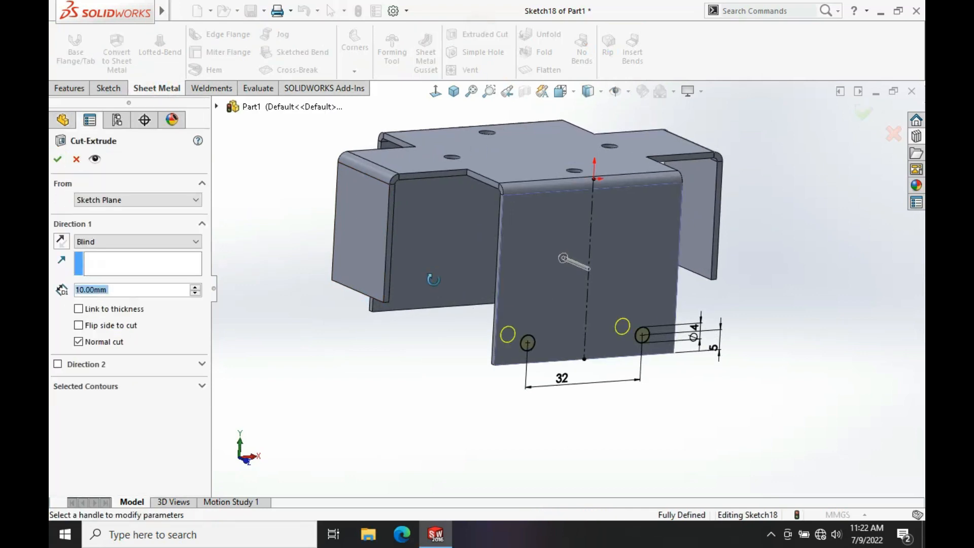
left_click(109, 246)
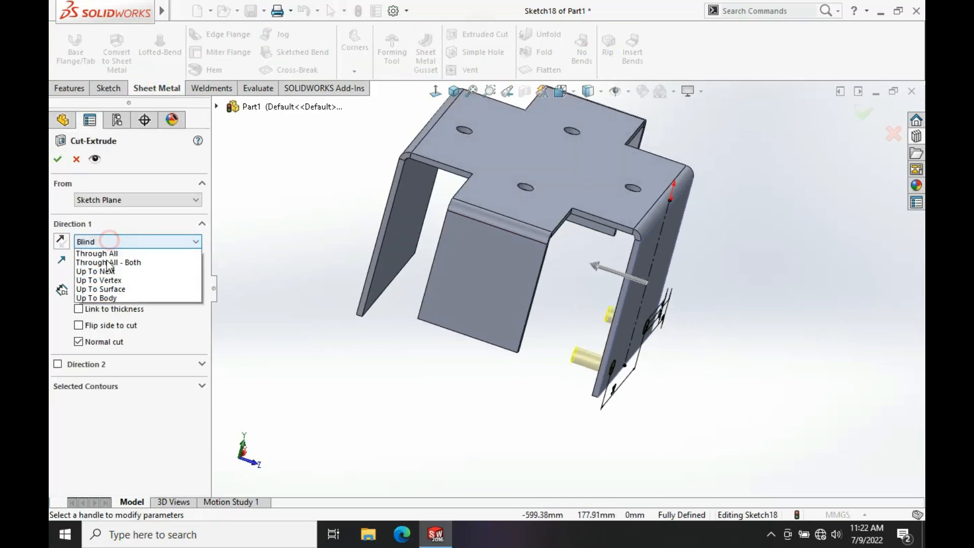
left_click(107, 257)
middle_click_drag(307, 282, 377, 313)
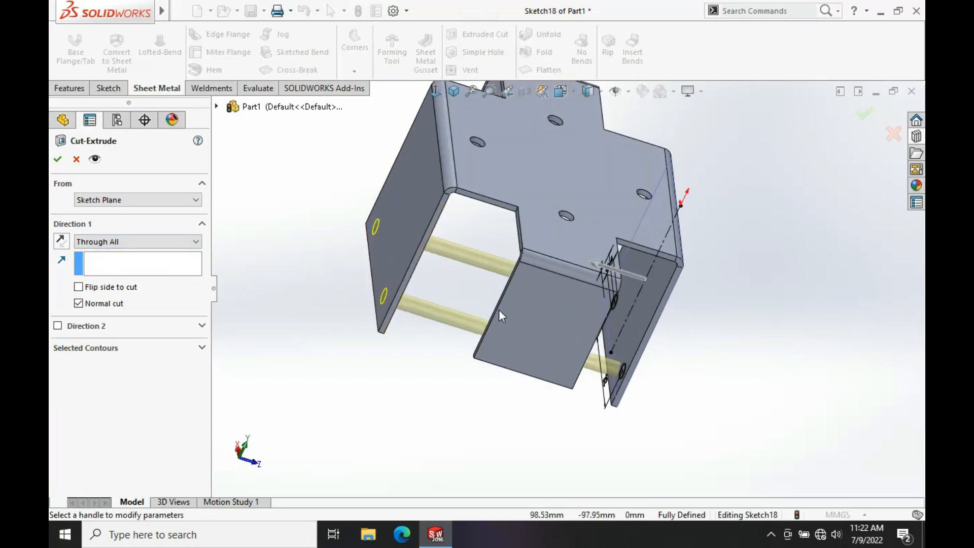
middle_click_drag(498, 310, 481, 284)
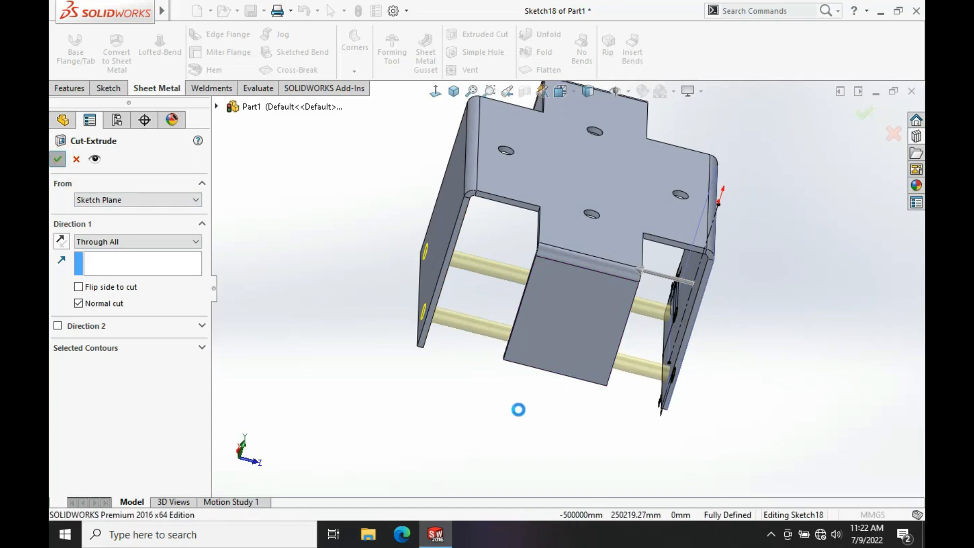
key("Return")
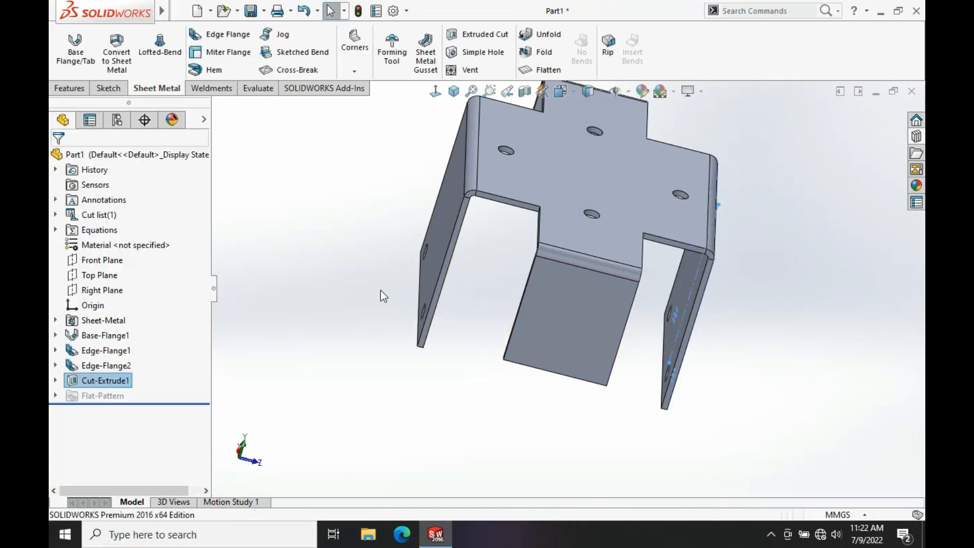
Step: Start a sketch on the outer face of the 32 mm edge flange
middle_click_drag(380, 290, 347, 242)
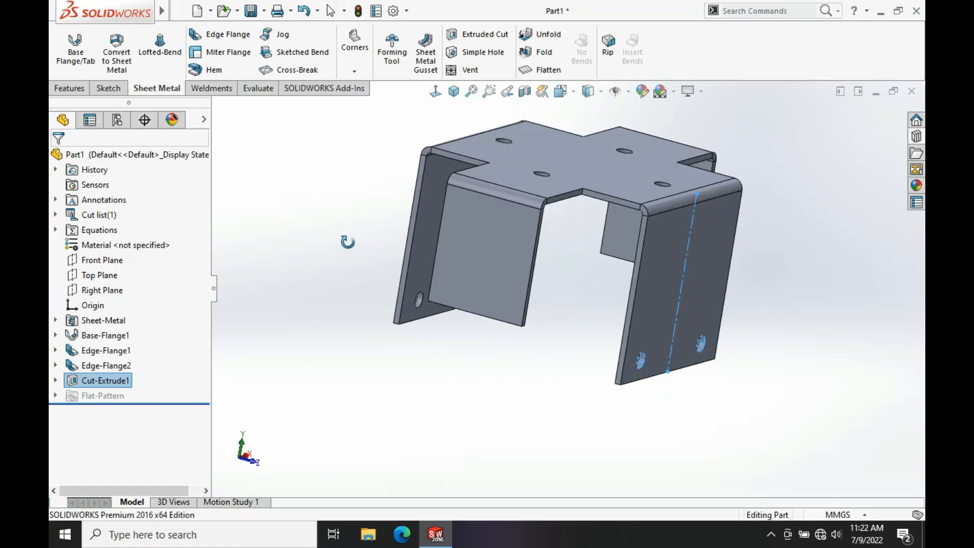
left_click(395, 366)
middle_click_drag(407, 272, 403, 325)
left_click(492, 324)
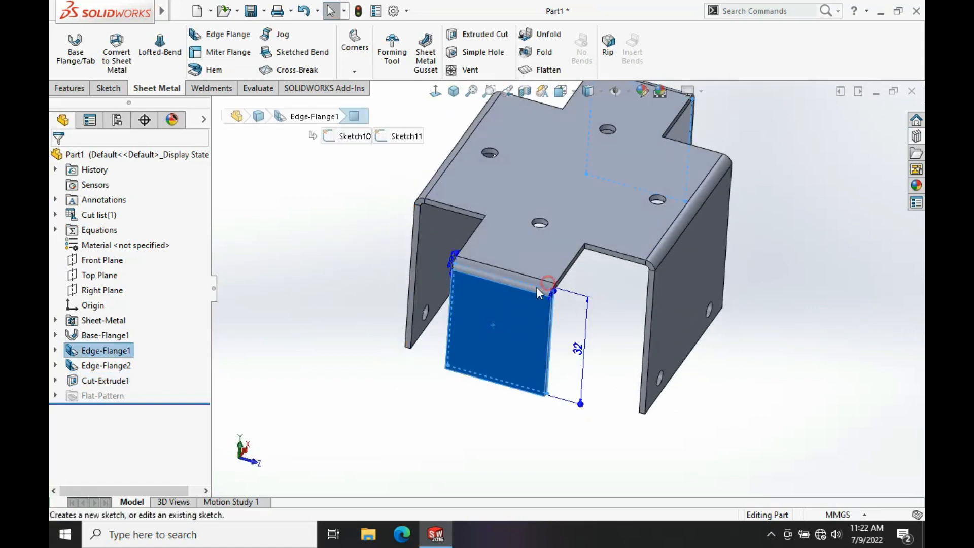
left_click(537, 287)
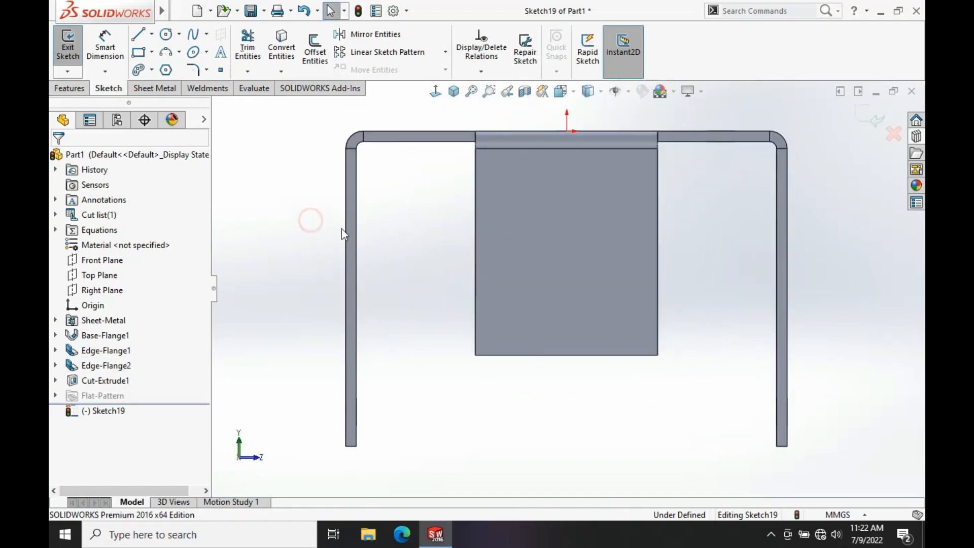
Step: Draw a centerline about 34 mm long from the origin past the flange's lower edge and make it vertical
key("s")
left_click(469, 282)
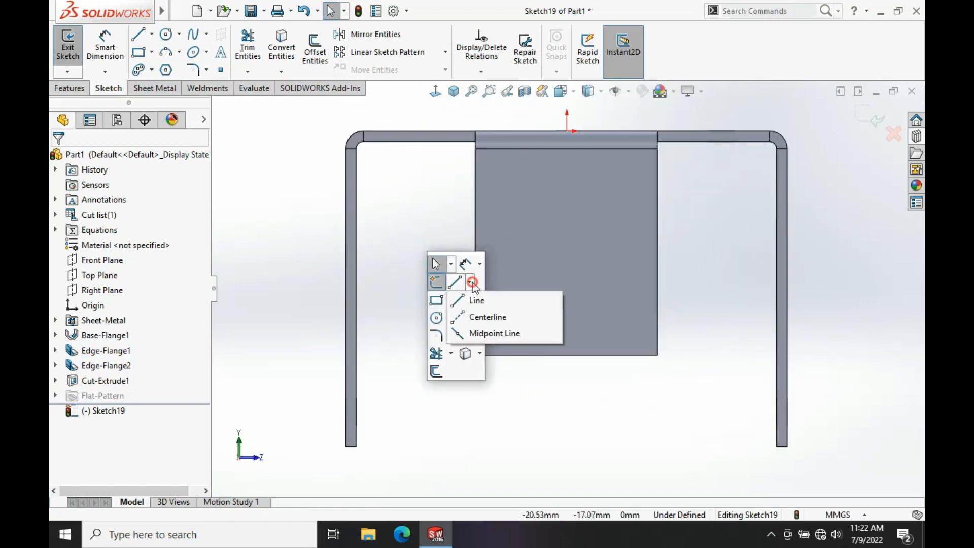
left_click(484, 318)
left_click(567, 131)
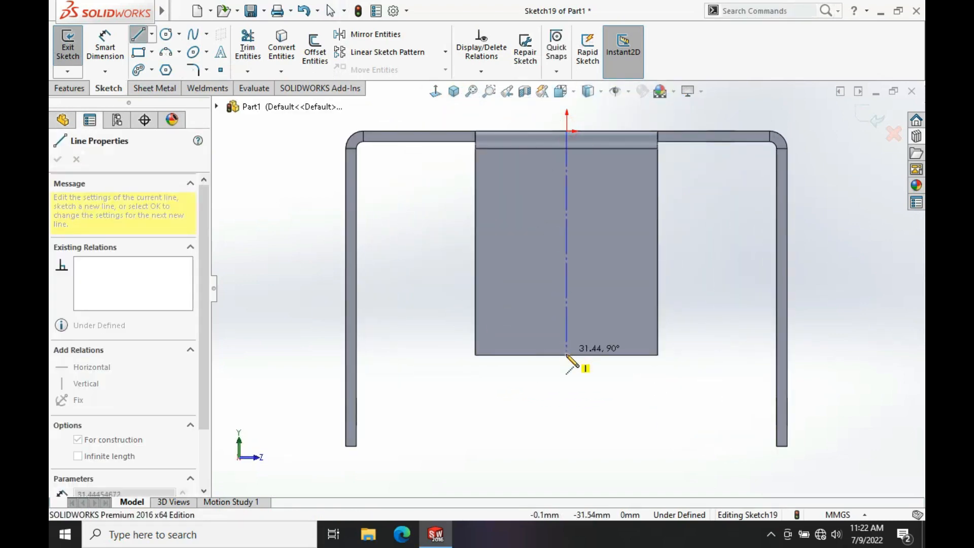
left_click(545, 372)
key("Escape")
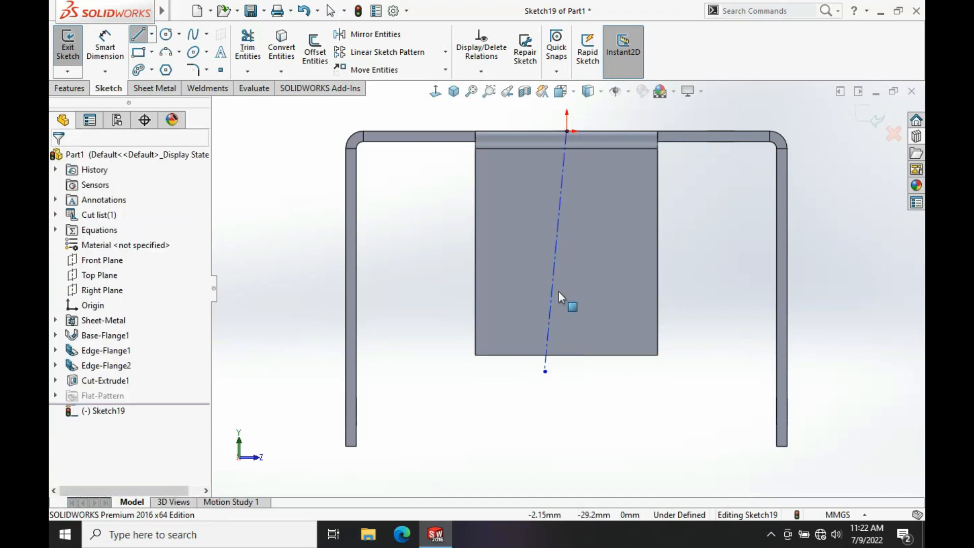
left_click(553, 279)
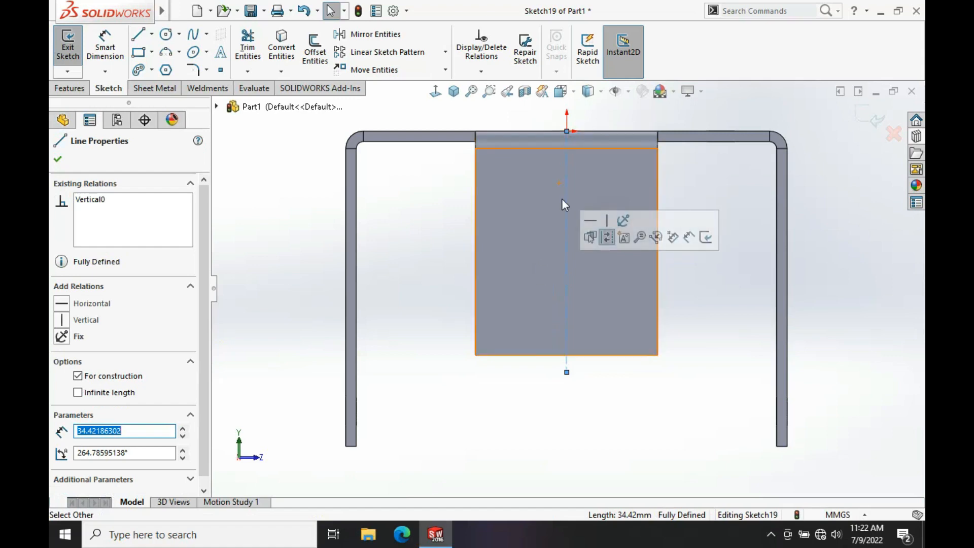
key("Escape")
Step: Sketch a circle about 4.4 mm in diameter near the flange's lower edge, on the right side of the centerline
key("s")
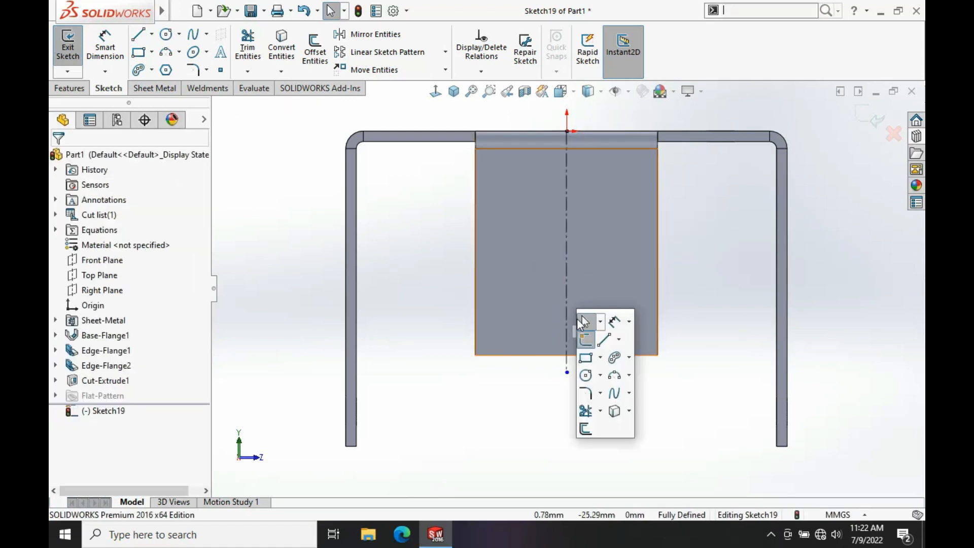
left_click(584, 376)
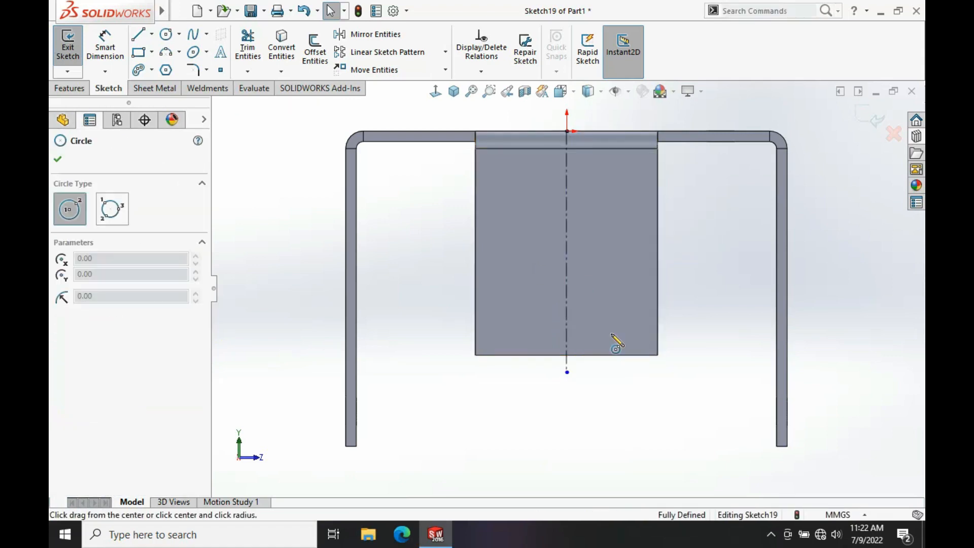
left_click(614, 318)
left_click(623, 331)
Step: Dimension the new circle's diameter as 4 mm
key("s")
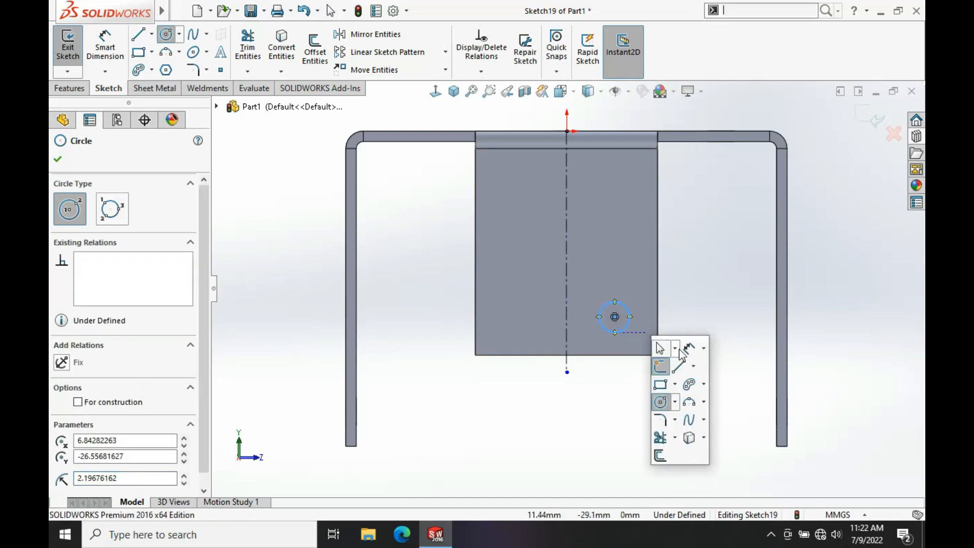
left_click(668, 350)
left_click(631, 310)
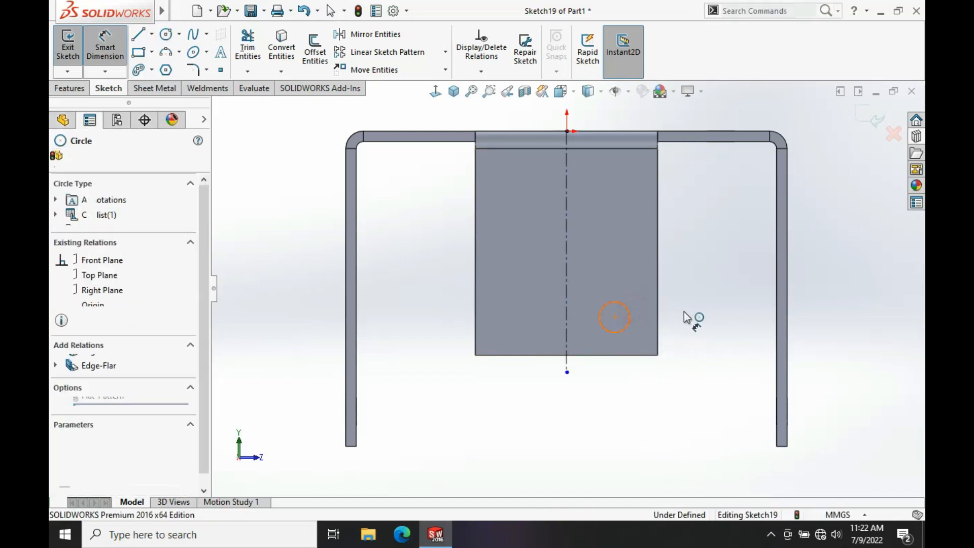
left_click(688, 317)
type("4")
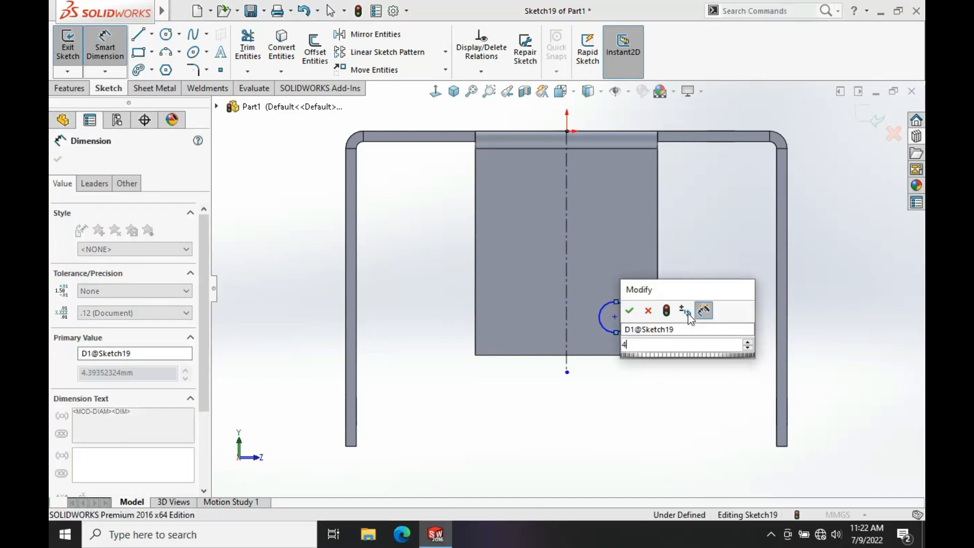
key("Return")
Step: Dimension the circle's centre 4 mm above the flange's lower edge
left_click(615, 317)
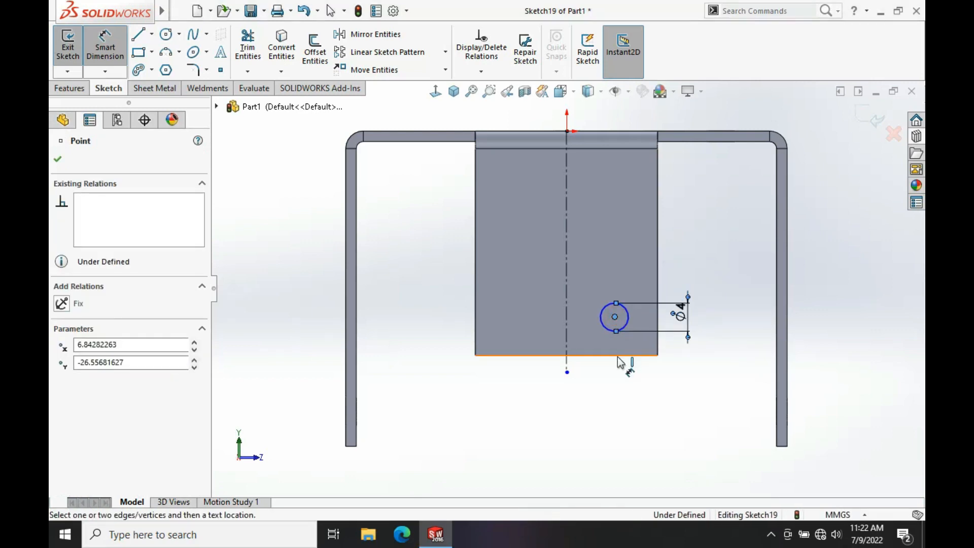
left_click(694, 370)
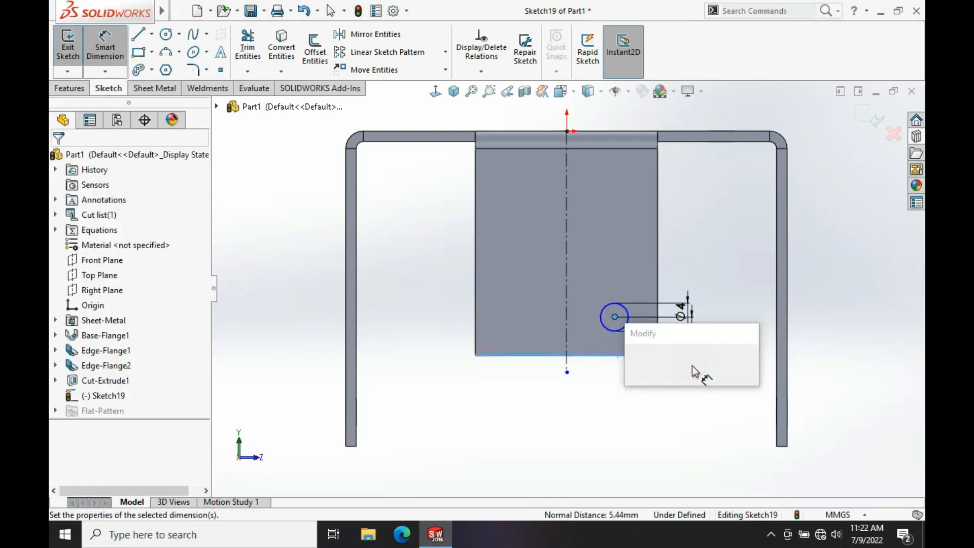
type("4")
key("Return")
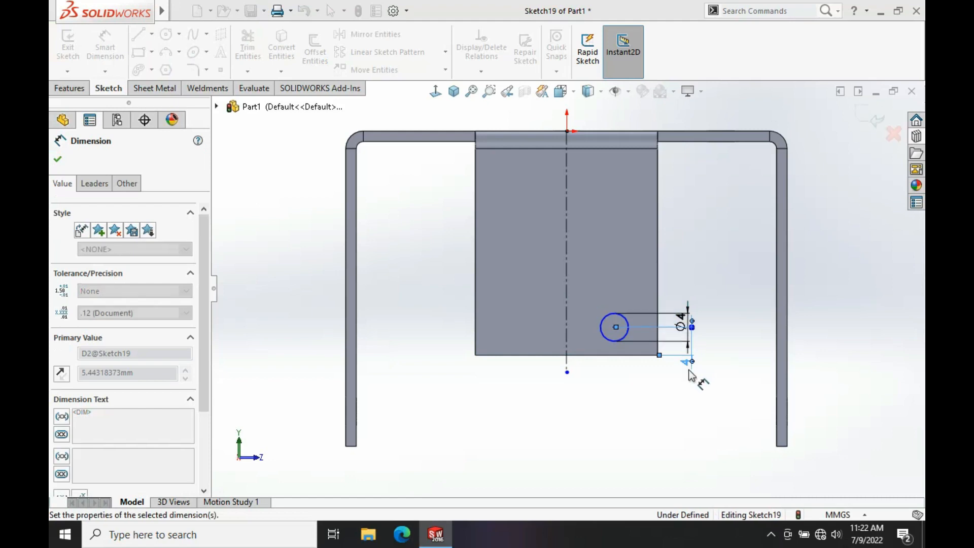
Step: Add a doubled dimension of 15 mm from the circle's centre across the vertical centerline
left_click(614, 327)
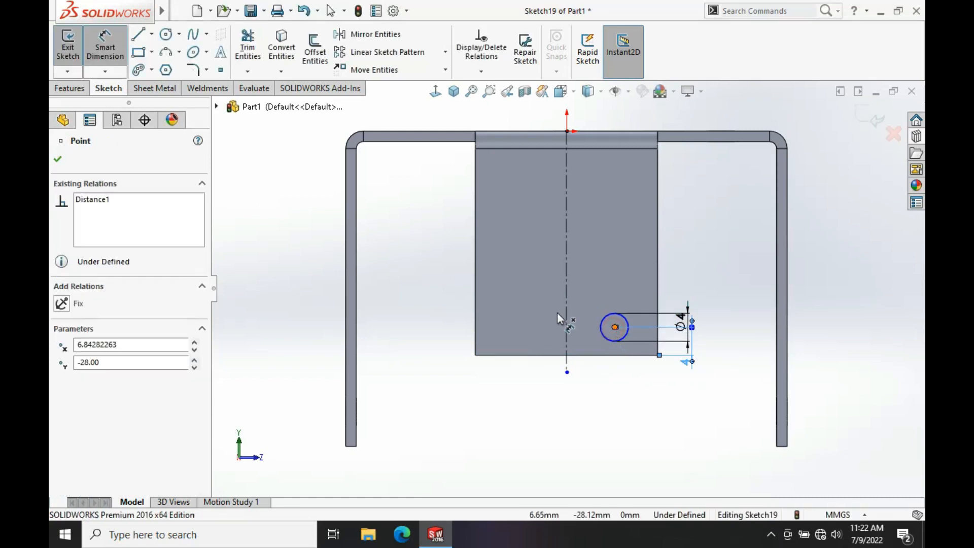
left_click(548, 389)
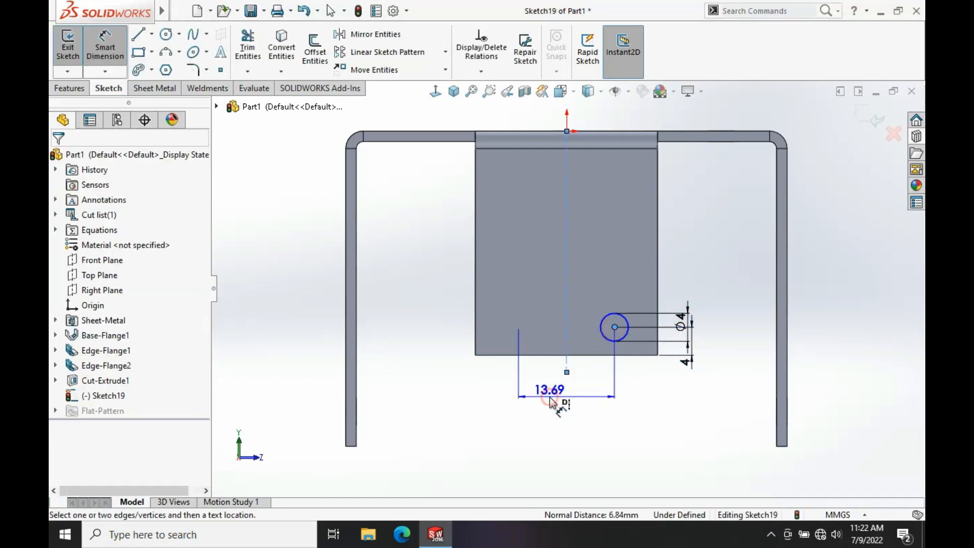
left_click(549, 397)
type("15")
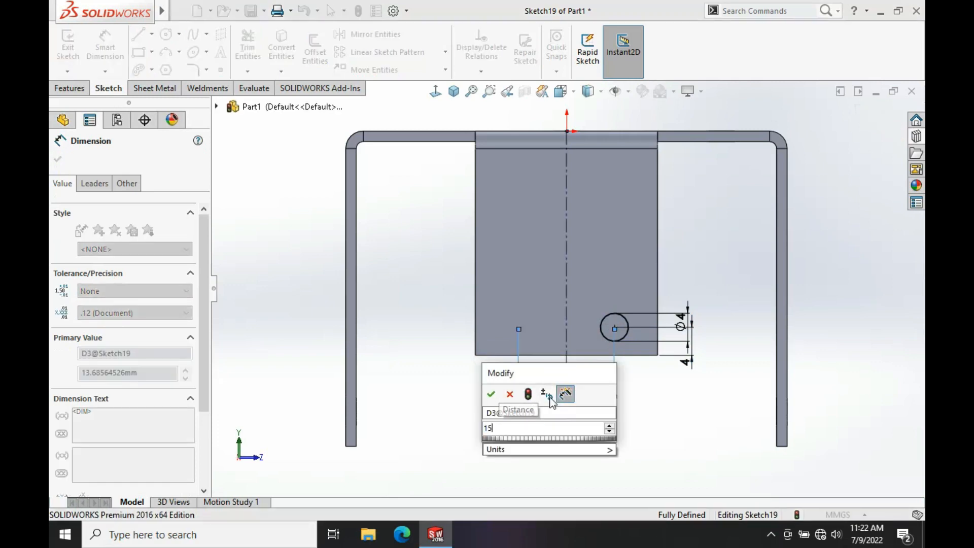
key("Return")
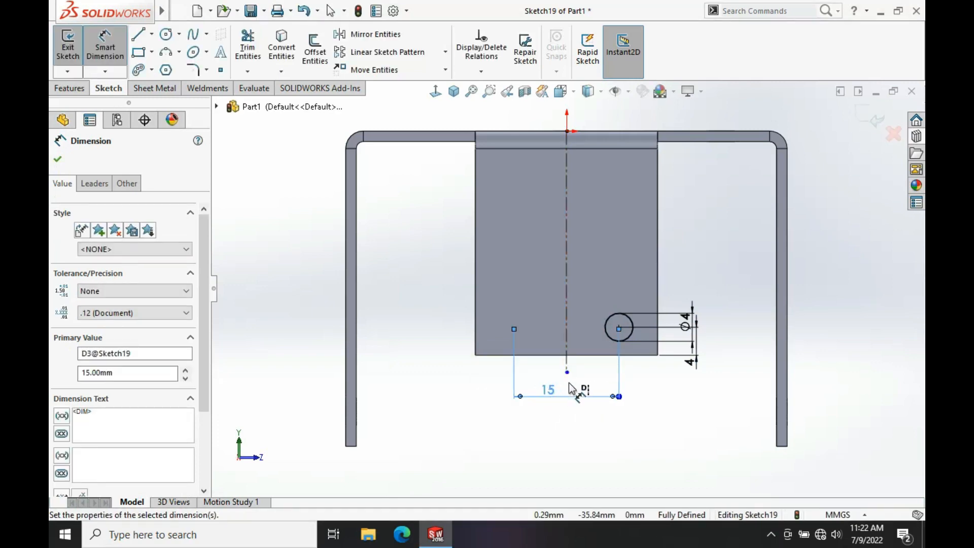
Step: Mirror the circle about the vertical centerline on the 32 mm flange, keeping the original
left_click(368, 34)
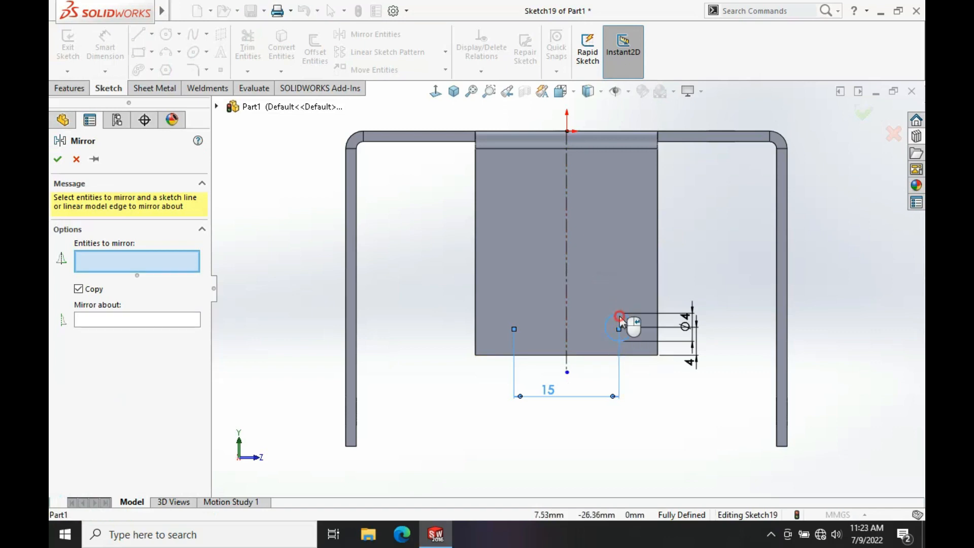
left_click(621, 320)
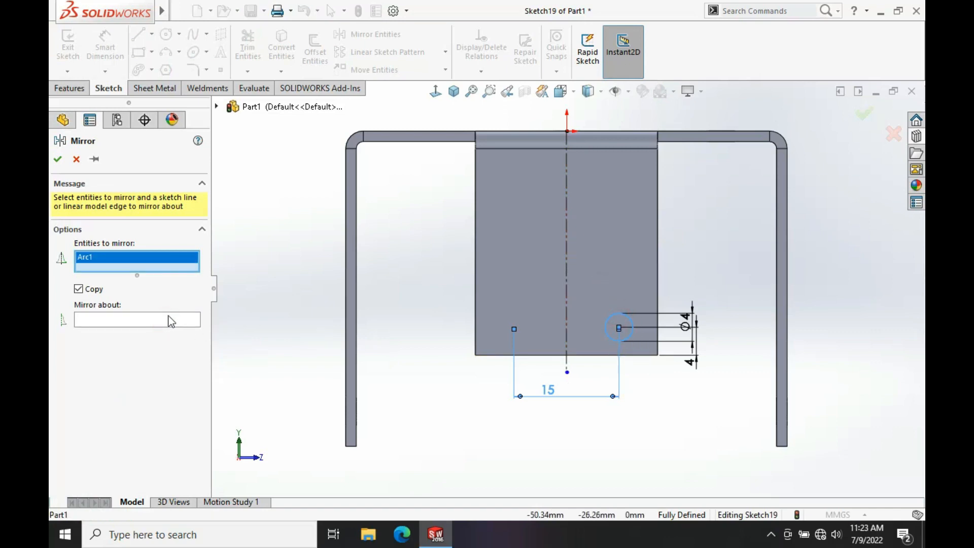
left_click(147, 319)
left_click(567, 253)
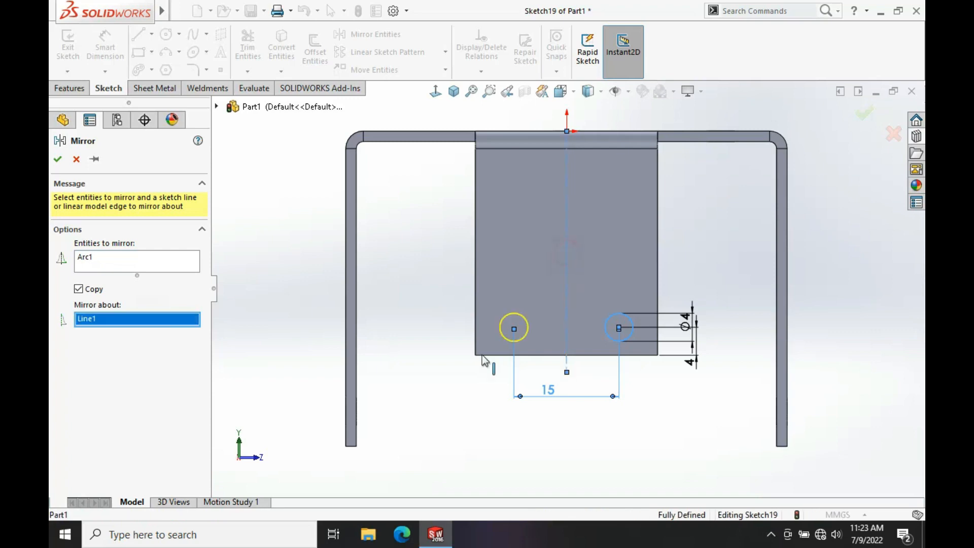
left_click(59, 158)
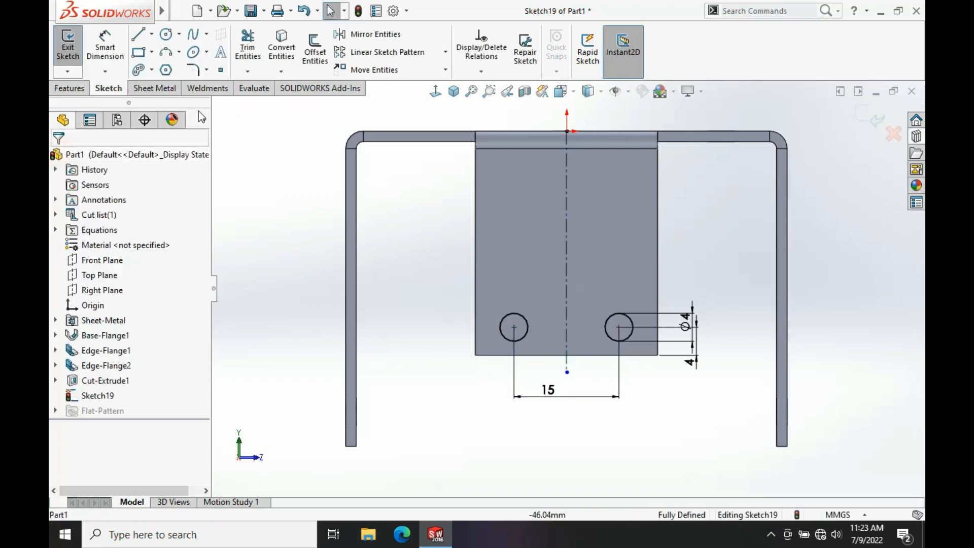
Step: Cut the two mirrored circles through all with an extruded cut so the holes pass through both 32 mm flanges
left_click(156, 90)
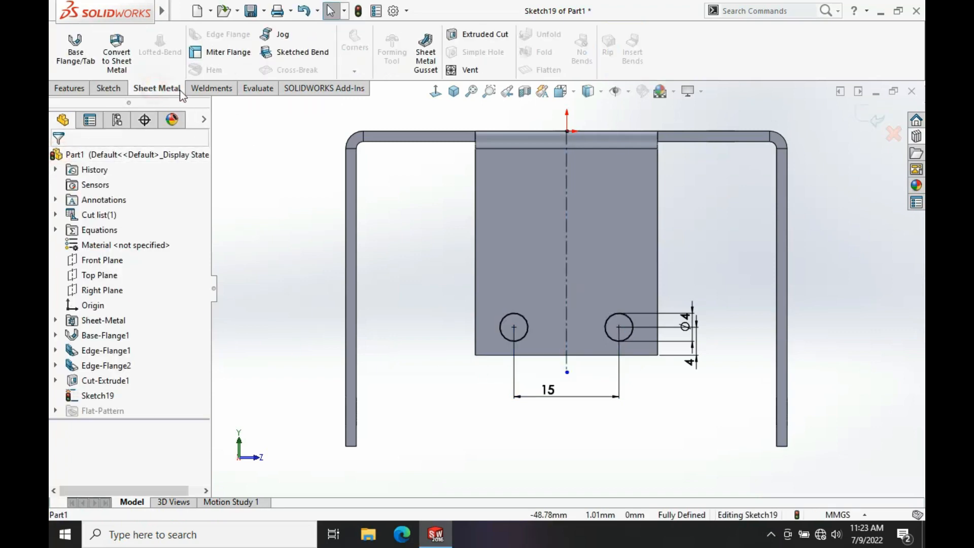
left_click(472, 34)
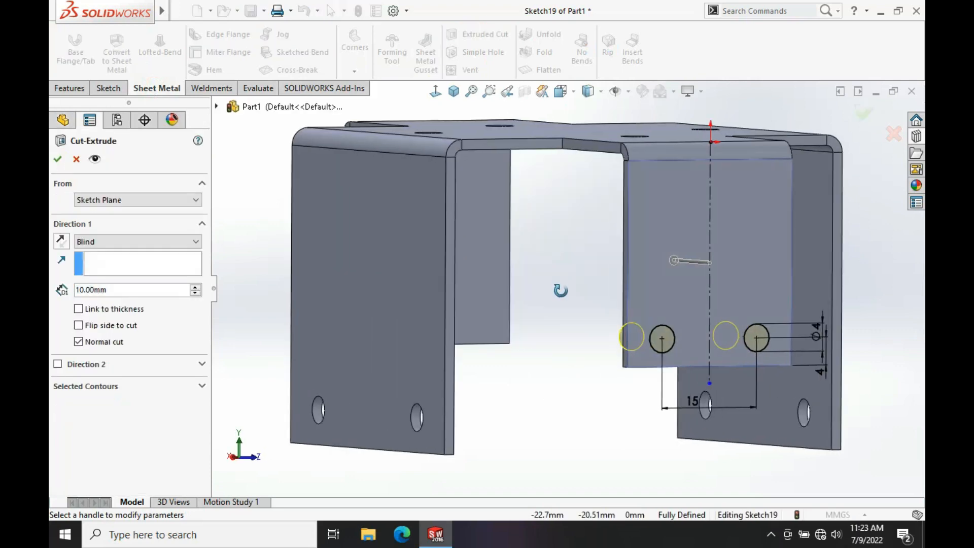
middle_click_drag(560, 290, 564, 314)
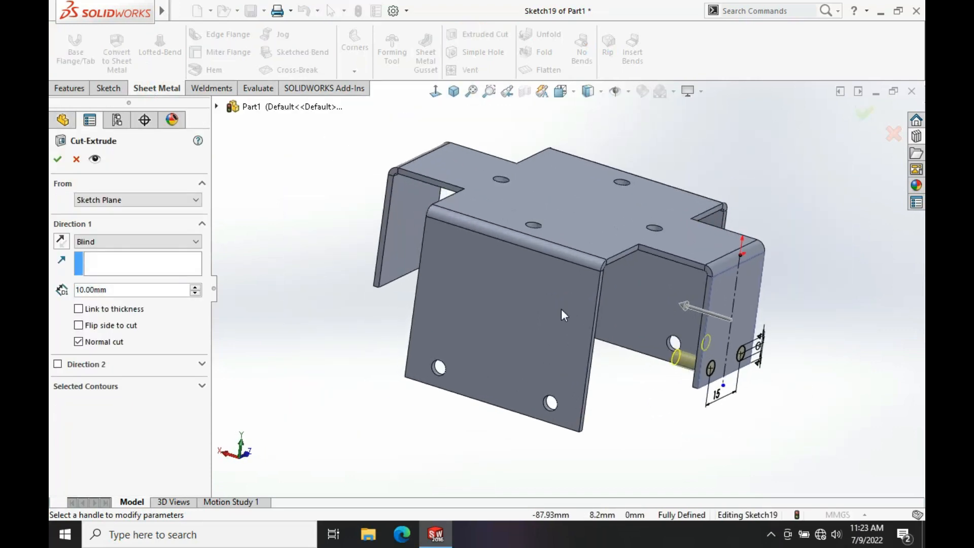
left_click(141, 242)
left_click(133, 269)
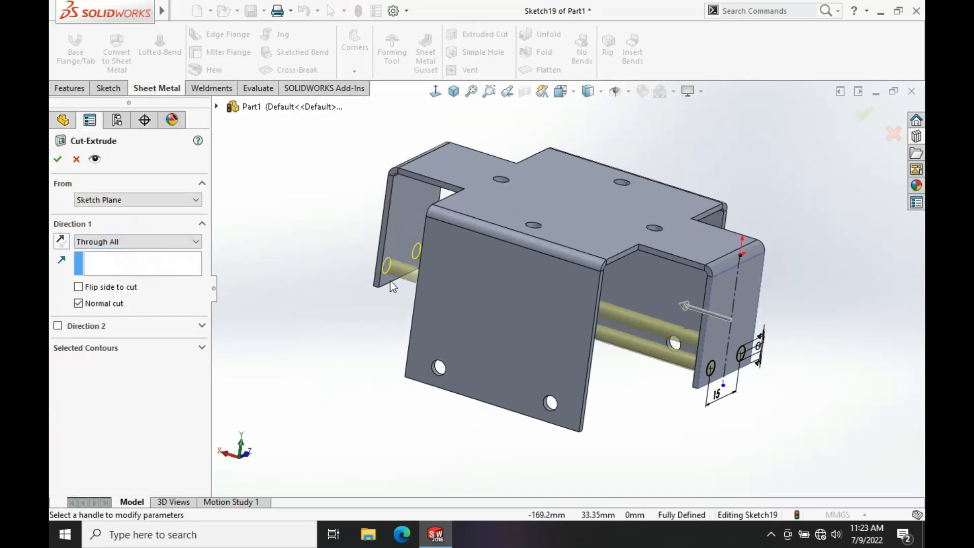
middle_click_drag(404, 263, 419, 291)
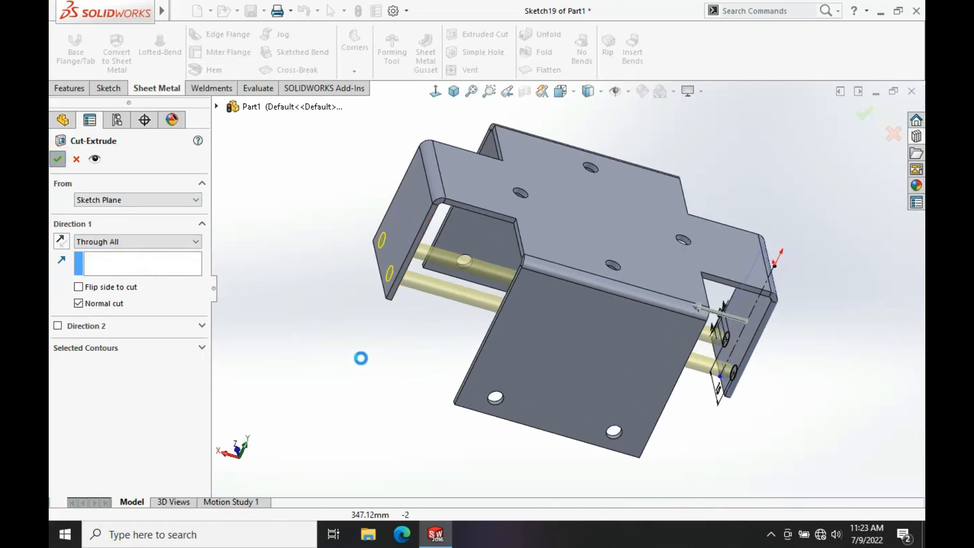
Step: Accept the through-all extruded cut for the holes in both 32 mm flanges
key("Return")
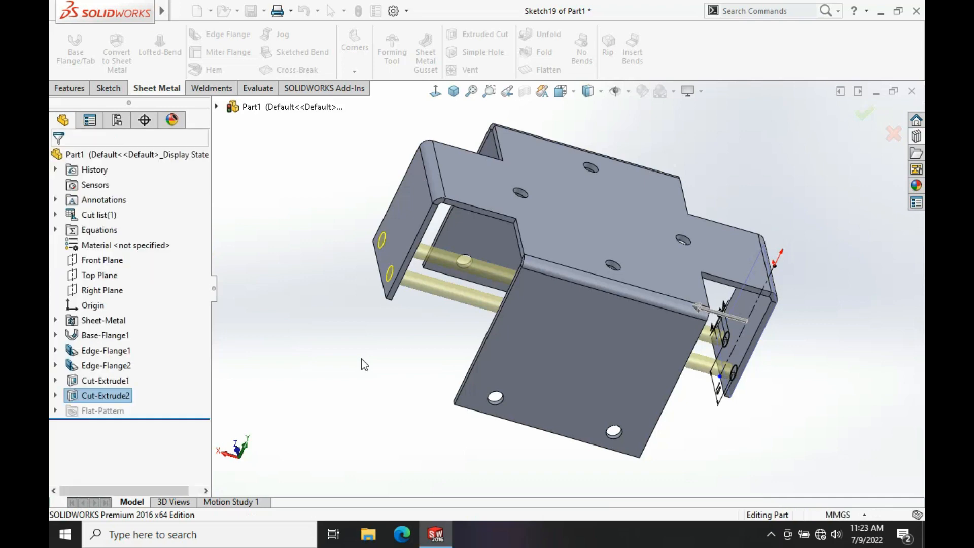
middle_click_drag(361, 359, 436, 292)
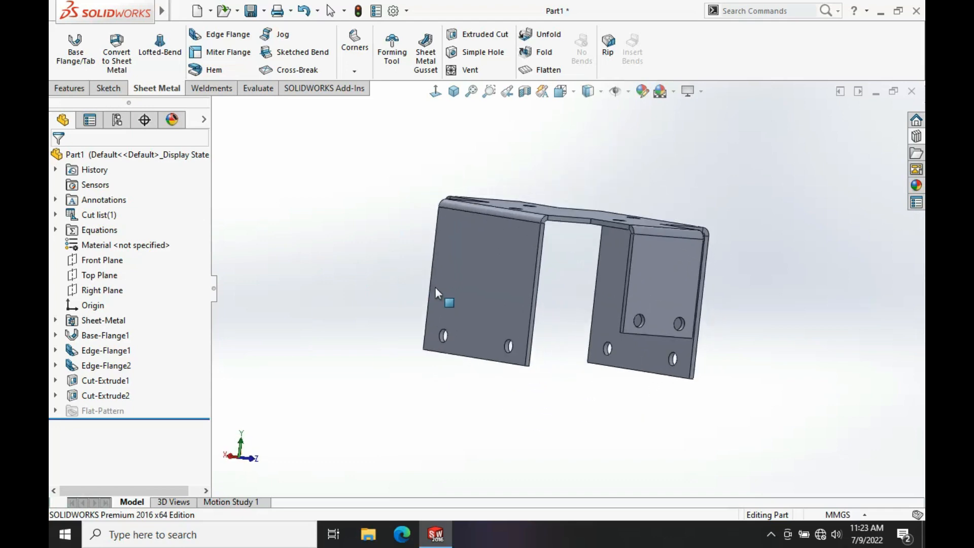
Step: Start a fillet on one lower corner edge of a 45 mm flange and set its radius to 4 mm
scroll(507, 375, "down", 6)
middle_click(578, 318)
middle_click_drag(579, 319, 569, 301)
left_click(567, 319)
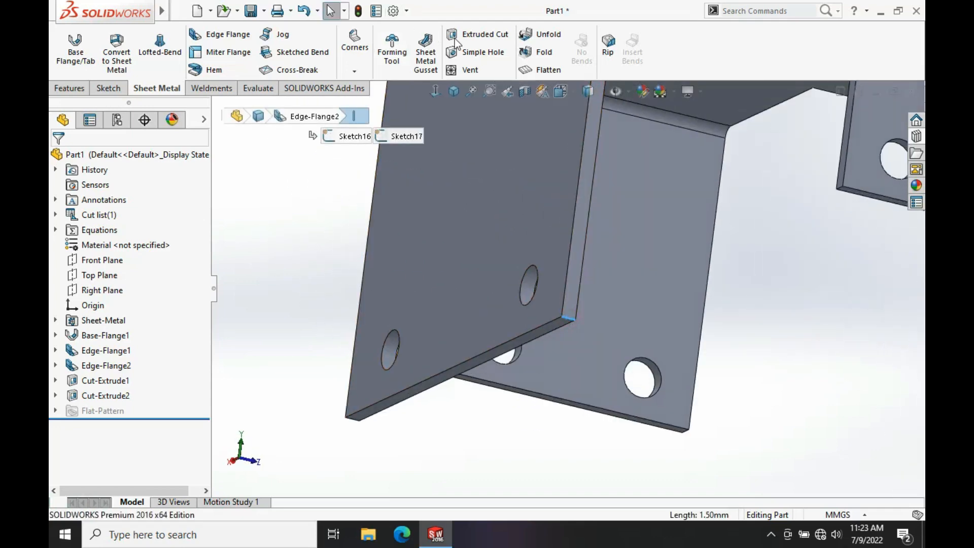
left_click(86, 90)
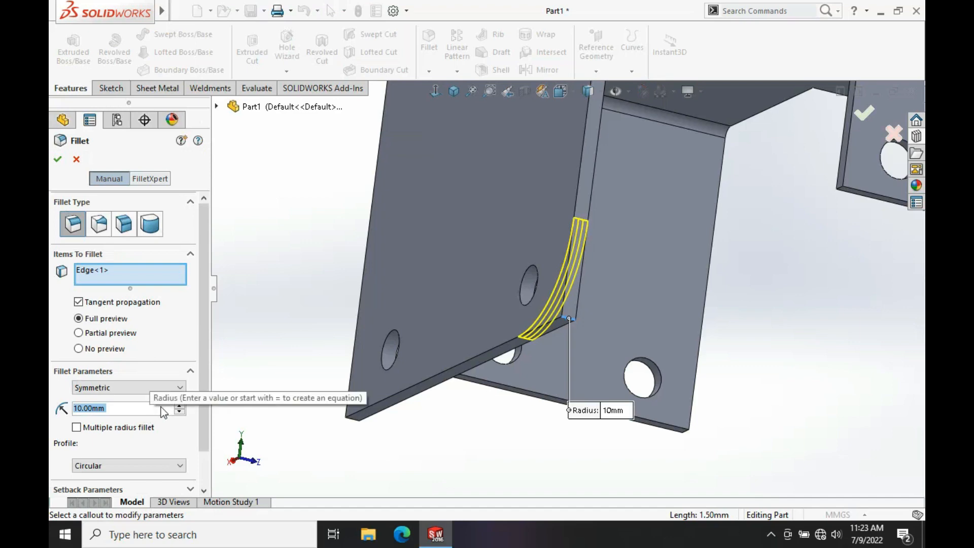
type("2")
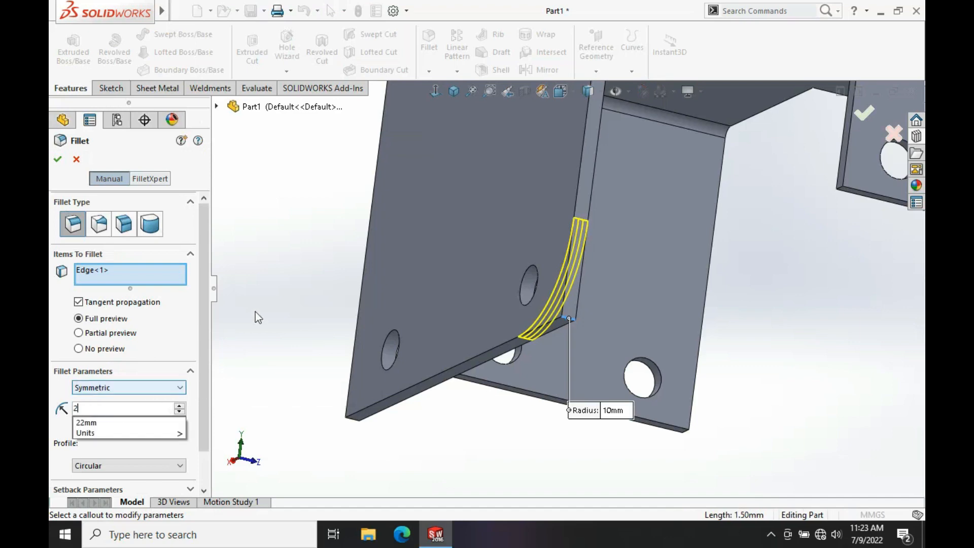
key("Return")
middle_click_drag(281, 302, 411, 393)
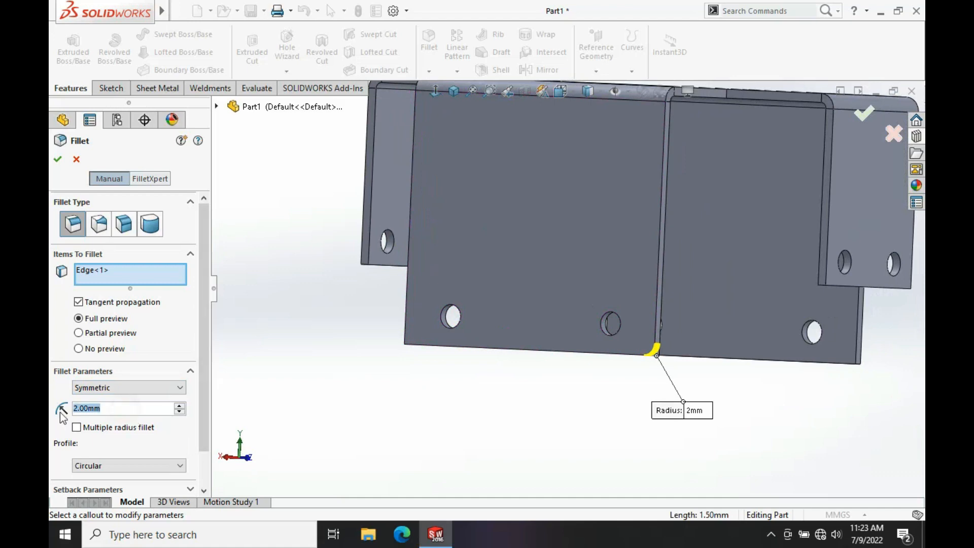
type("4")
left_click(263, 349)
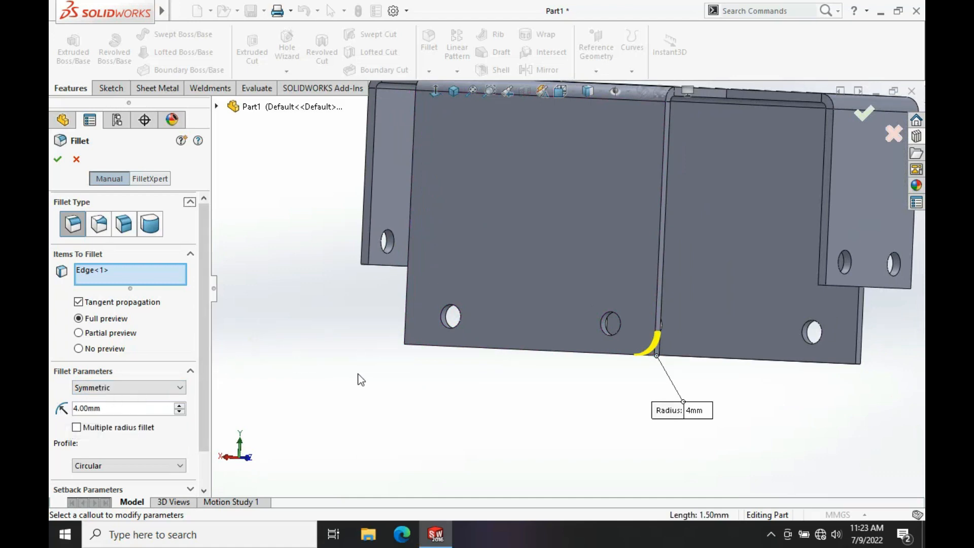
Step: Add the same flange's other lower corner and both lower corners of the adjacent 32 mm flange to the fillet
middle_click_drag(360, 379, 397, 289)
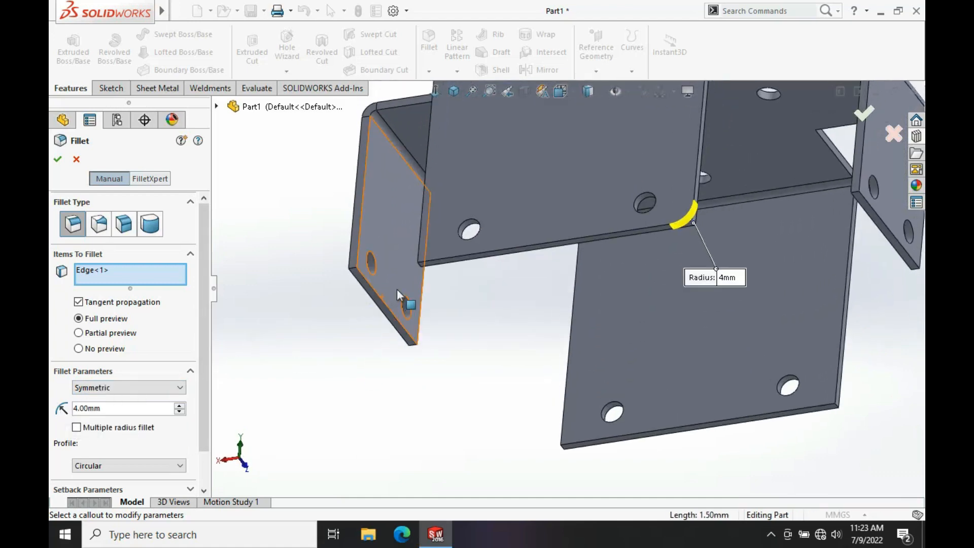
left_click(417, 270)
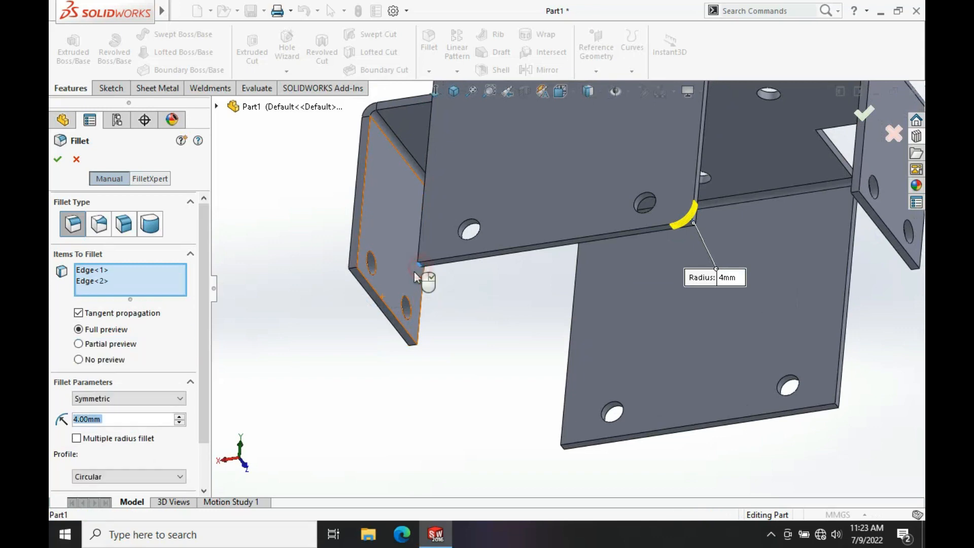
left_click(354, 273)
scroll(468, 291, "down", 5)
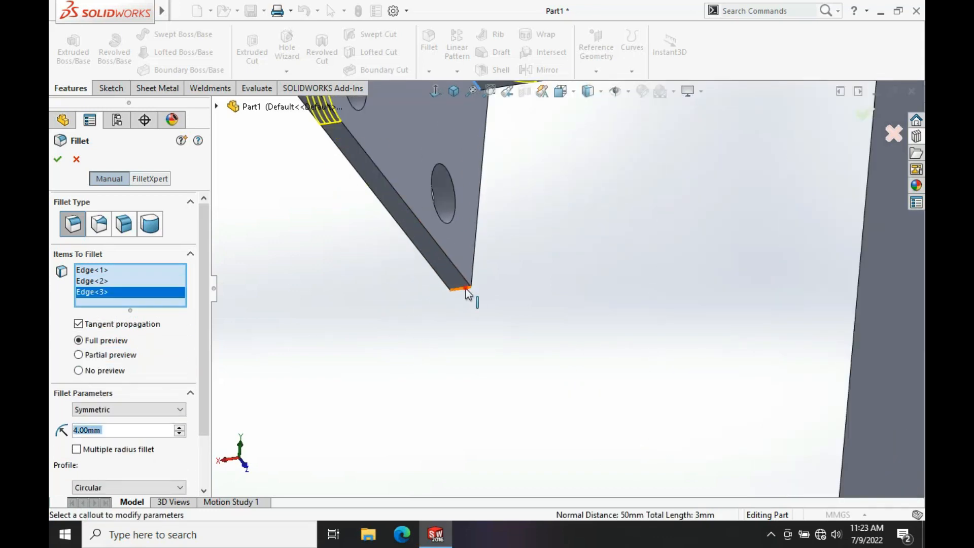
left_click(467, 293)
Step: Add both lower corner edges of the opposite 45 mm flange to the fillet selection
scroll(704, 400, "up", 5)
scroll(628, 348, "down", 6)
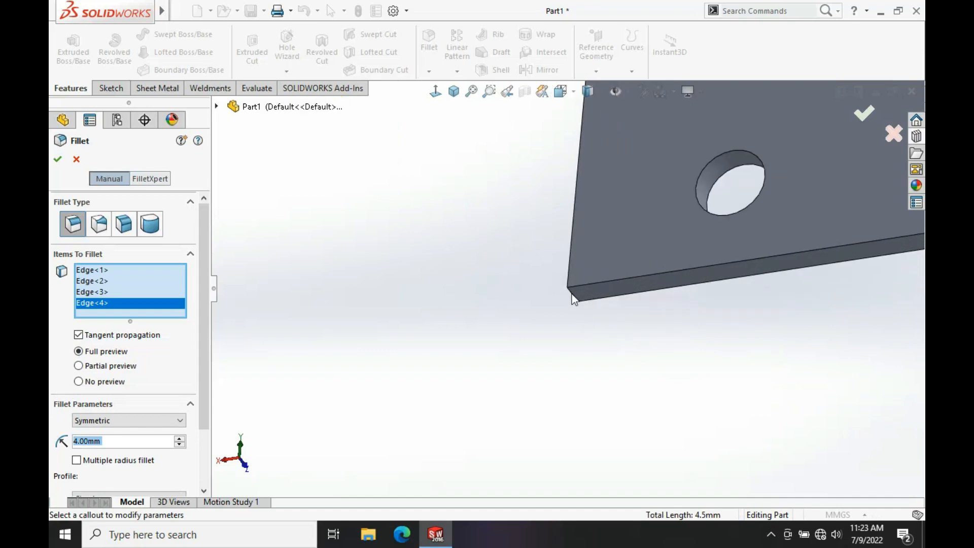
left_click(571, 297)
scroll(609, 337, "up", 5)
scroll(741, 270, "down", 5)
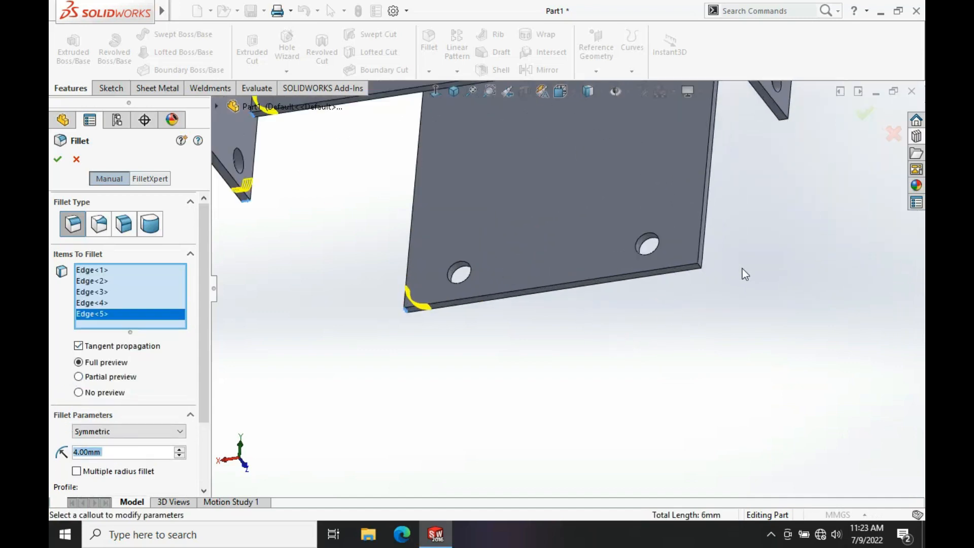
left_click(659, 267)
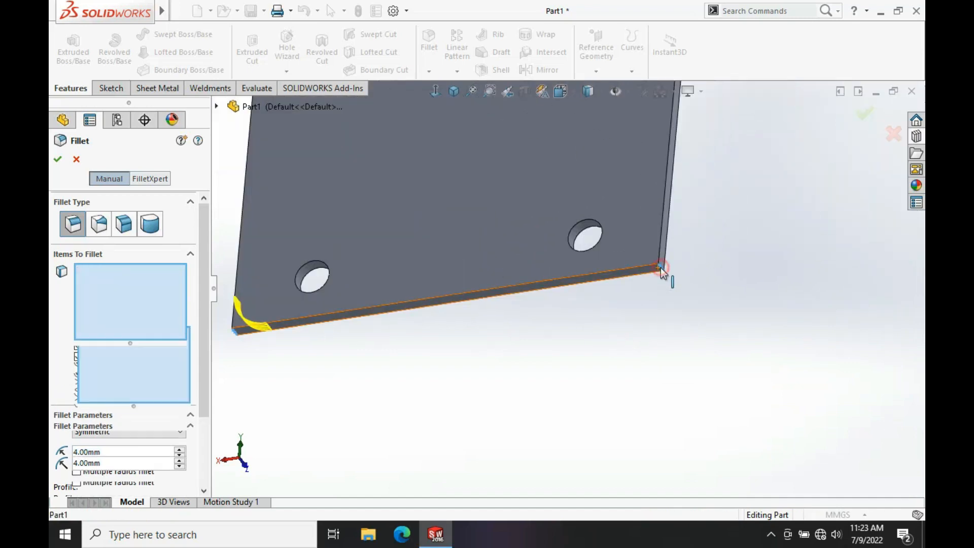
Step: Add both lower corner edges of the remaining 32 mm flange and apply the 4 mm fillet to all eight corners
scroll(662, 346, "up", 5)
scroll(602, 193, "down", 6)
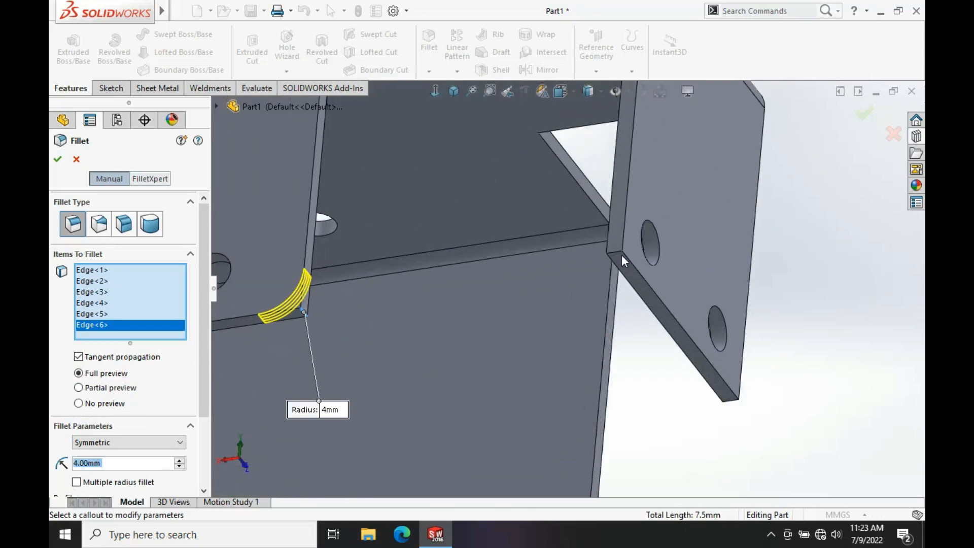
left_click(617, 252)
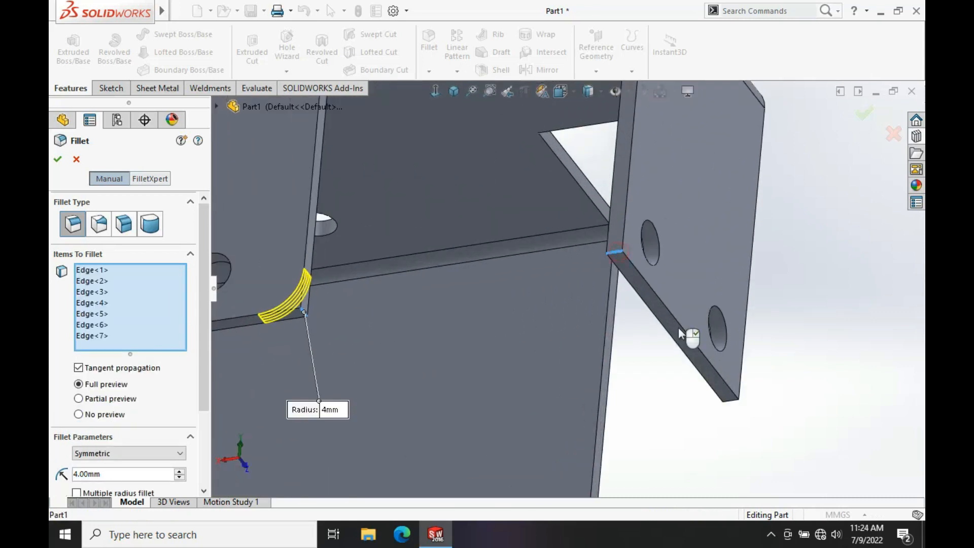
left_click(731, 406)
scroll(713, 418, "up", 8)
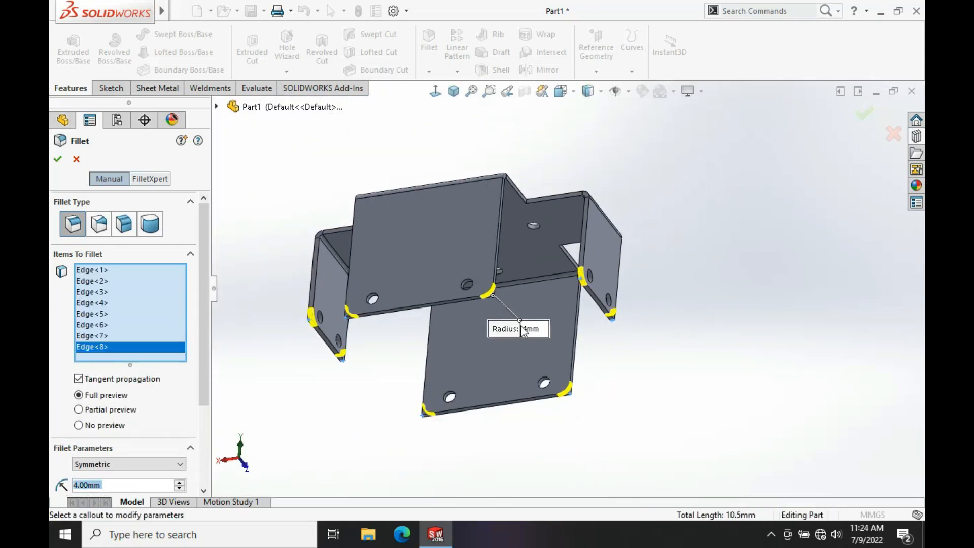
middle_click_drag(562, 367, 491, 300)
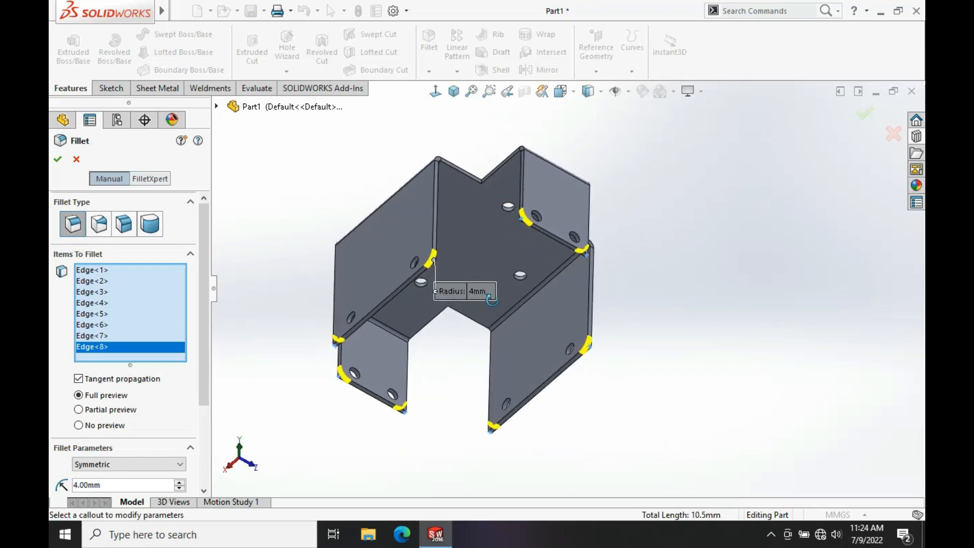
left_click(58, 161)
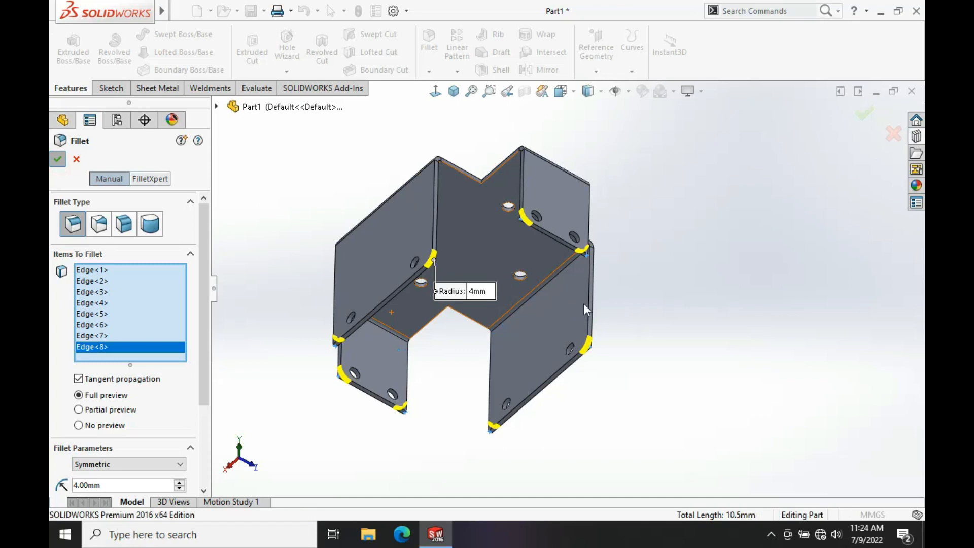
left_click(635, 213)
Step: Flatten the filleted sheet-metal bracket into its flat pattern
scroll(554, 263, "up", 2)
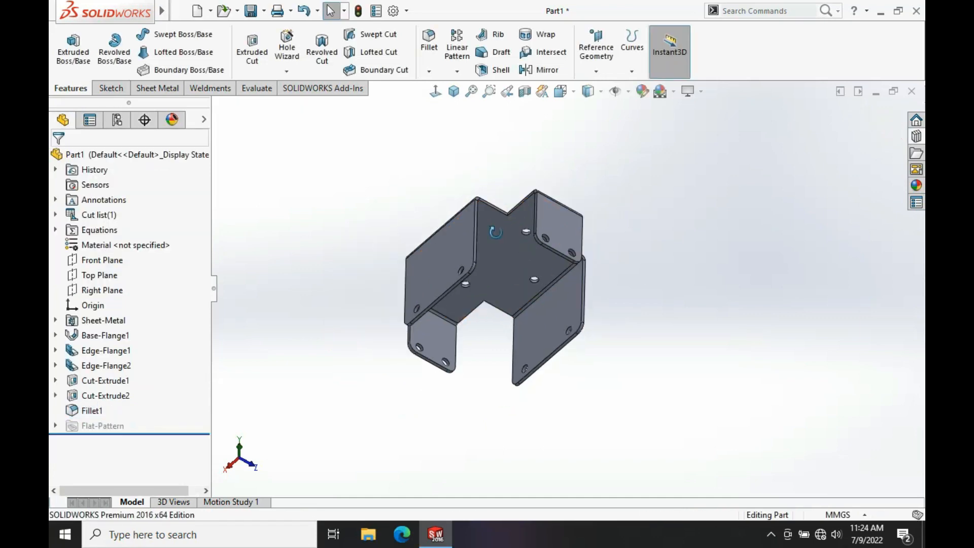
middle_click_drag(491, 229, 515, 408)
scroll(511, 243, "down", 4)
middle_click_drag(511, 243, 481, 386)
scroll(525, 304, "up", 3)
middle_click_drag(603, 209, 548, 211)
left_click(161, 89)
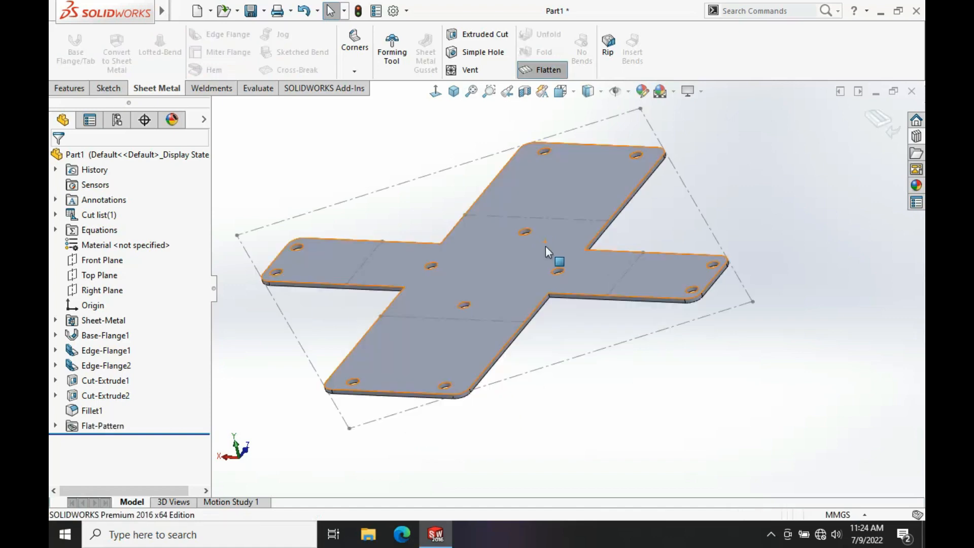
Step: Examine the flat pattern in isometric view and square-on to its top face
left_click(453, 92)
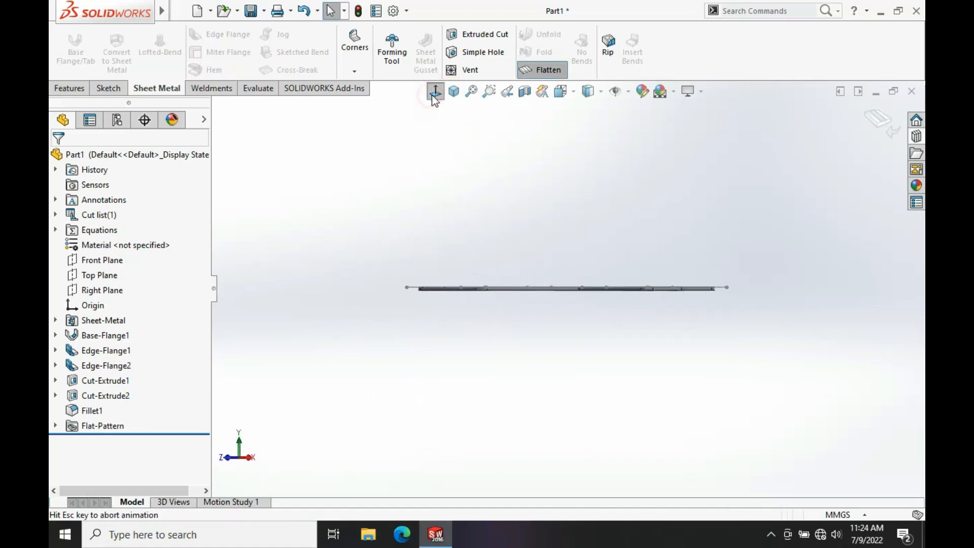
left_click(454, 91)
middle_click_drag(521, 193, 596, 249)
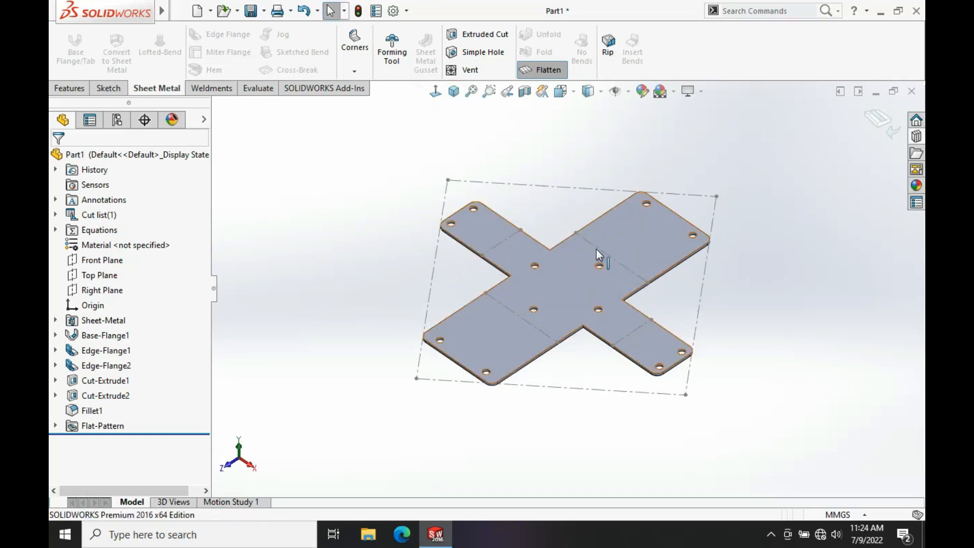
left_click(627, 228)
left_click(688, 168)
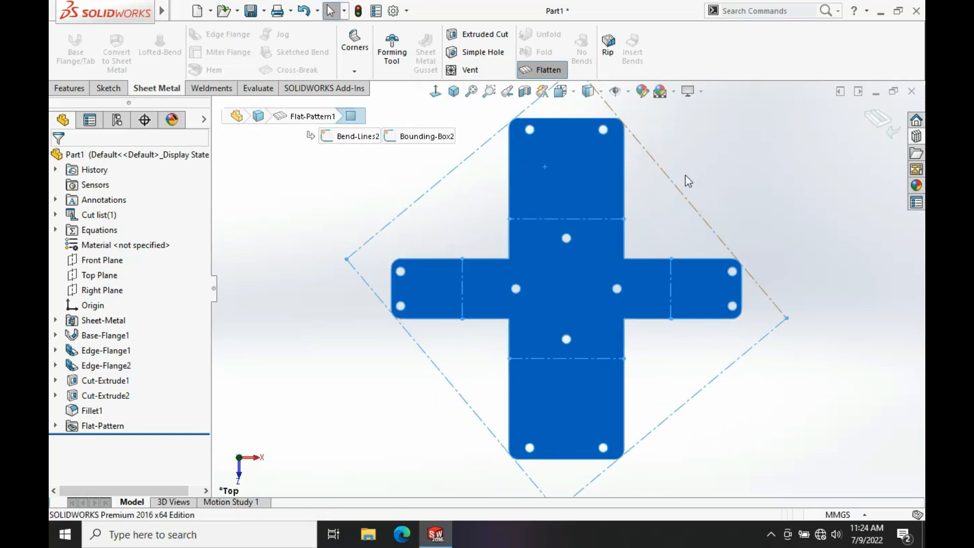
middle_click_drag(598, 274, 553, 351)
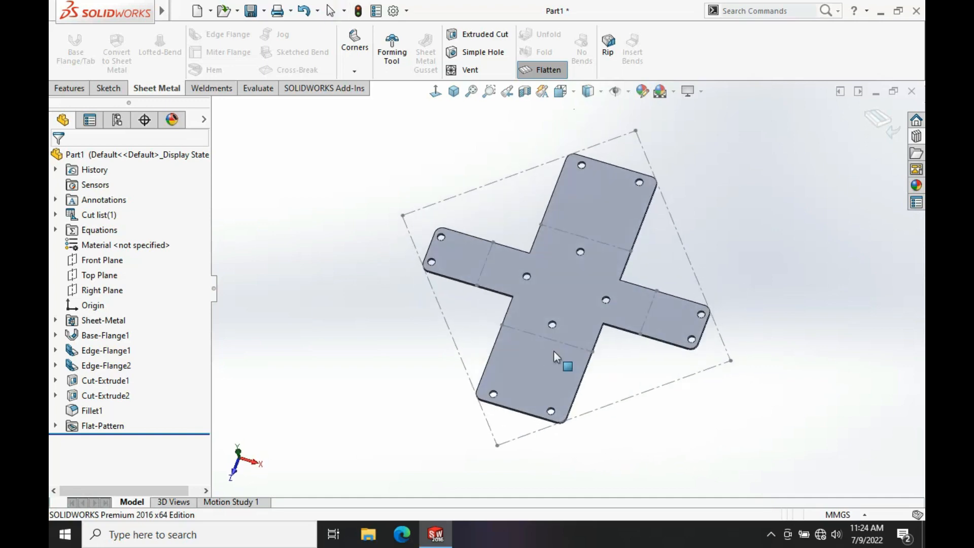
Step: Fold the flat pattern back into the bent bracket and show it in isometric view
left_click(453, 95)
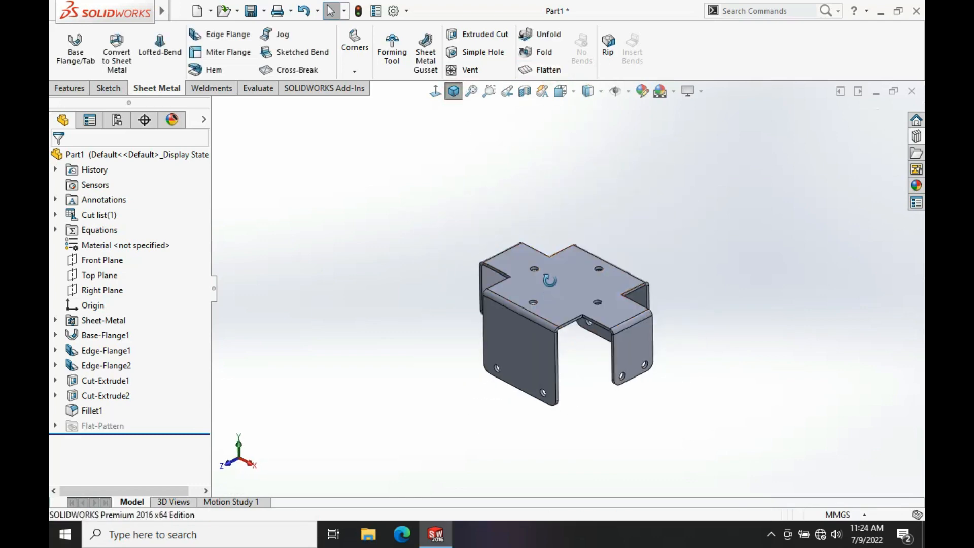
scroll(571, 348, "down", 5)
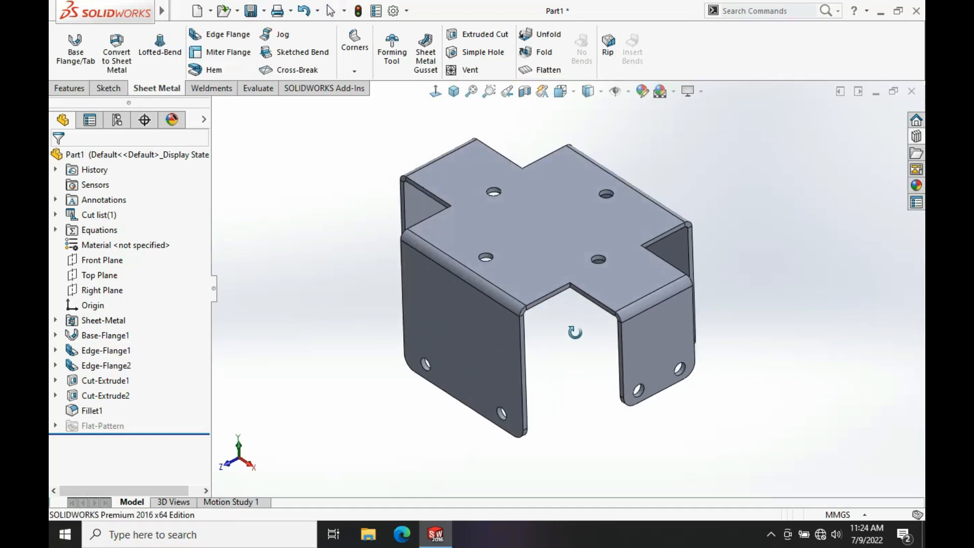